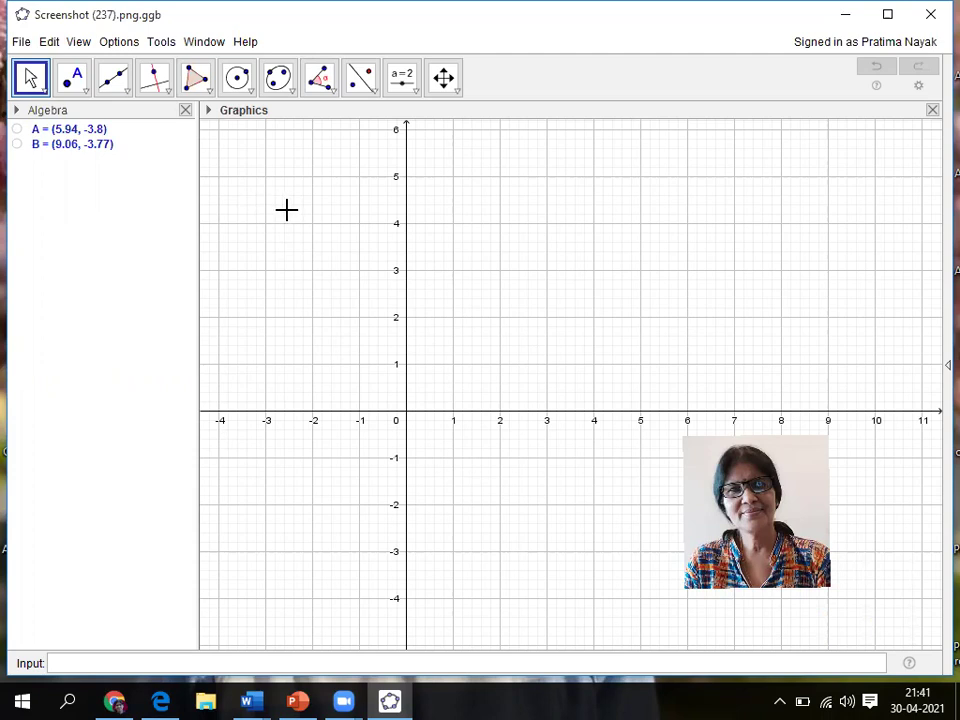
Step: Turn off the axes and then the grid from the Graphics view's context menu
{"action": "right_click", "coordinate": [288, 214]}
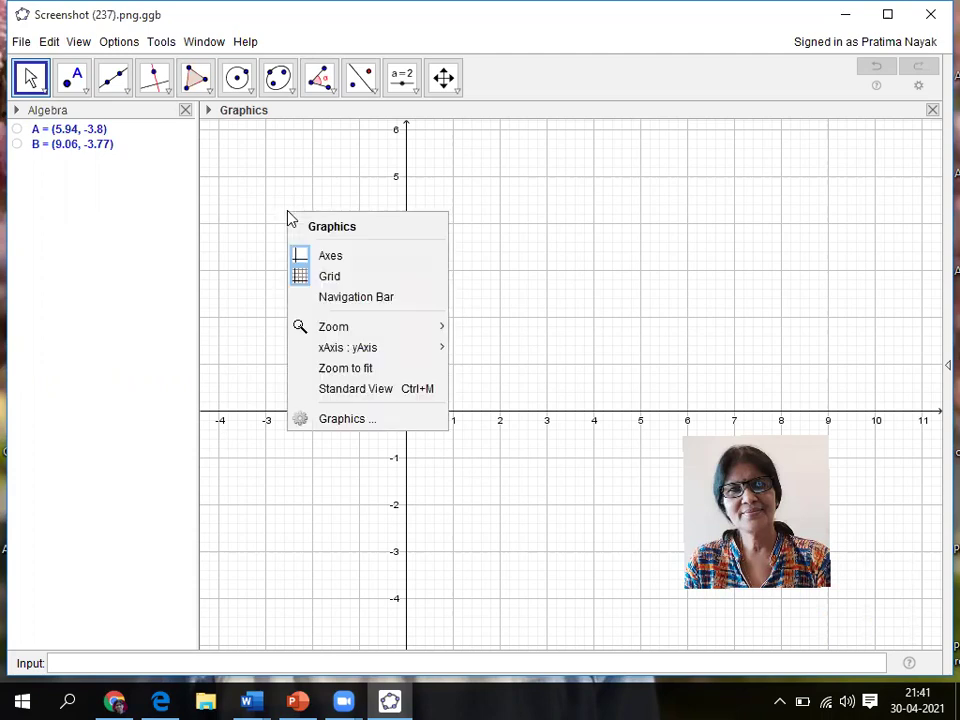
{"action": "left_click", "coordinate": [318, 257]}
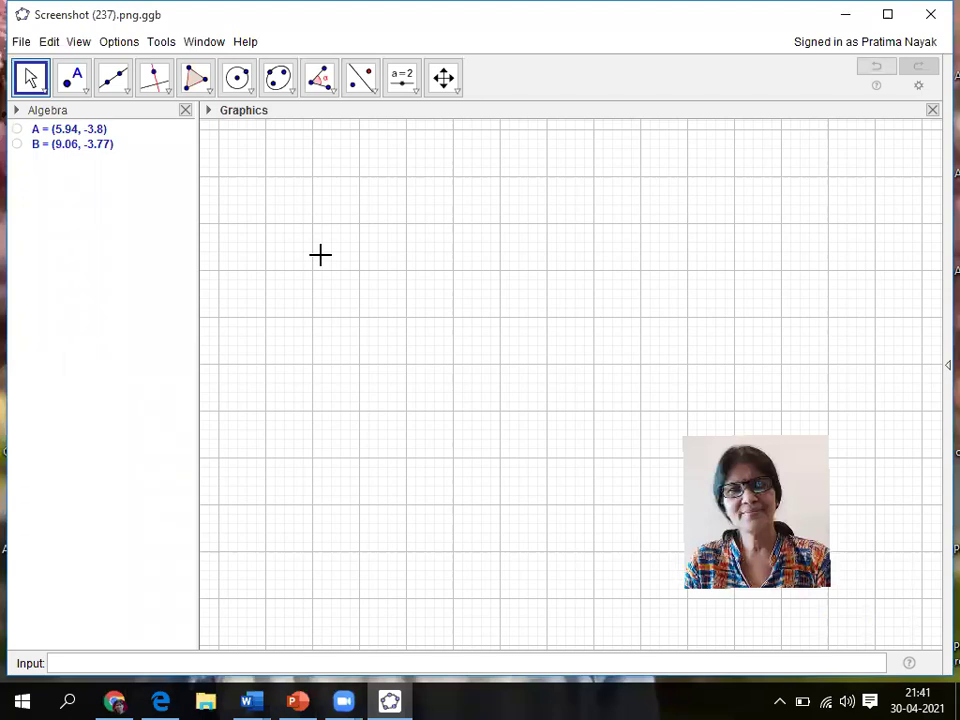
{"action": "right_click", "coordinate": [322, 257]}
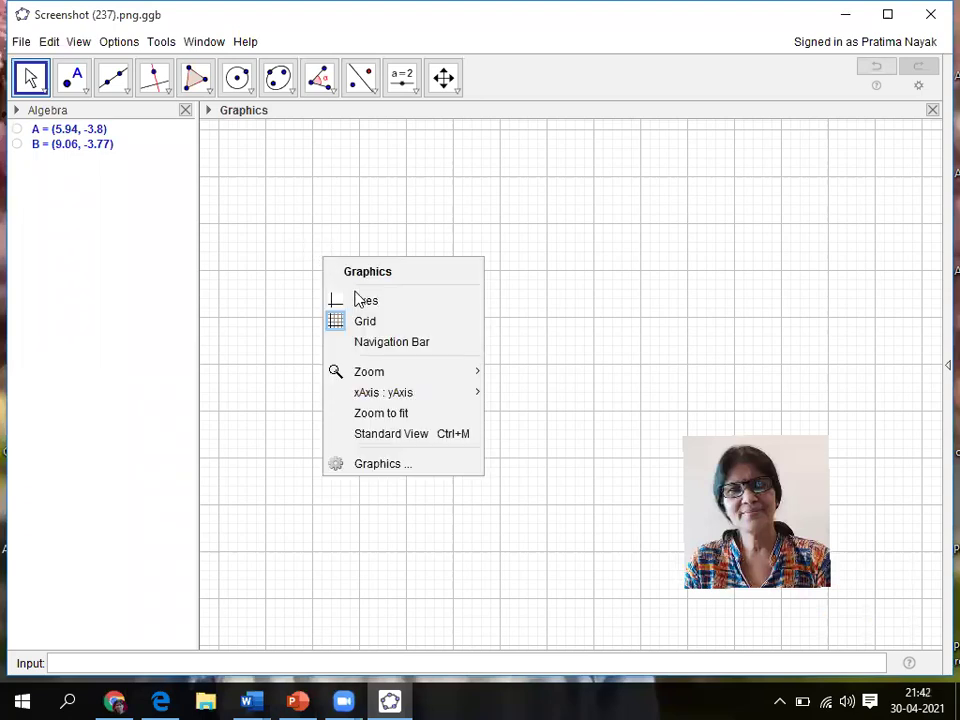
{"action": "left_click", "coordinate": [370, 322]}
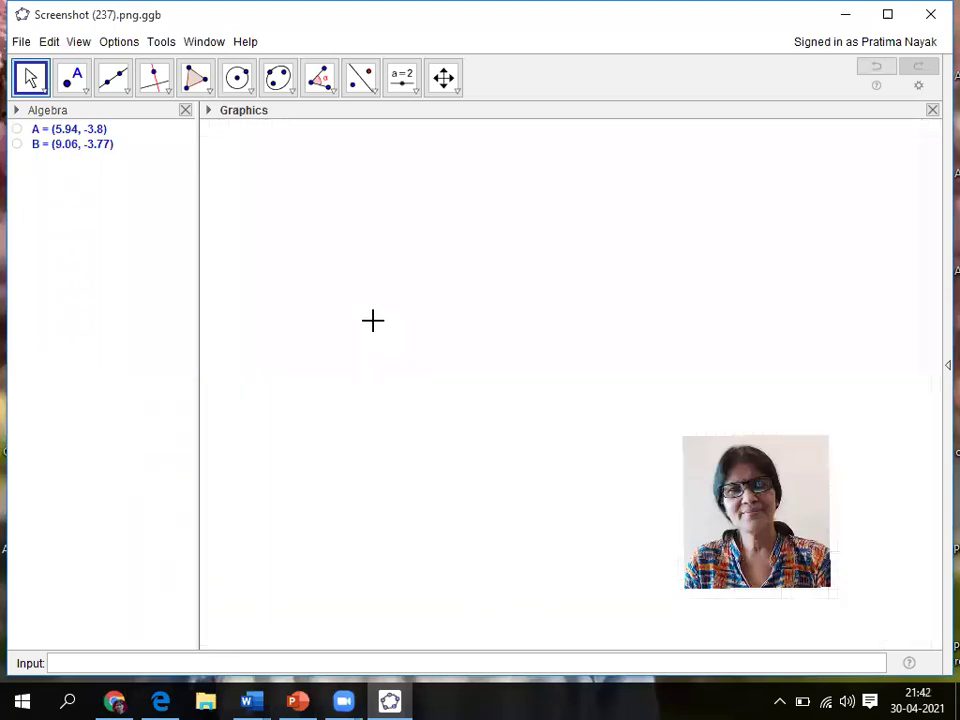
Step: Pick the Text tool from the Slider group and place a text near the canvas top-left
{"action": "left_click", "coordinate": [416, 92]}
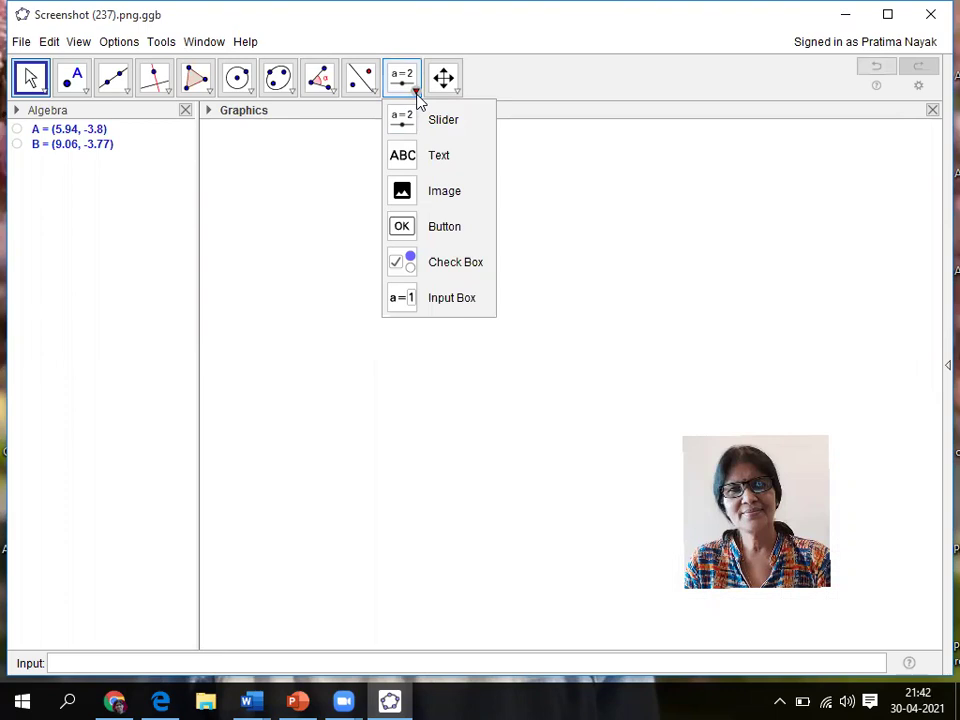
{"action": "left_click", "coordinate": [437, 162]}
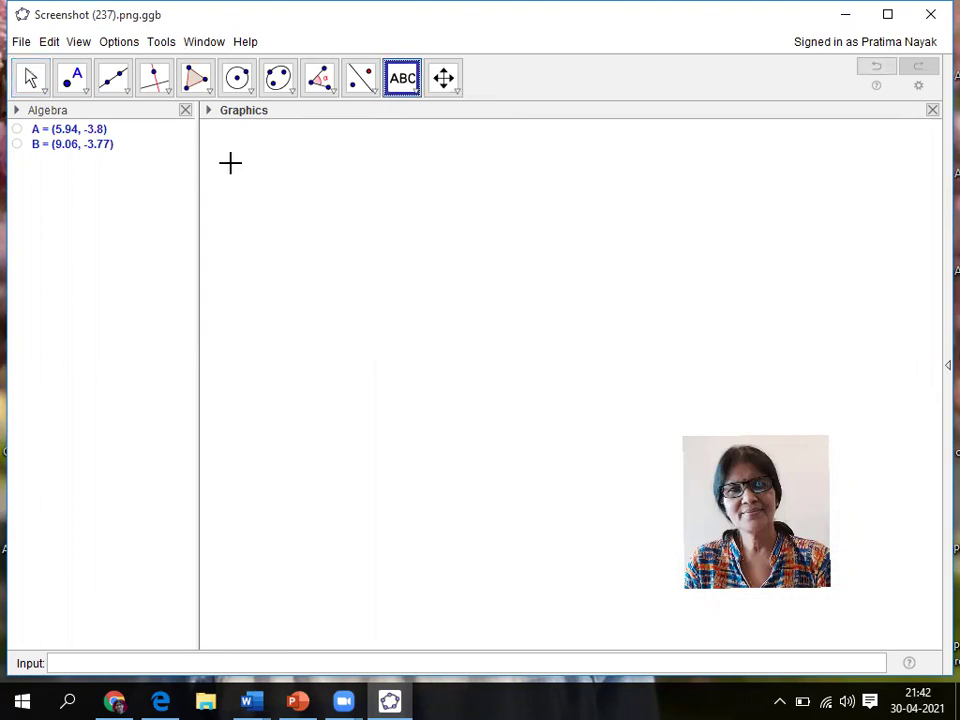
{"action": "left_click", "coordinate": [372, 189]}
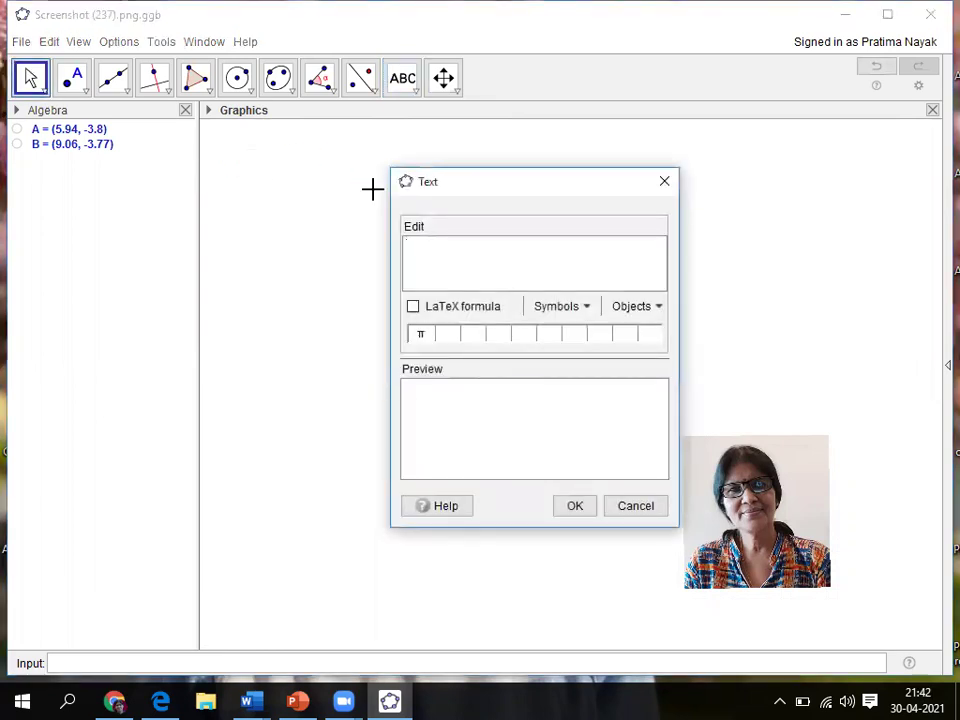
Step: Type 'The pair of opposite angles of a cyclic' and, on a second line, 'quadrialteral are supplimentary'
{"action": "type", "text": "The pain"}
{"action": "key", "text": "BackSpace"}
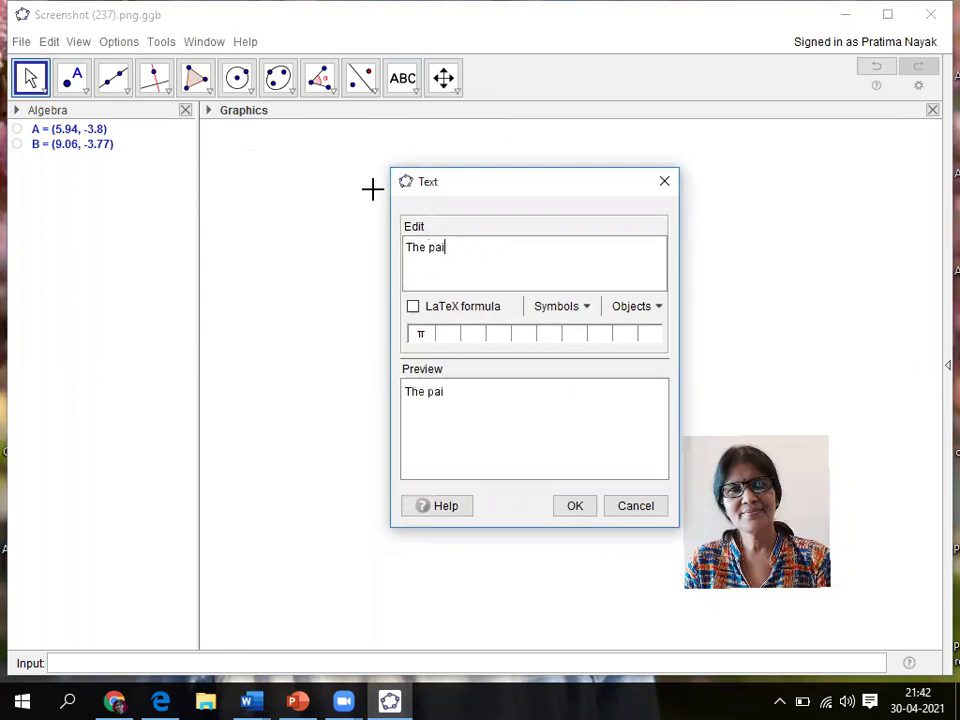
{"action": "type", "text": "r of opposi"}
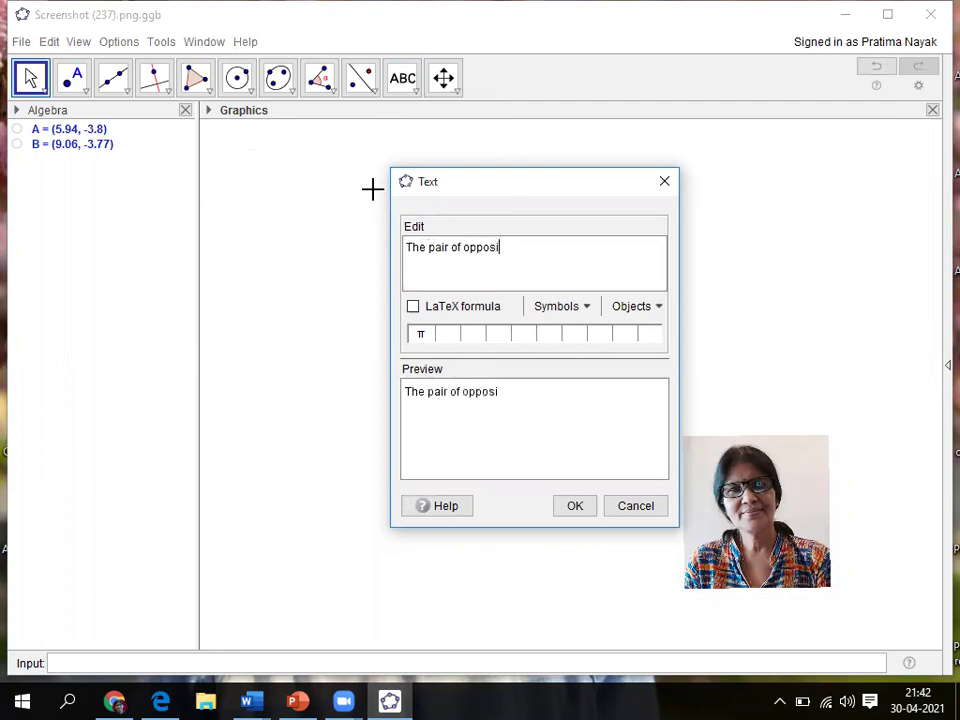
{"action": "type", "text": "te angles "}
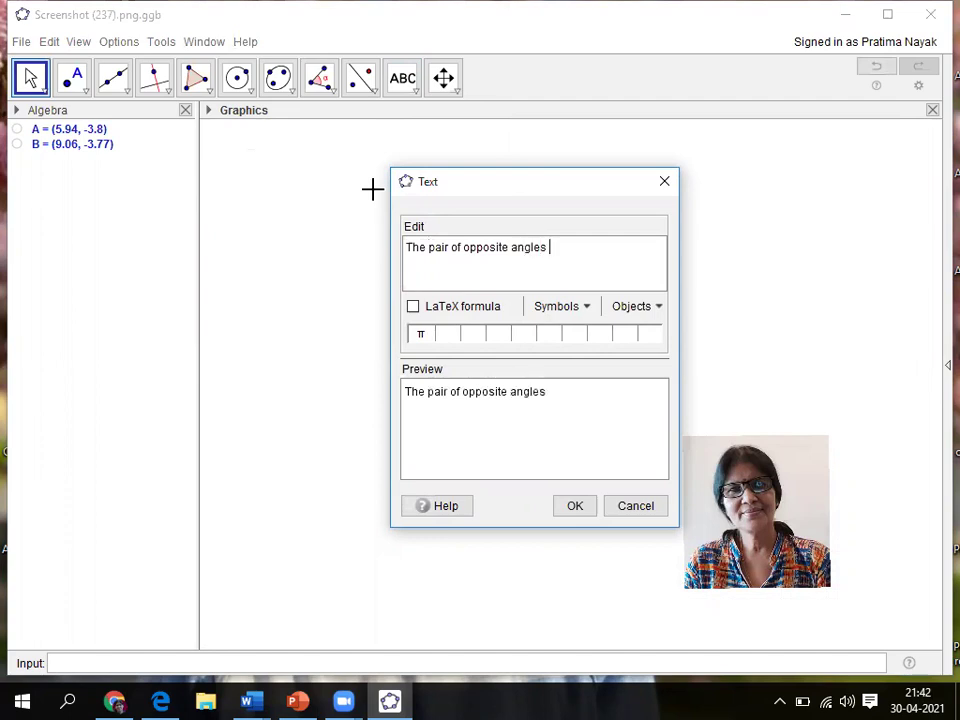
{"action": "type", "text": "of a cy"}
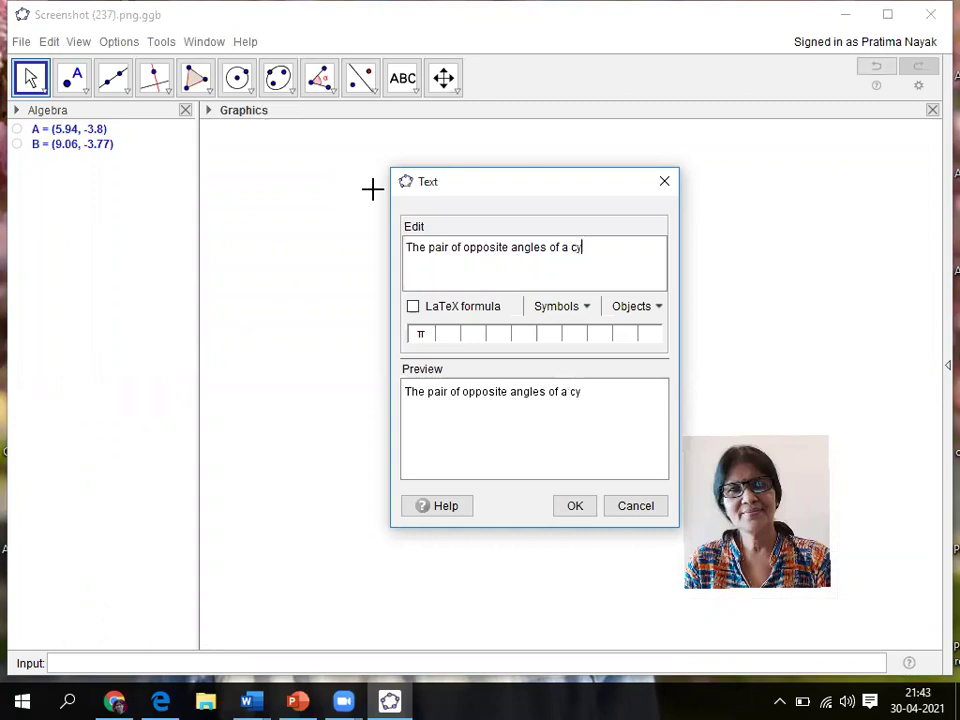
{"action": "type", "text": "clic"}
{"action": "key", "text": "Return"}
{"action": "type", "text": "q"}
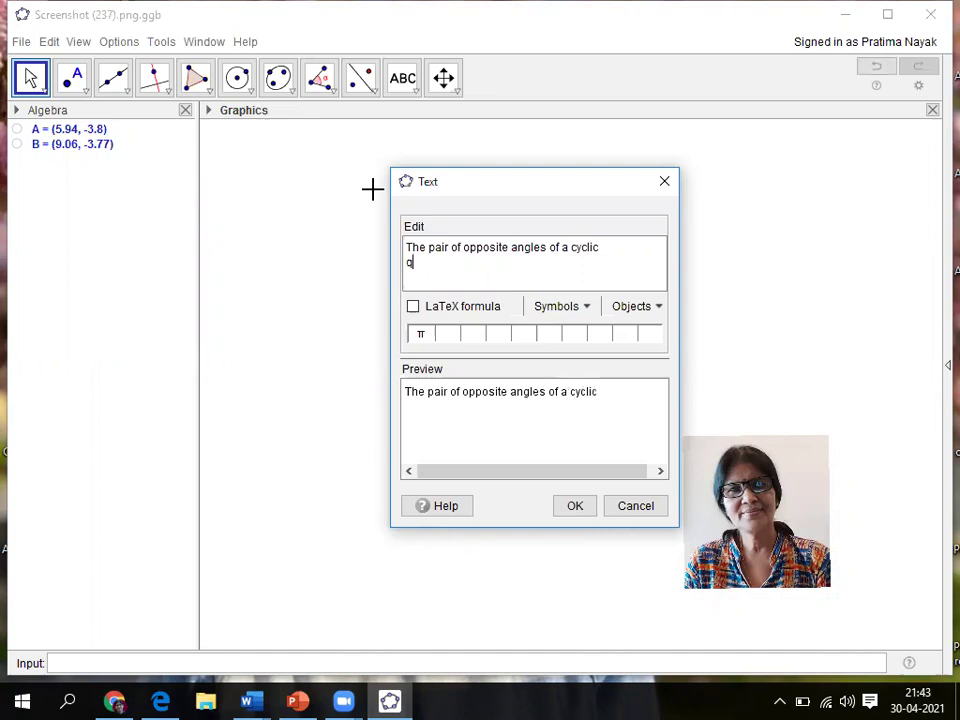
{"action": "type", "text": "uadrial"}
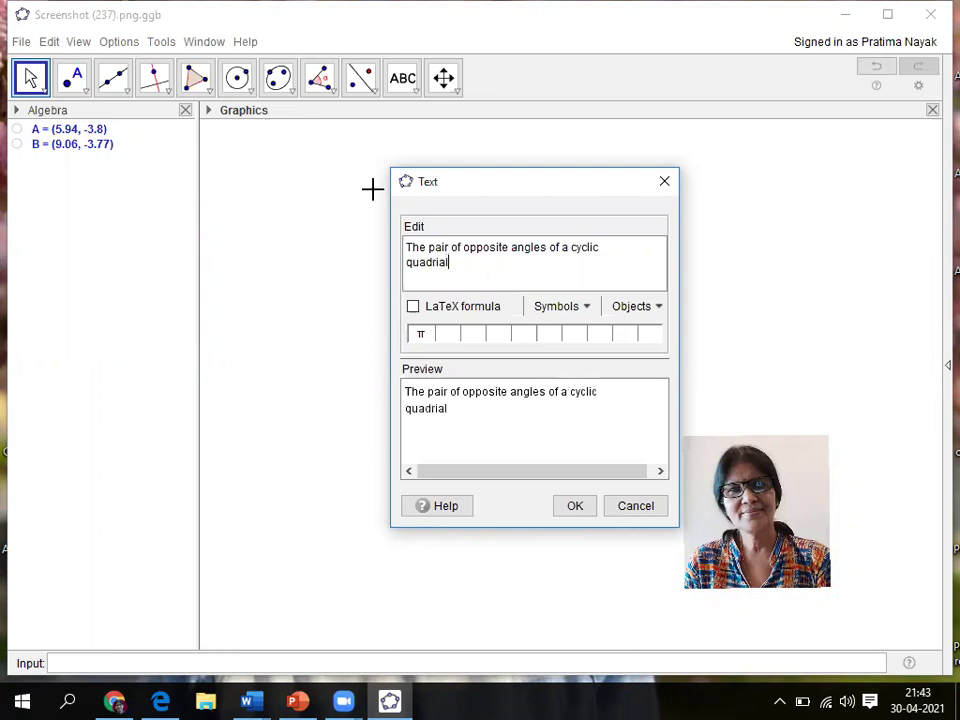
{"action": "type", "text": "teral are su"}
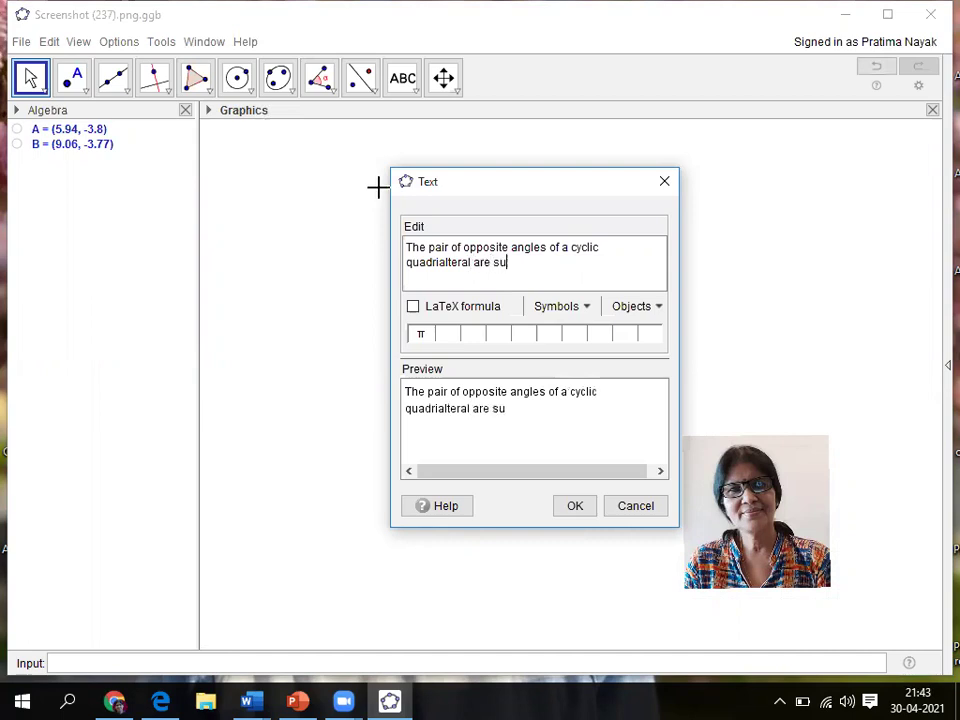
{"action": "type", "text": "pplime"}
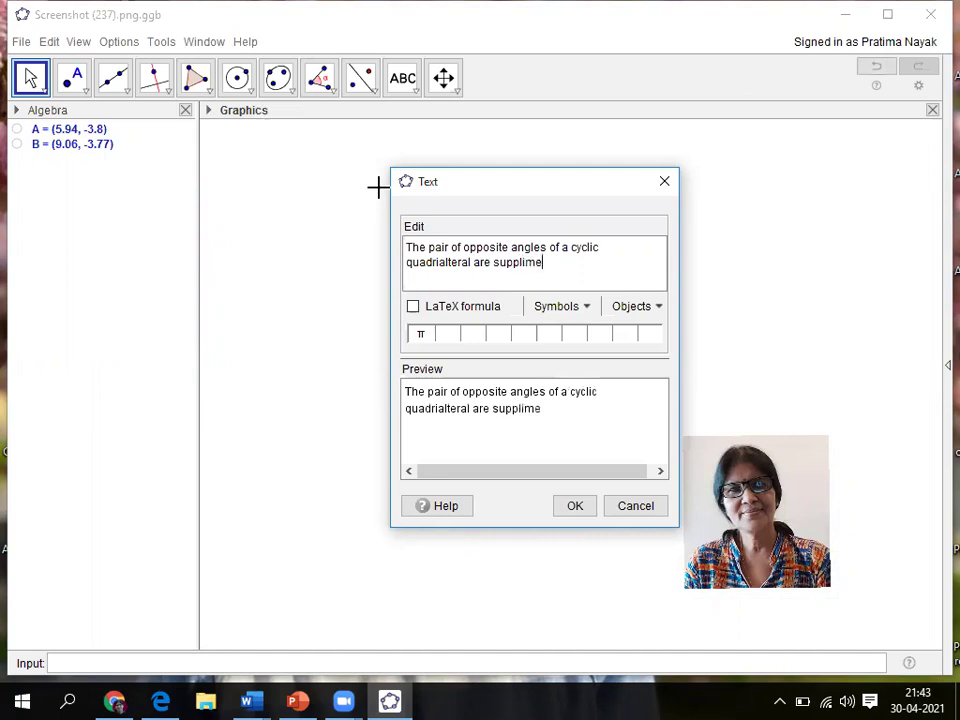
{"action": "type", "text": "ntary"}
Step: Place the statement, then set its font size to Medium and make it Bold
{"action": "left_click", "coordinate": [571, 512]}
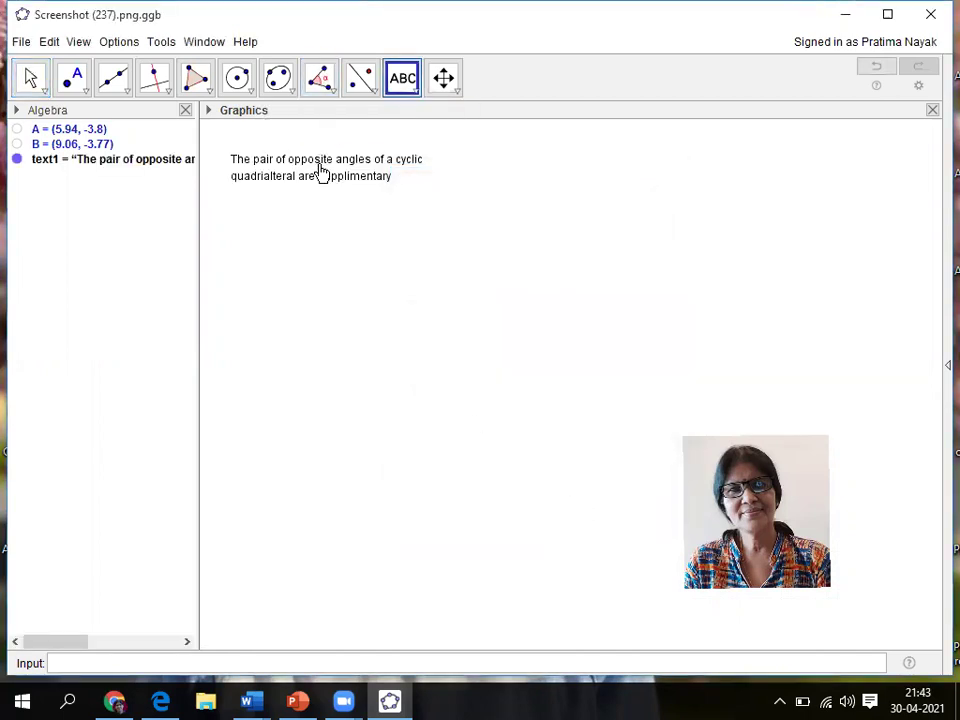
{"action": "right_click", "coordinate": [321, 172]}
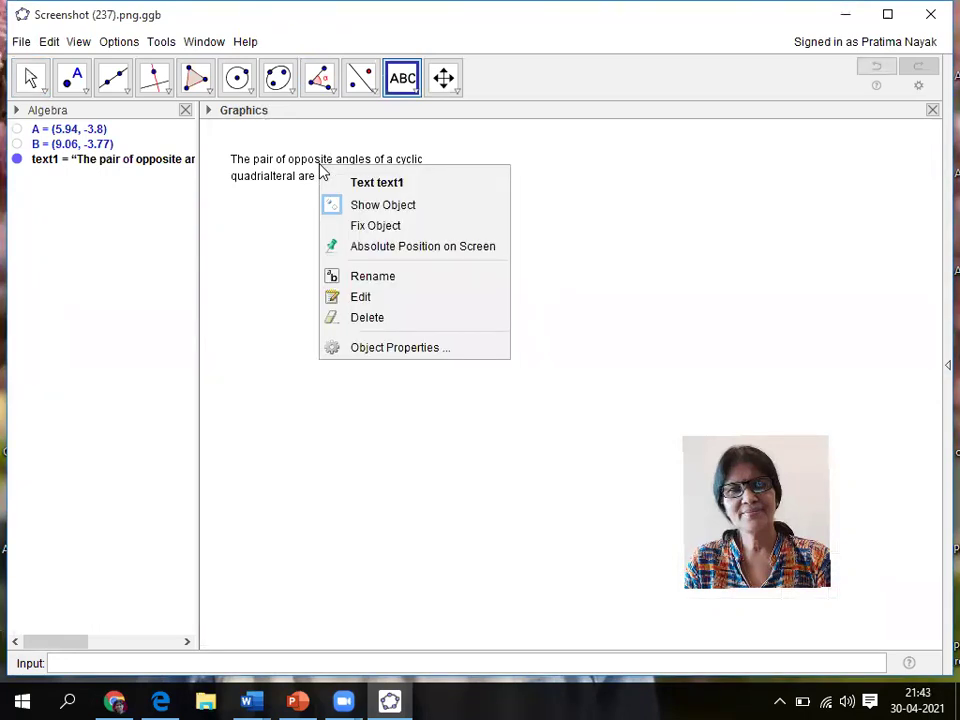
{"action": "left_click", "coordinate": [386, 348]}
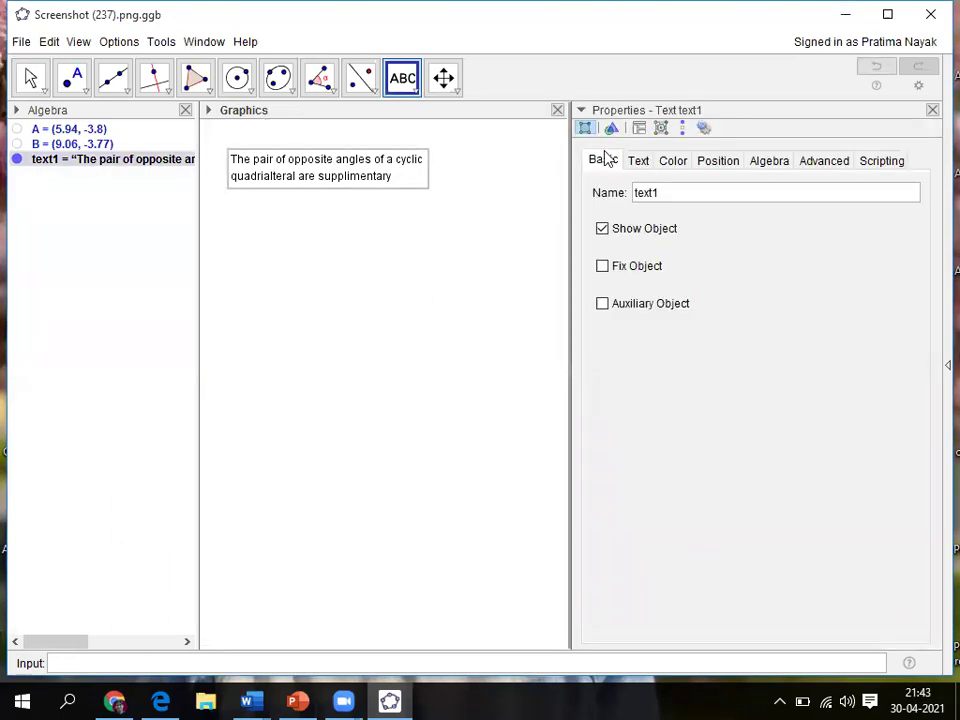
{"action": "left_click", "coordinate": [641, 161]}
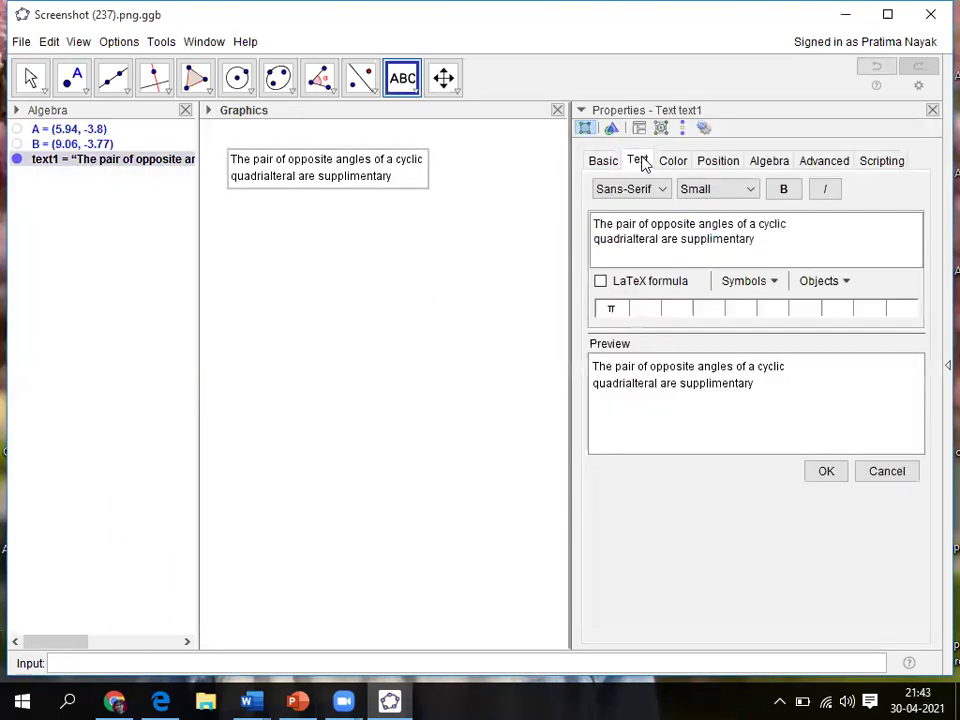
{"action": "left_click", "coordinate": [751, 190]}
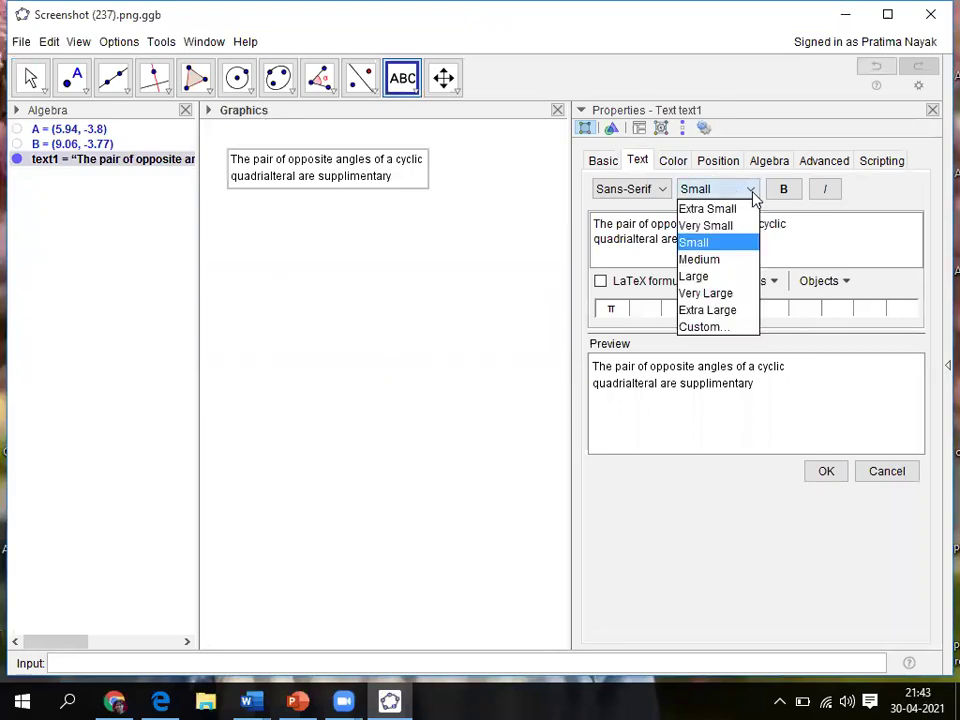
{"action": "left_click", "coordinate": [720, 259]}
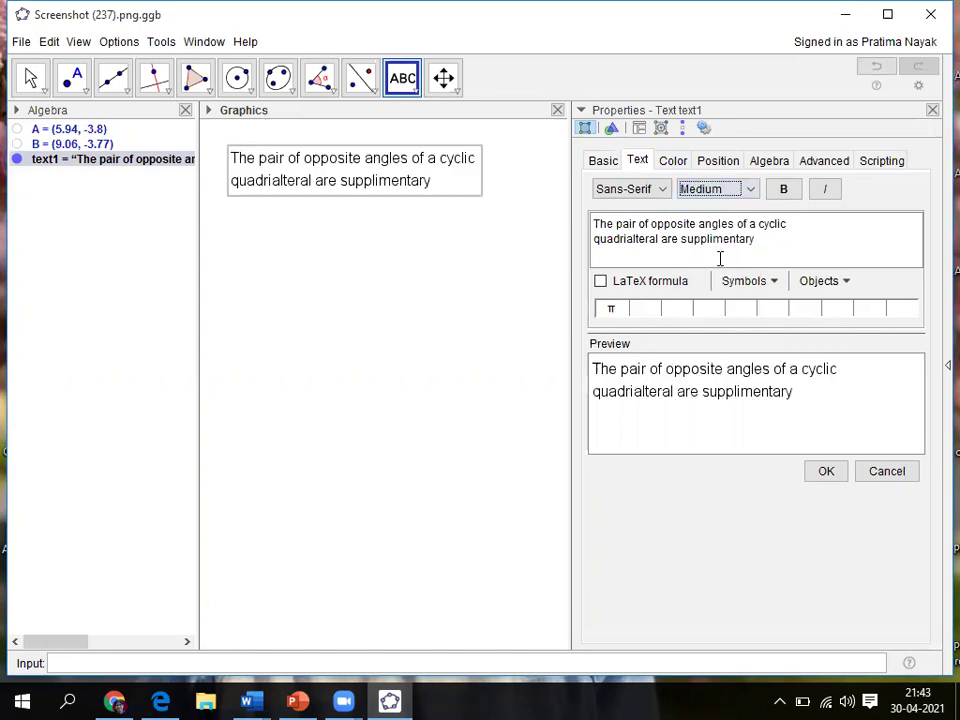
{"action": "left_click", "coordinate": [784, 192]}
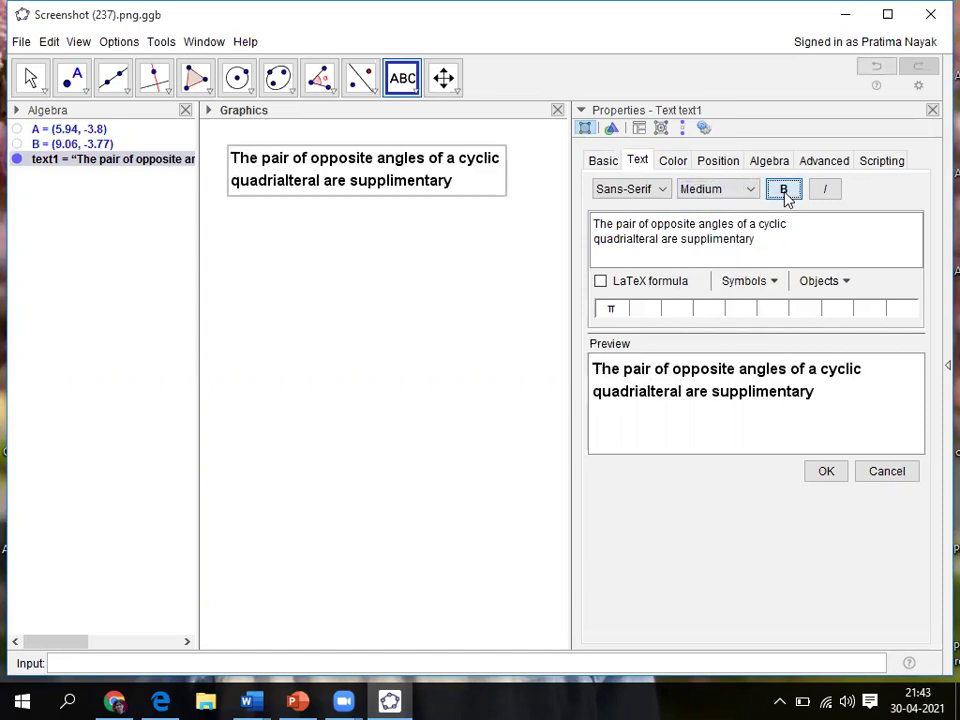
Step: Colour the statement red on a yellow background and close the properties
{"action": "left_click", "coordinate": [675, 163]}
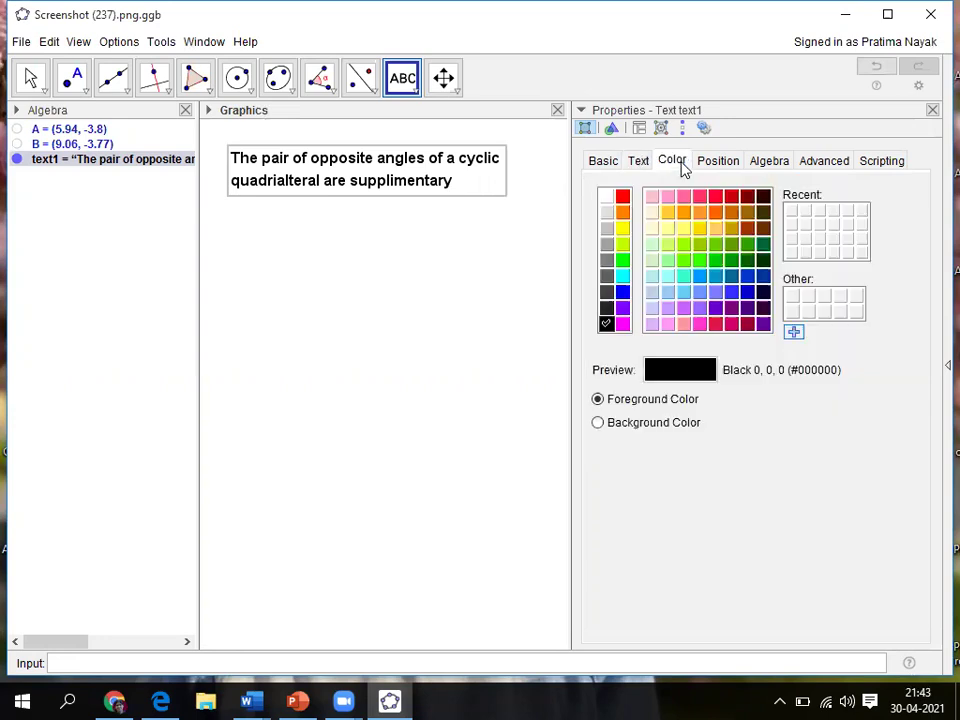
{"action": "left_click", "coordinate": [620, 198]}
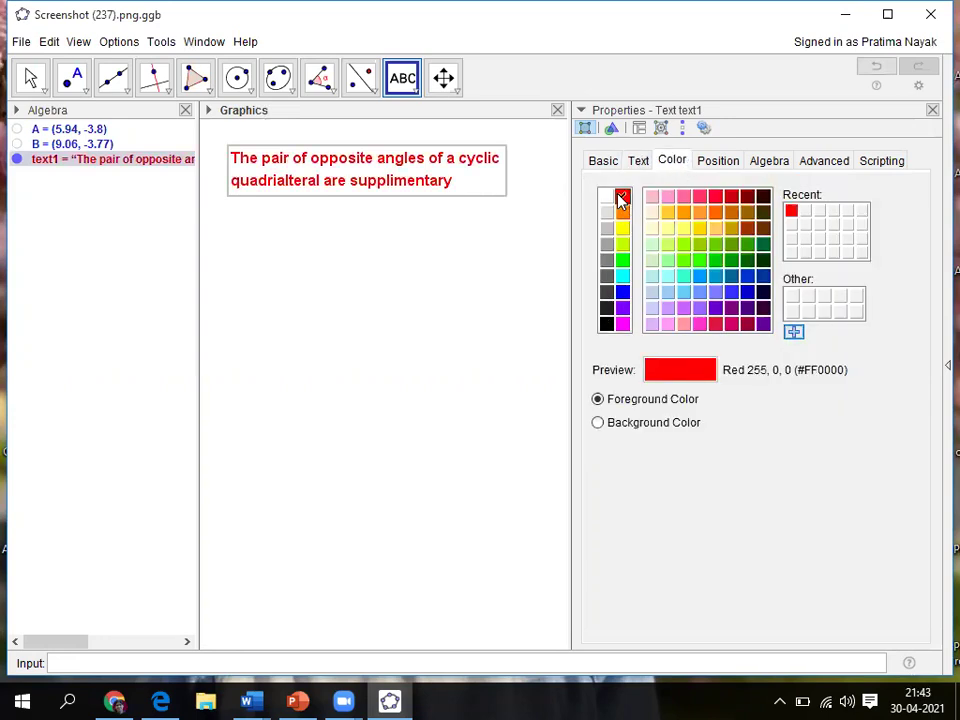
{"action": "left_click", "coordinate": [611, 426]}
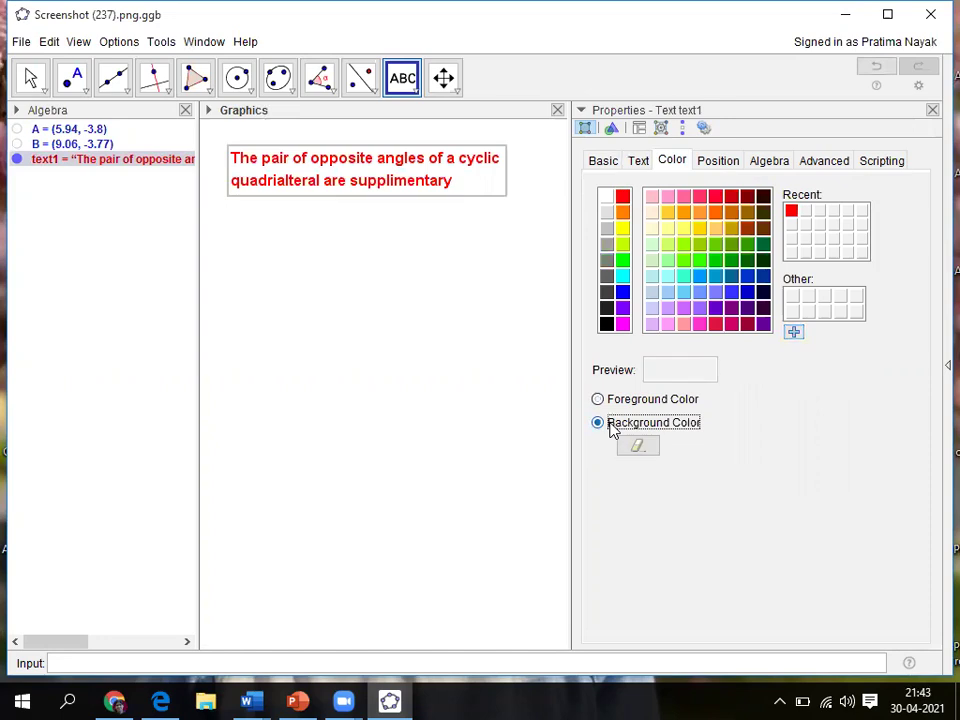
{"action": "left_click", "coordinate": [621, 229]}
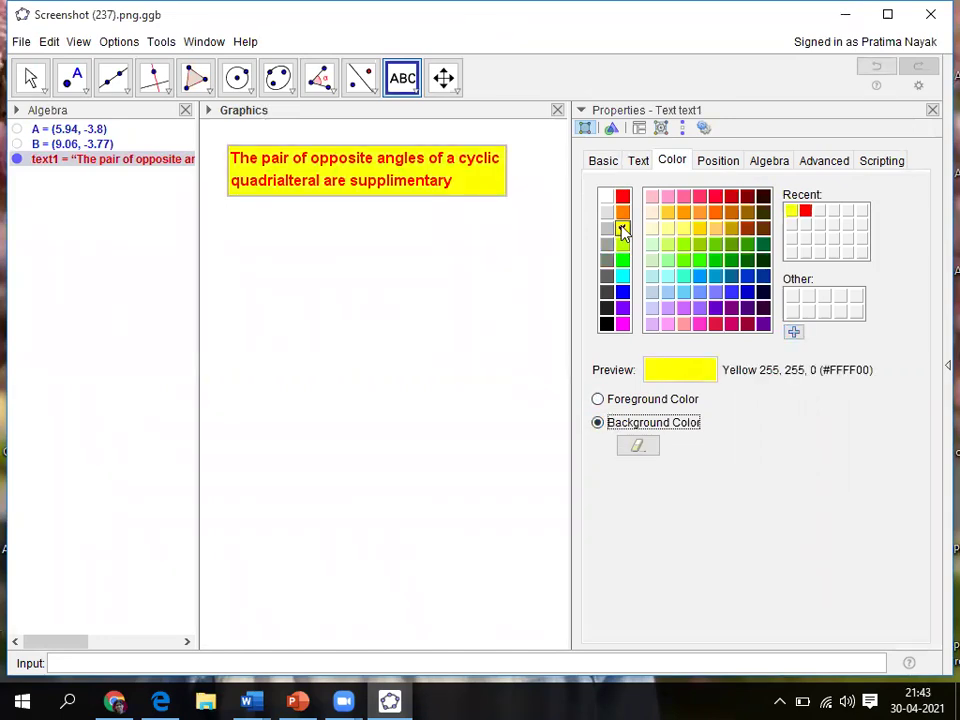
{"action": "left_click", "coordinate": [932, 110]}
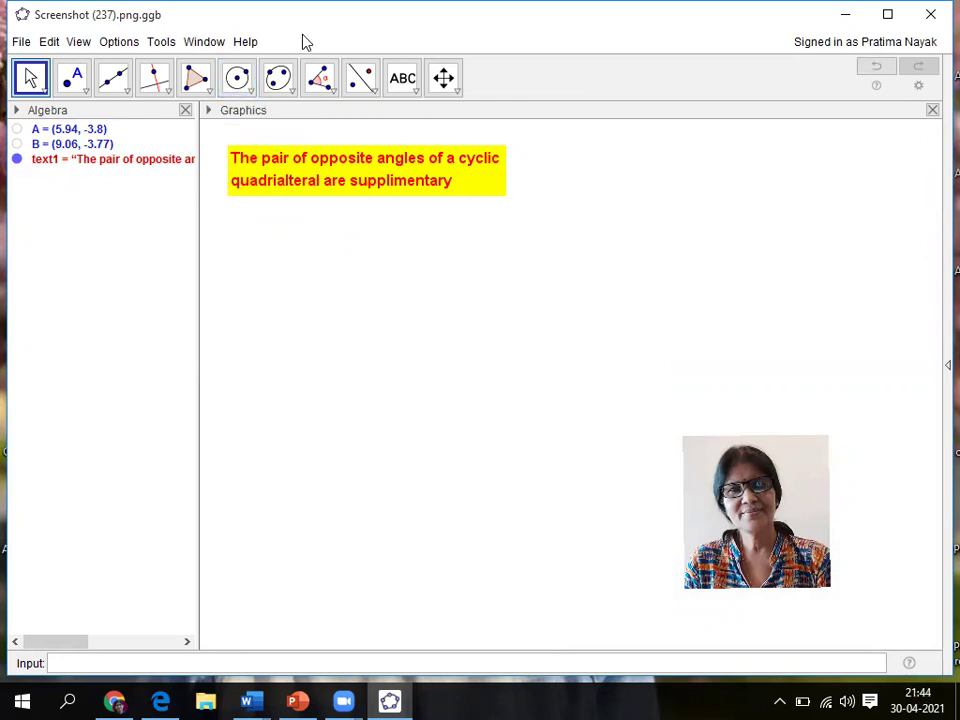
Step: Draw circle c of radius 3 centred on a new point C below the statement
{"action": "left_click", "coordinate": [250, 92]}
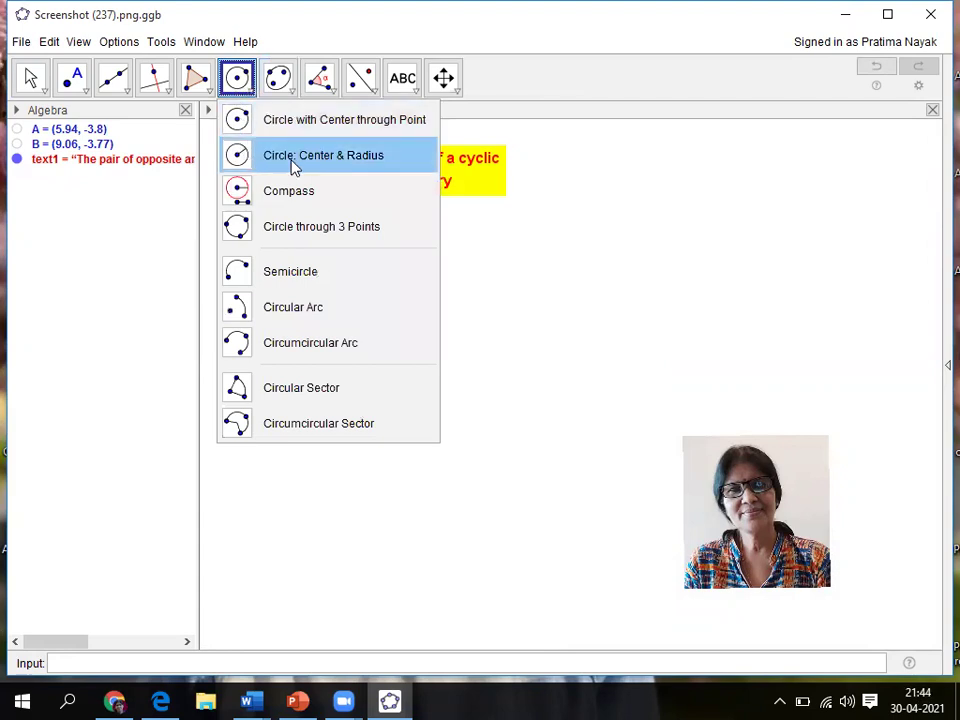
{"action": "left_click", "coordinate": [295, 167]}
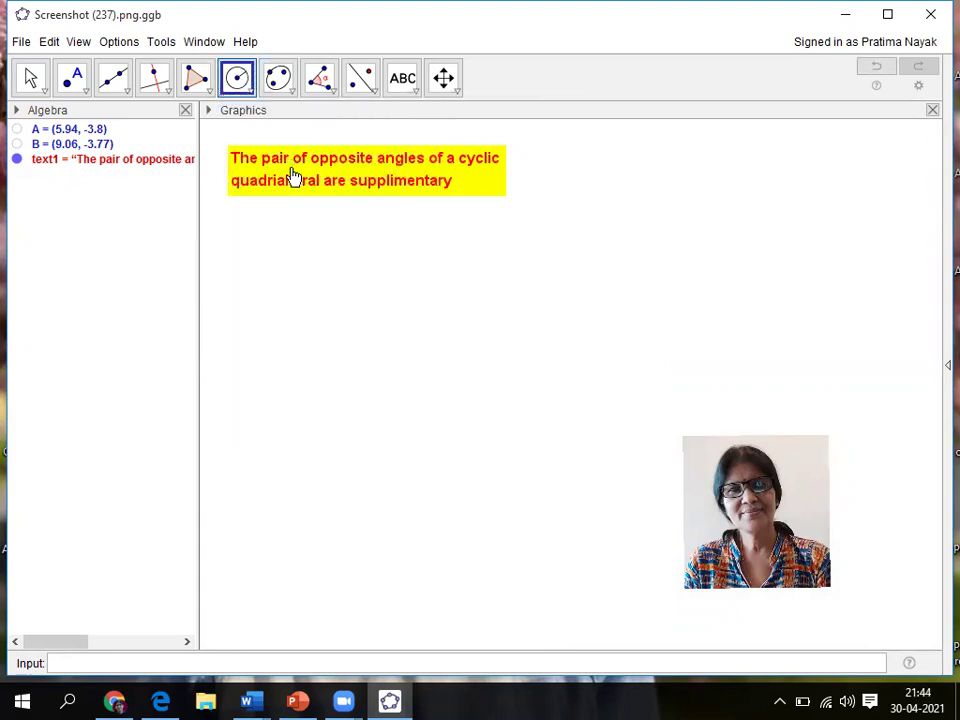
{"action": "left_click", "coordinate": [373, 371]}
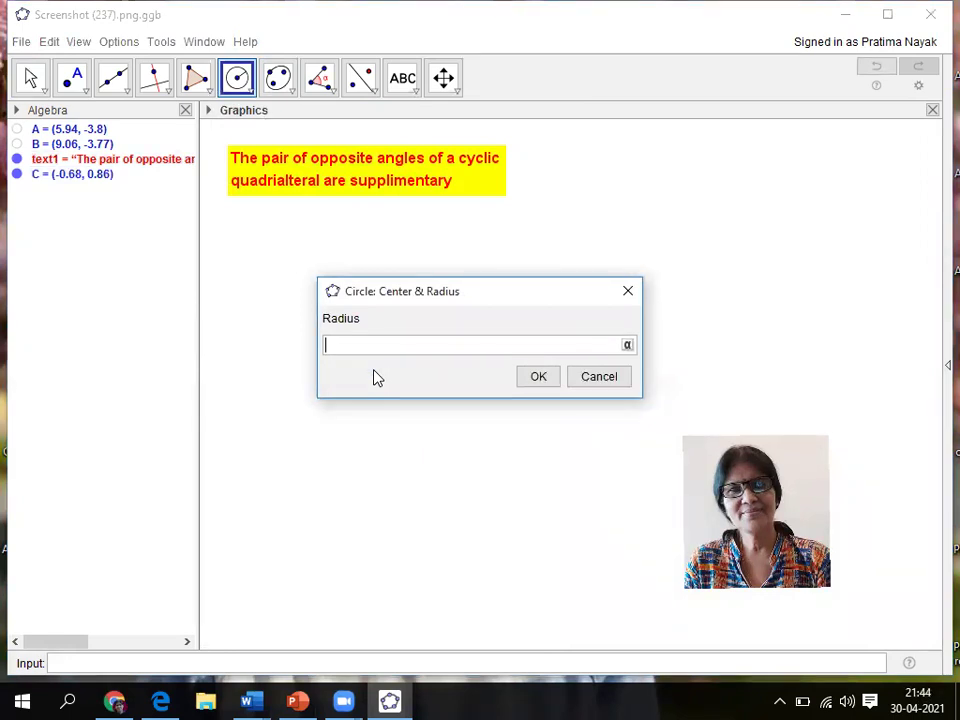
{"action": "type", "text": "3"}
{"action": "left_click", "coordinate": [539, 377]}
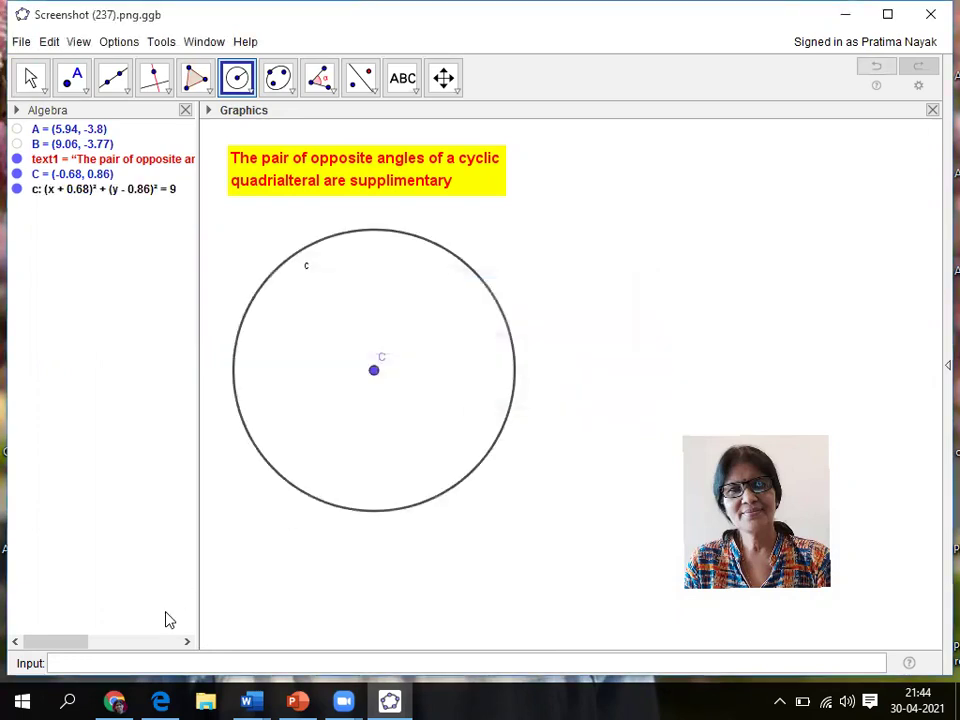
Step: Delete the accidental inner circle d (radius 2.7) and hide circle c's name label
{"action": "left_click", "coordinate": [309, 272]}
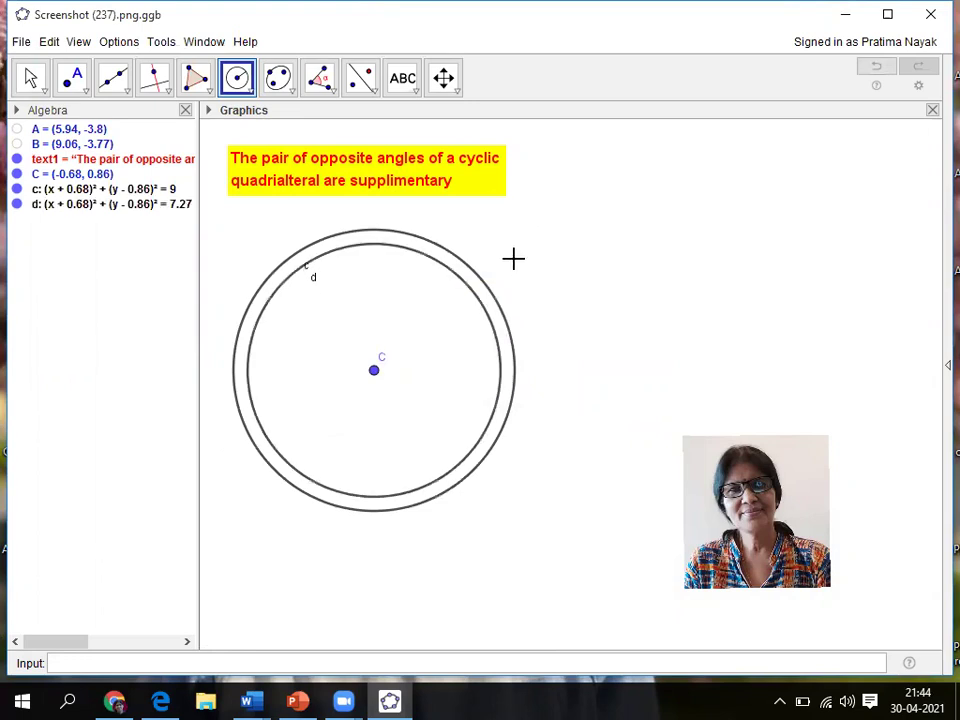
{"action": "key", "text": "Escape"}
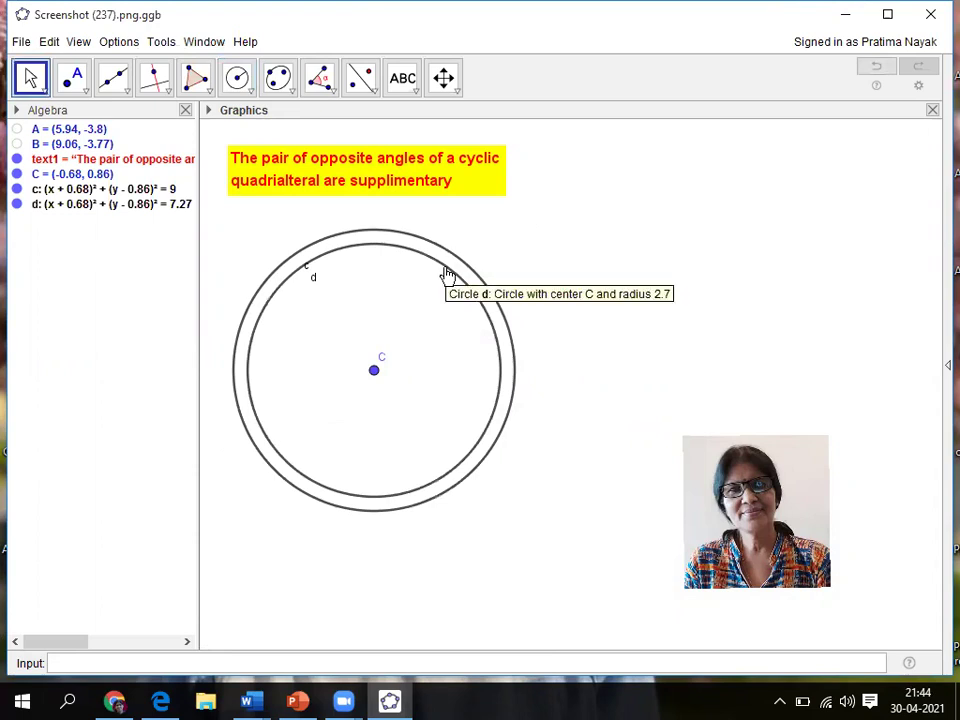
{"action": "right_click", "coordinate": [448, 276]}
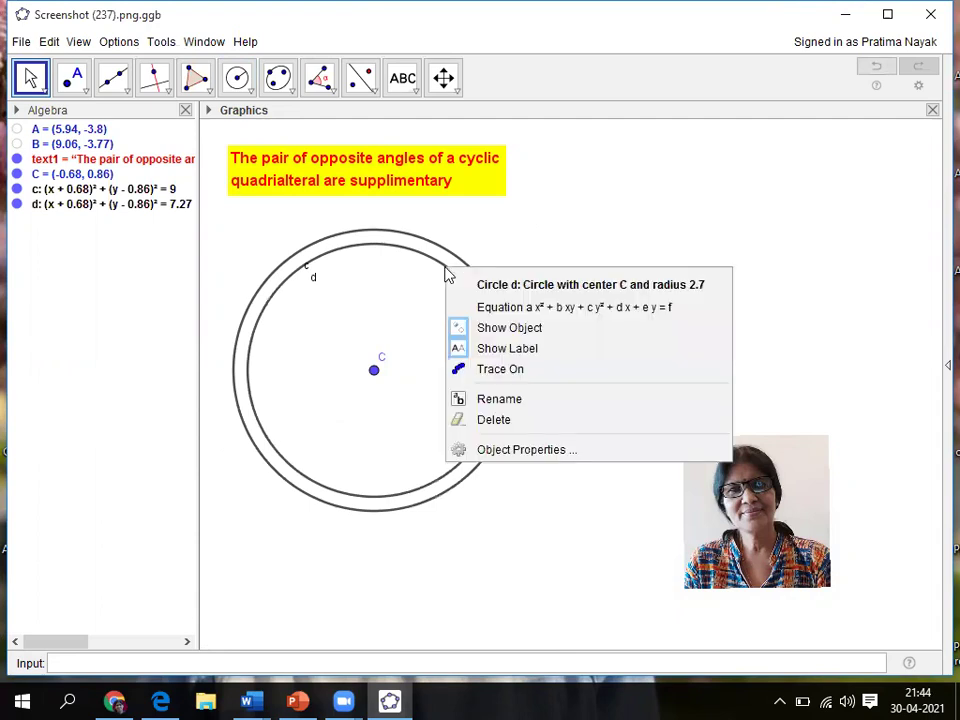
{"action": "left_click", "coordinate": [495, 420]}
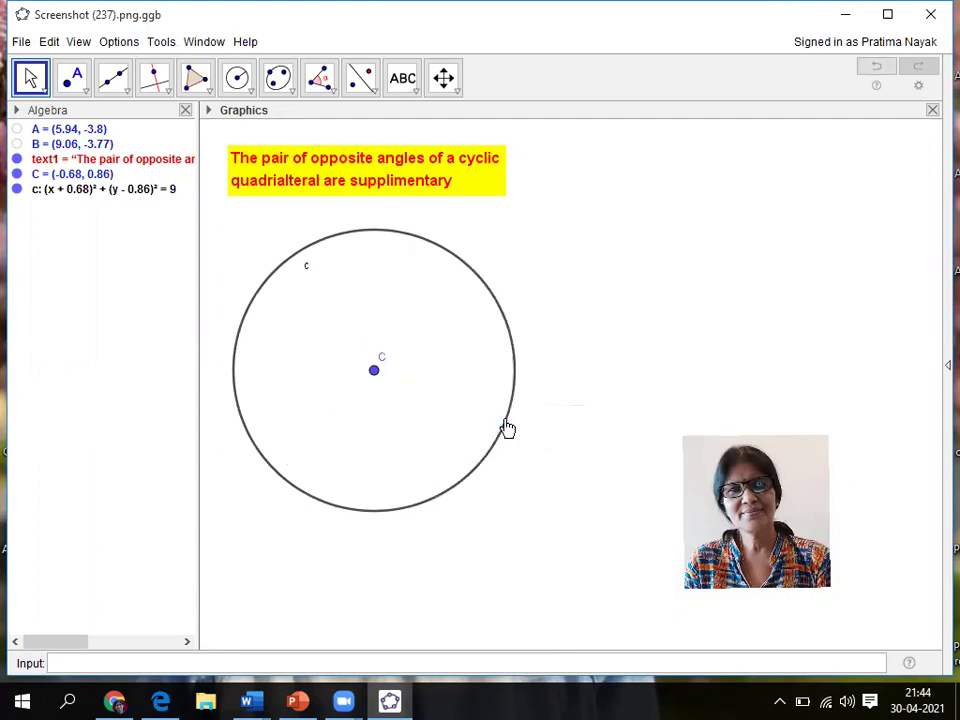
{"action": "right_click", "coordinate": [307, 268]}
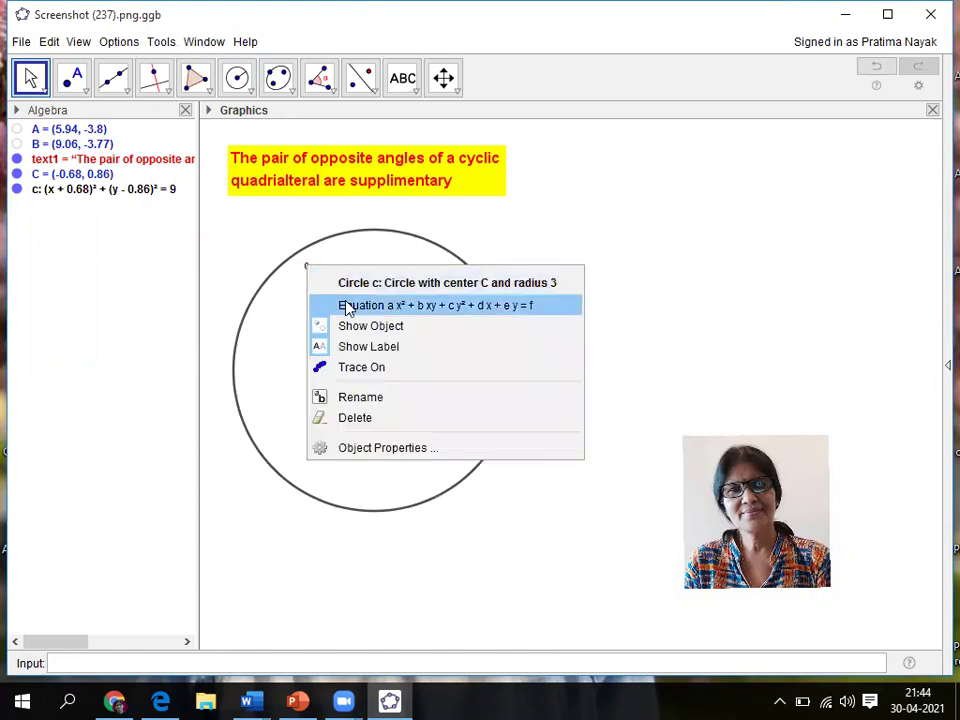
{"action": "left_click", "coordinate": [368, 347]}
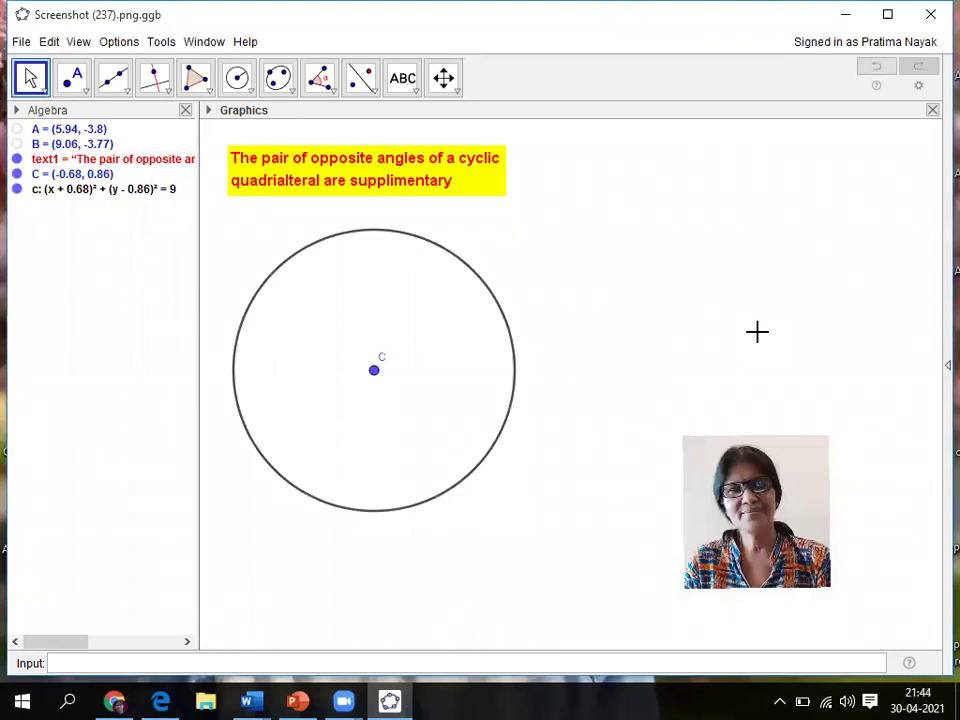
Step: Draw segments D–E and F–E, placing points D, E and F on the circle
{"action": "left_click", "coordinate": [129, 94]}
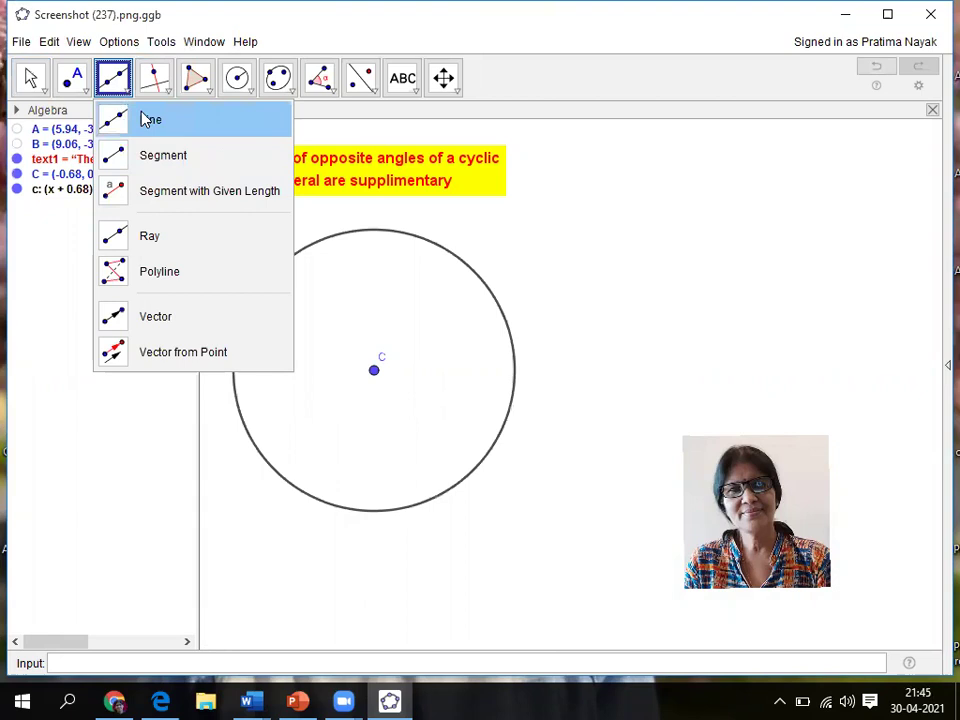
{"action": "left_click", "coordinate": [145, 155]}
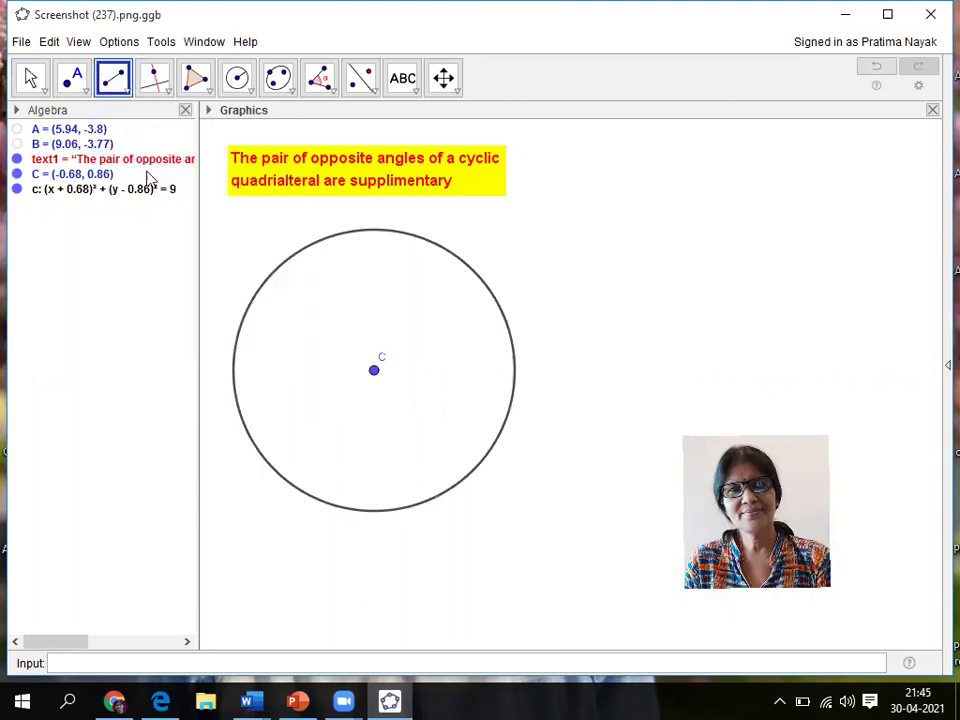
{"action": "left_click", "coordinate": [233, 365]}
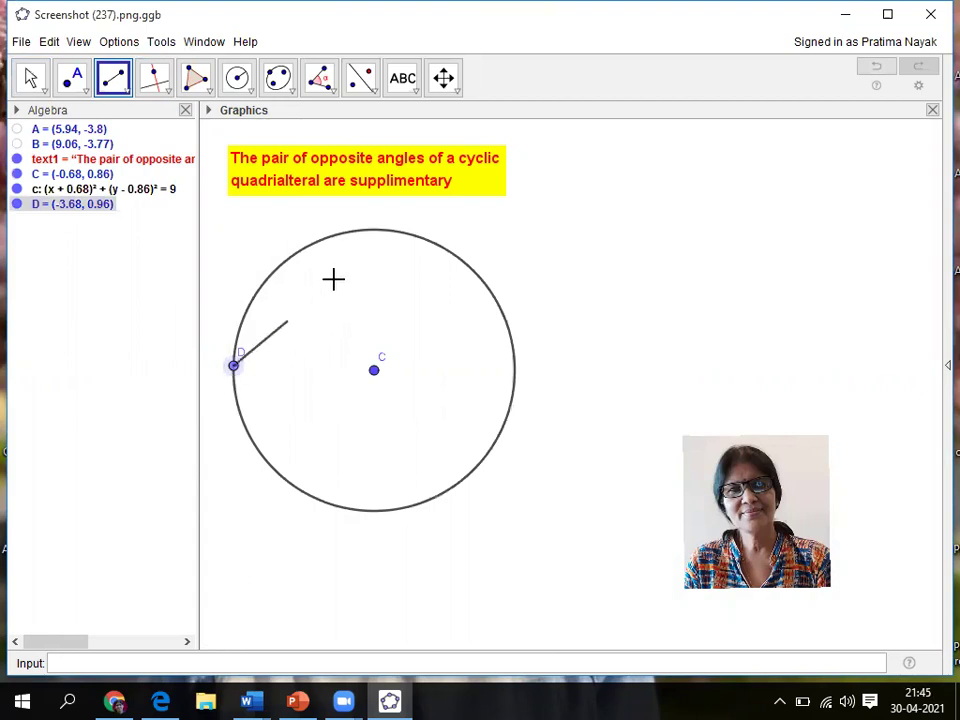
{"action": "left_click", "coordinate": [386, 230]}
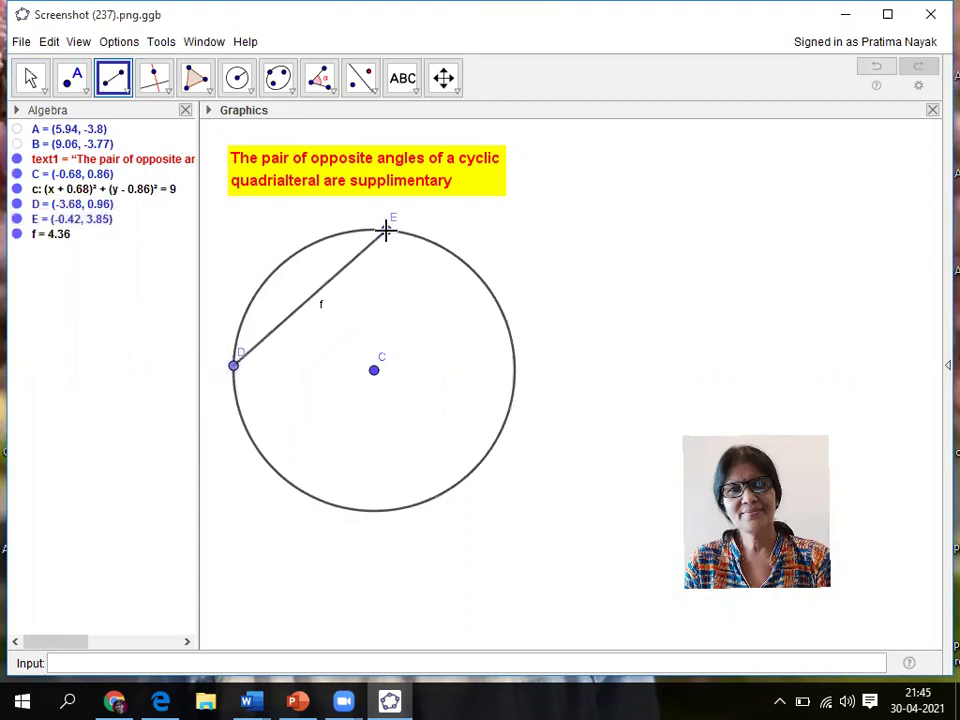
{"action": "left_click", "coordinate": [510, 337]}
{"action": "left_click", "coordinate": [386, 231]}
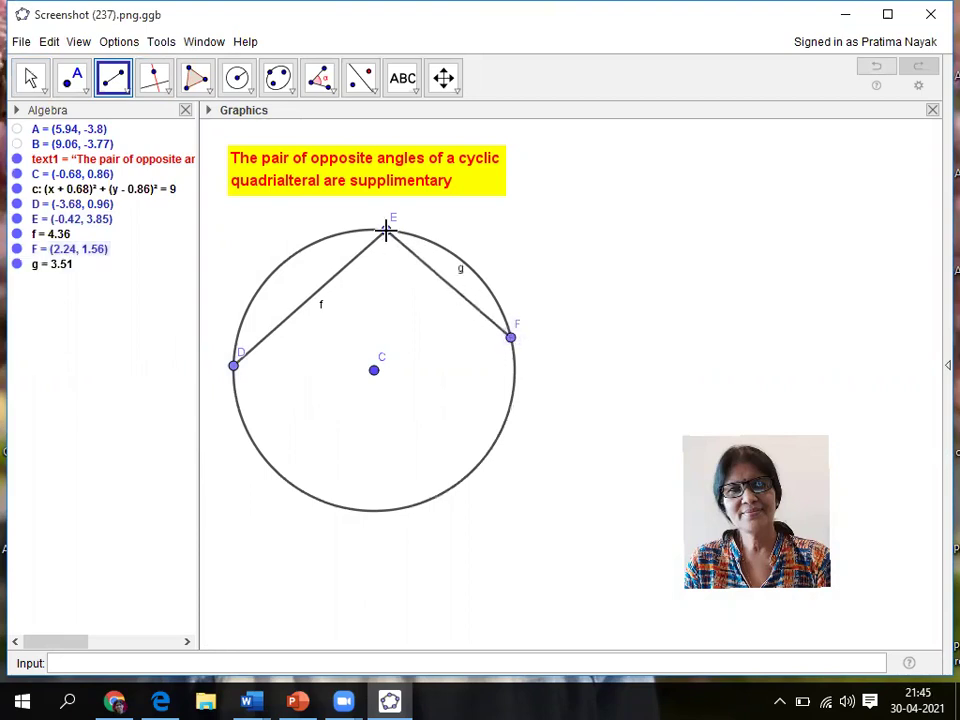
Step: Add point G on the circle with segments D–G and F–G to close the quadrilateral
{"action": "left_click", "coordinate": [233, 366]}
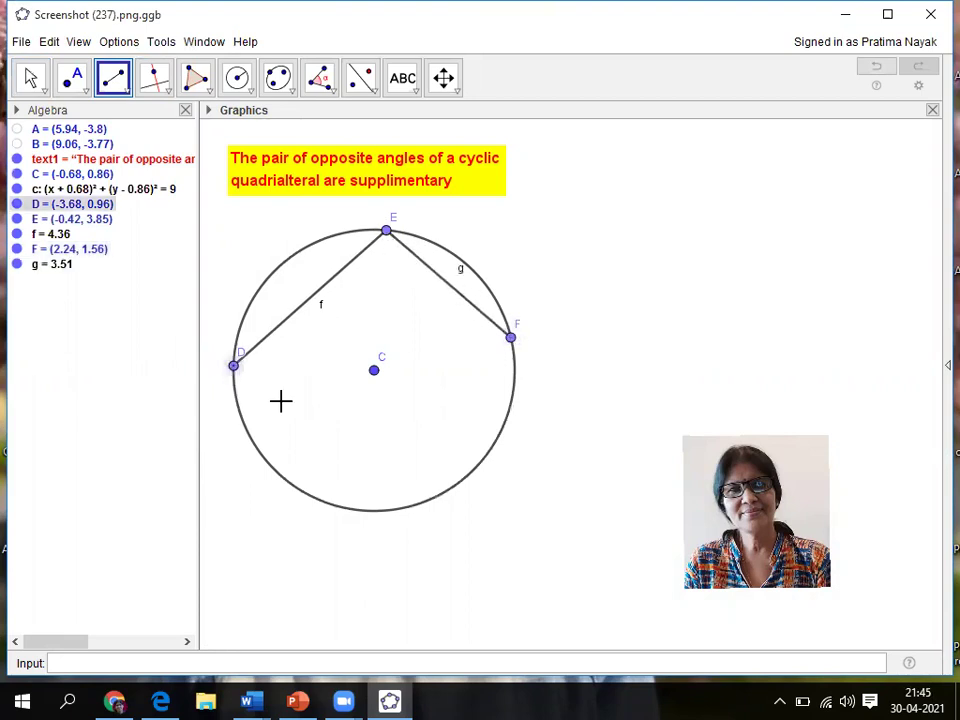
{"action": "left_click", "coordinate": [462, 481]}
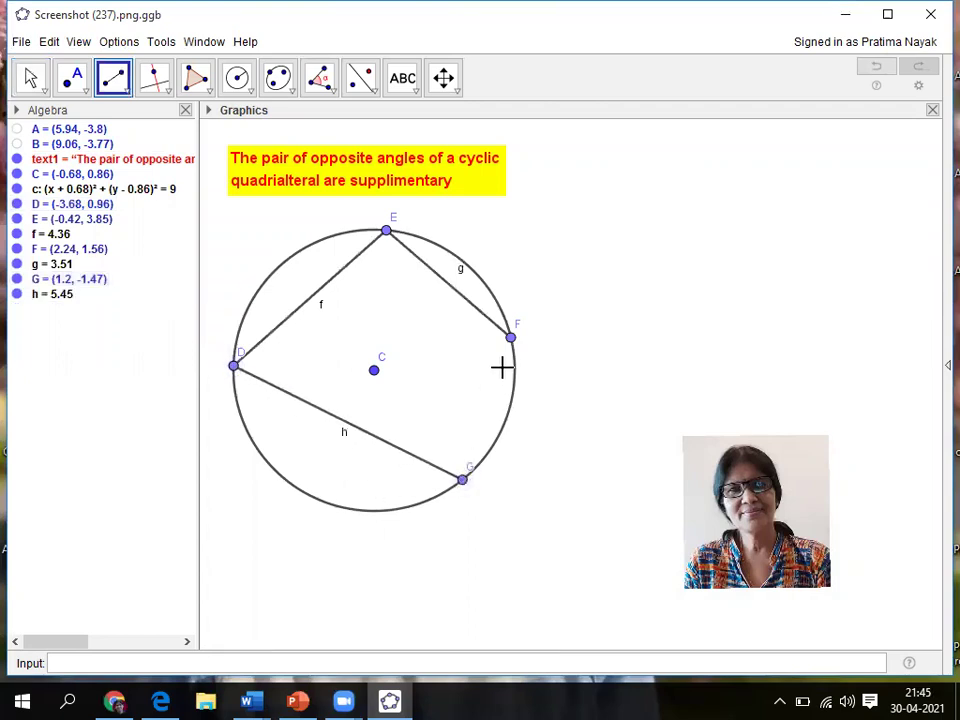
{"action": "left_click", "coordinate": [512, 342]}
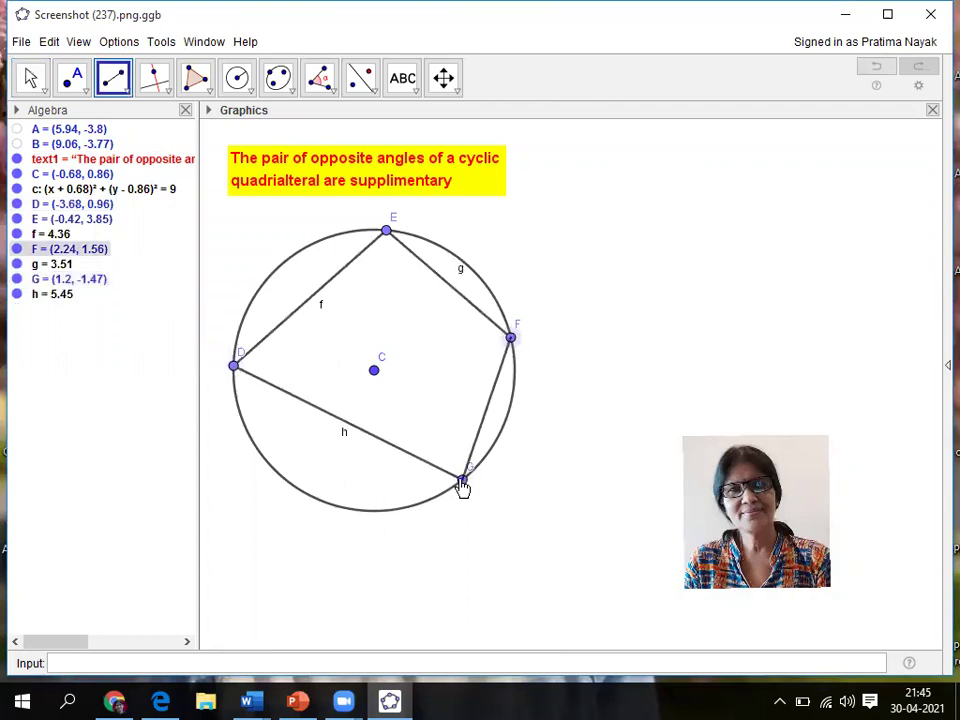
{"action": "left_click", "coordinate": [462, 479]}
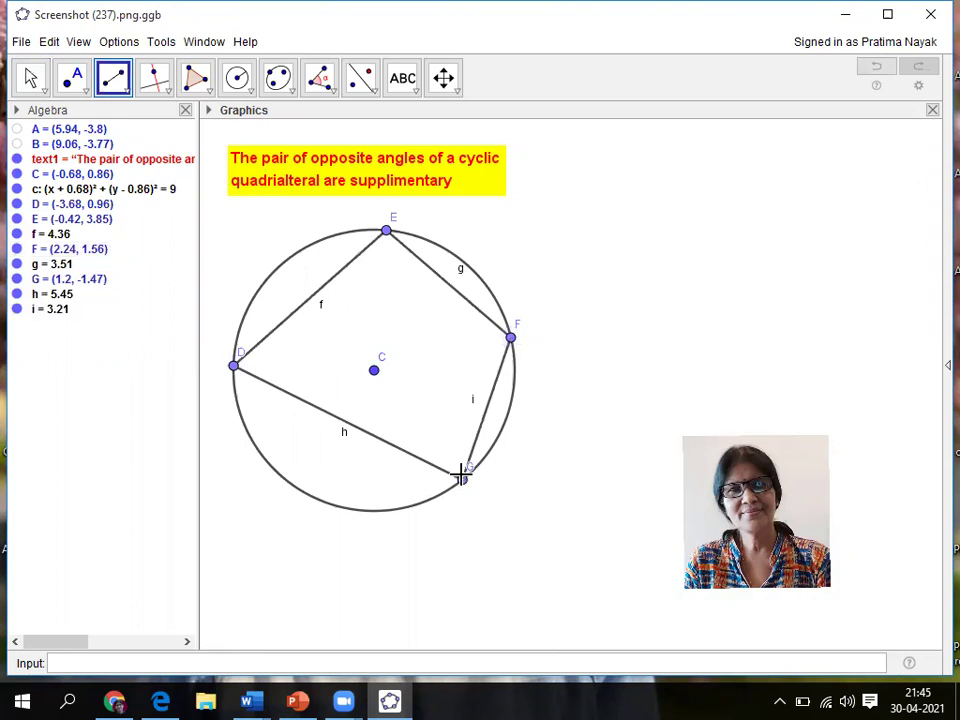
{"action": "right_click", "coordinate": [386, 366]}
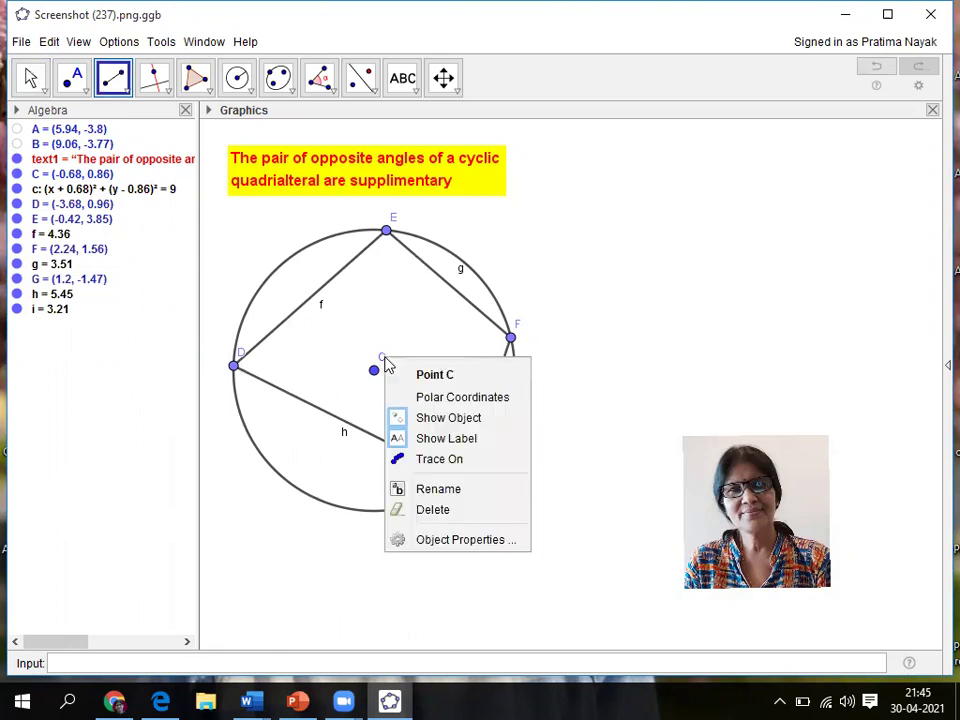
Step: Rename the centre C to O and vertex G to A
{"action": "left_click", "coordinate": [440, 489]}
{"action": "type", "text": "O"}
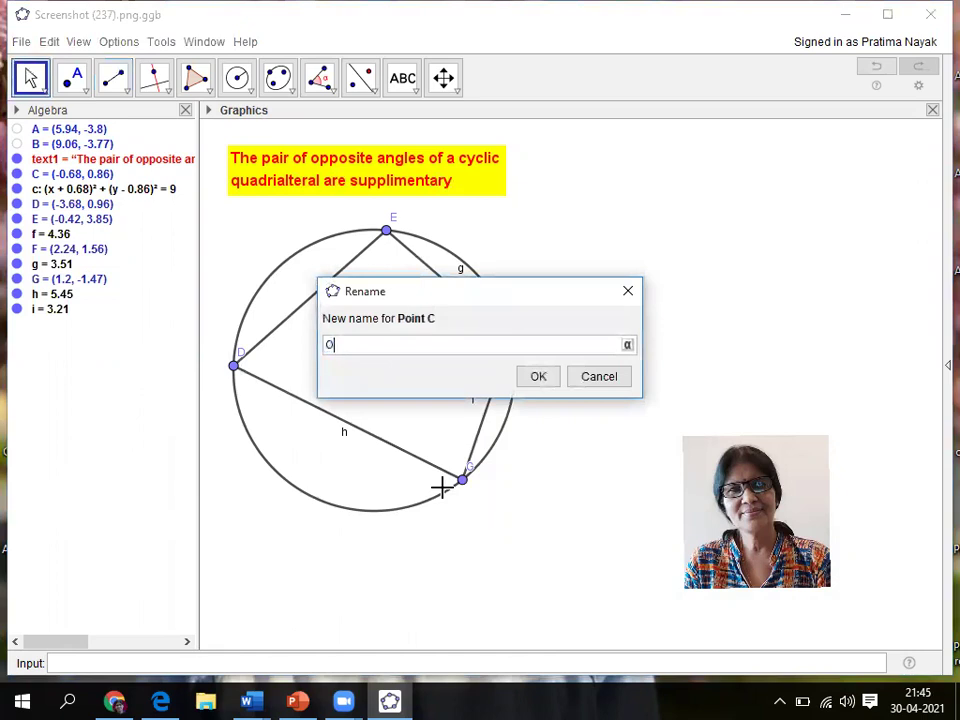
{"action": "left_click", "coordinate": [538, 377]}
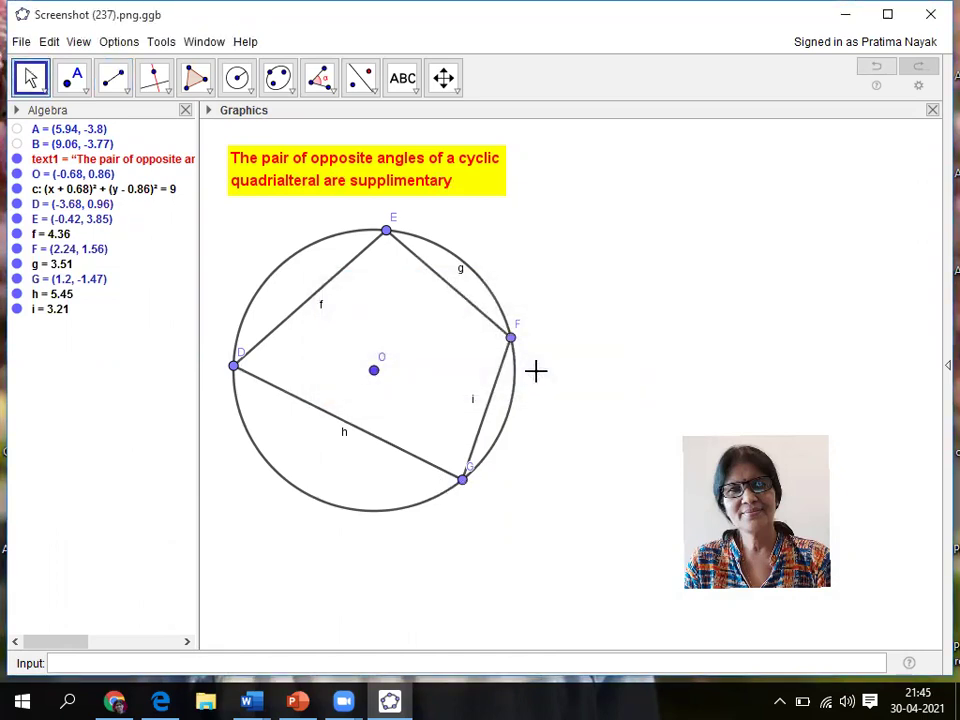
{"action": "right_click", "coordinate": [472, 472]}
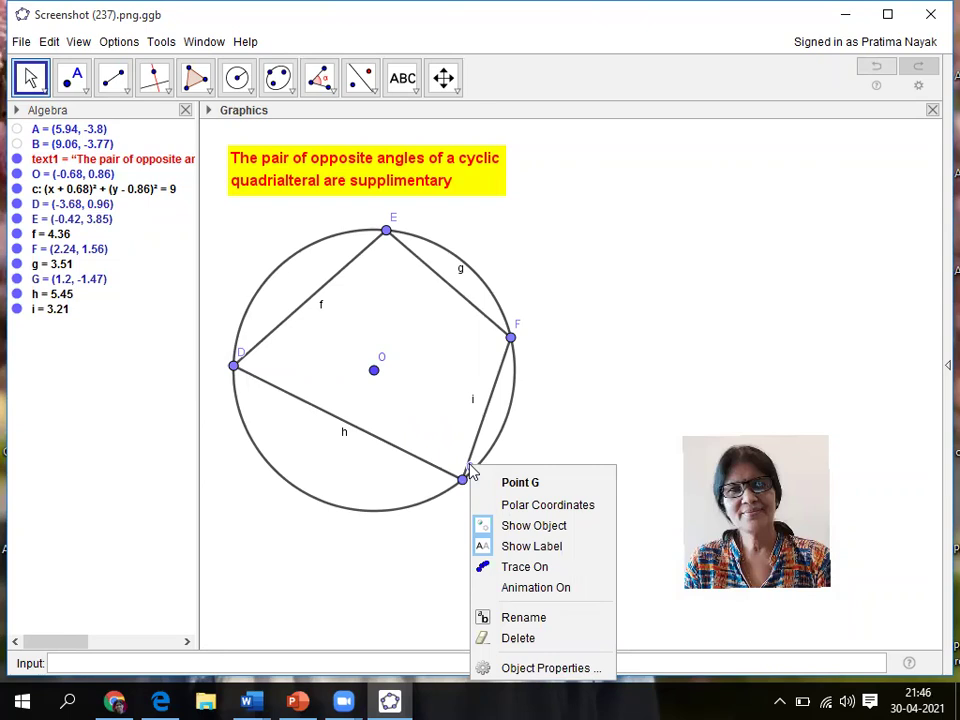
{"action": "left_click", "coordinate": [498, 620]}
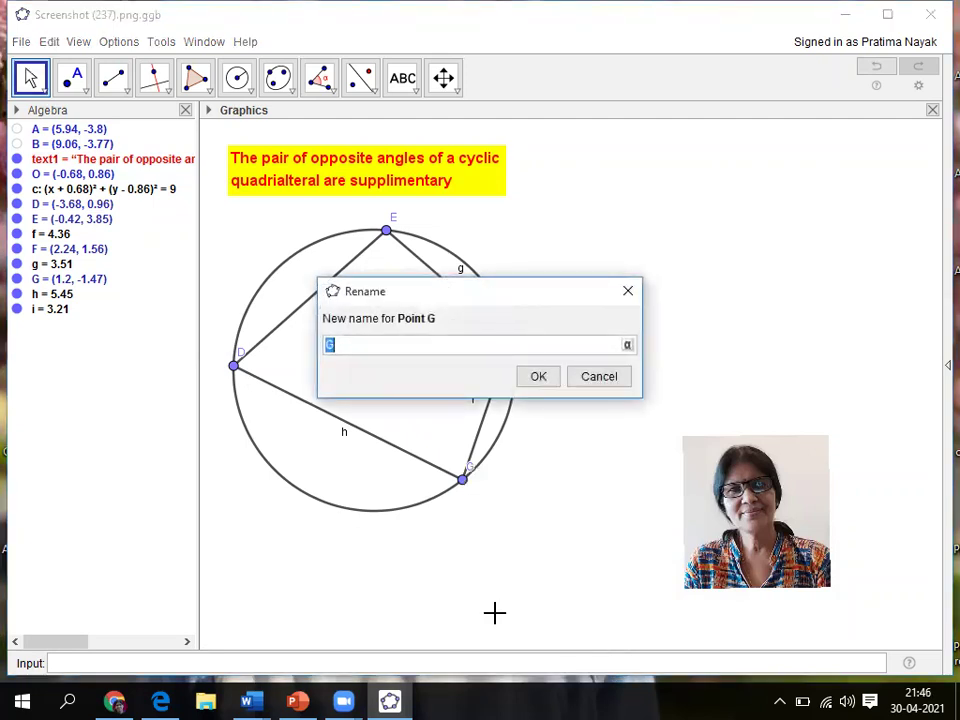
{"action": "type", "text": "A"}
{"action": "left_click", "coordinate": [538, 380]}
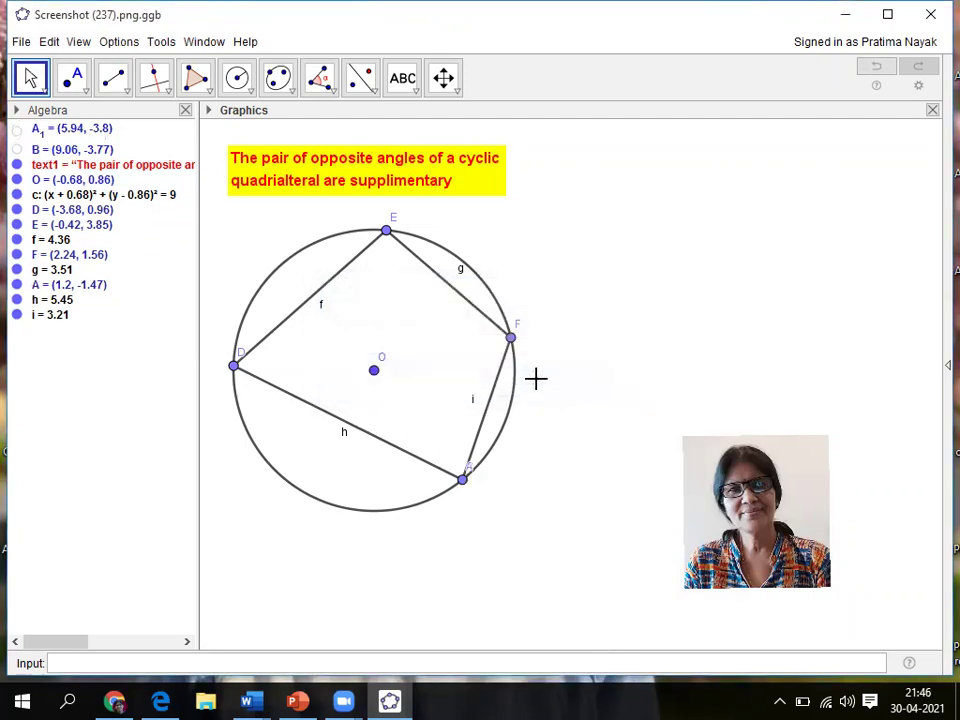
Step: Rename vertex F to B and vertex E to C
{"action": "right_click", "coordinate": [519, 330]}
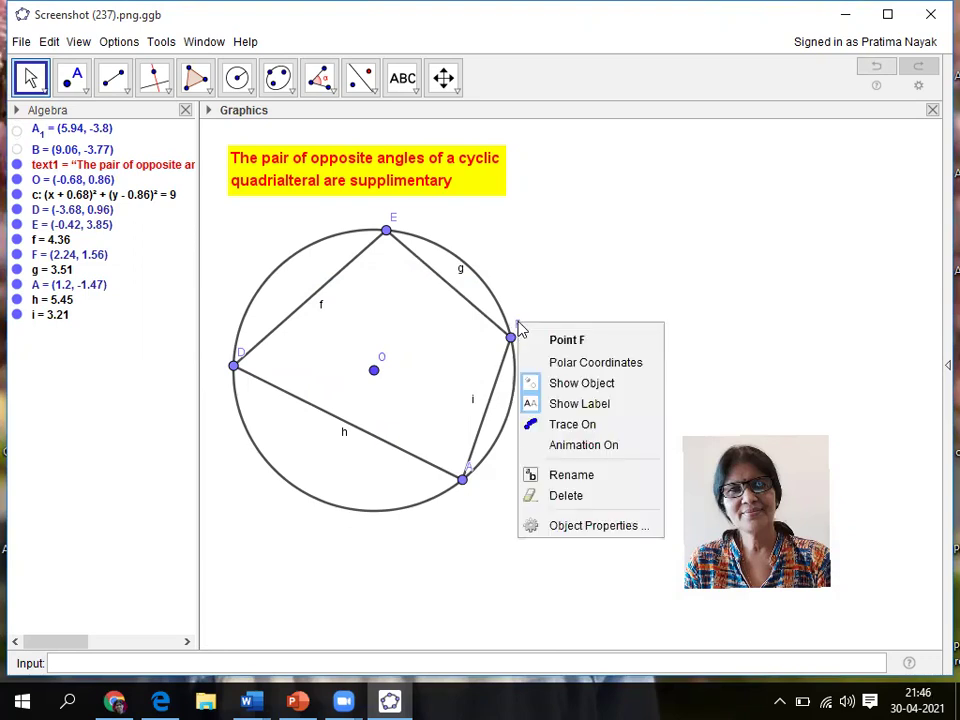
{"action": "left_click", "coordinate": [564, 473]}
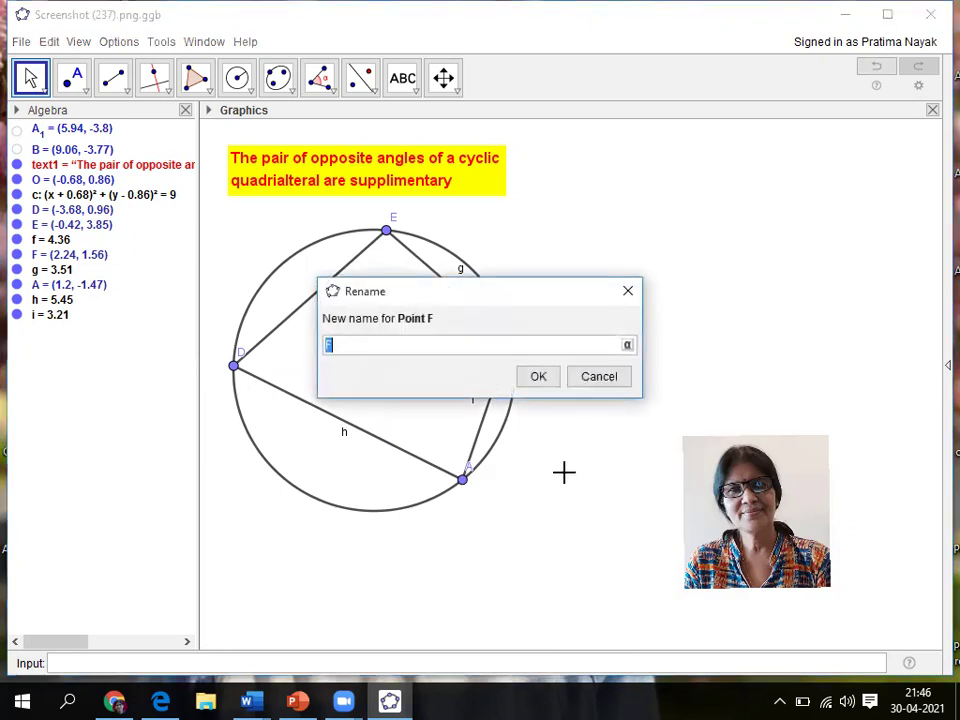
{"action": "type", "text": "B"}
{"action": "left_click", "coordinate": [538, 377]}
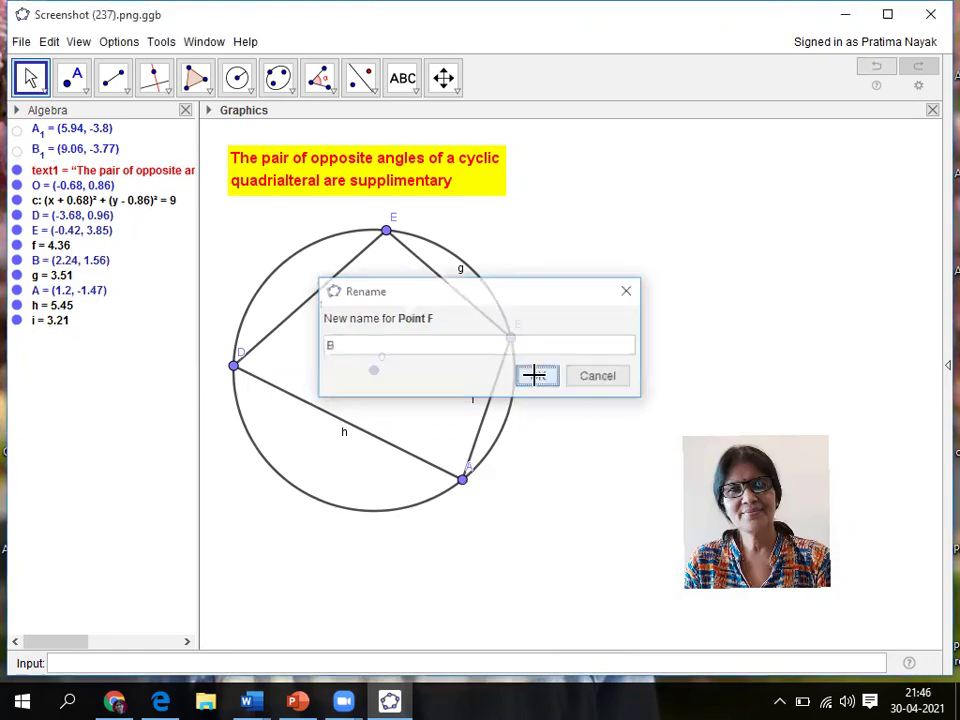
{"action": "right_click", "coordinate": [389, 225]}
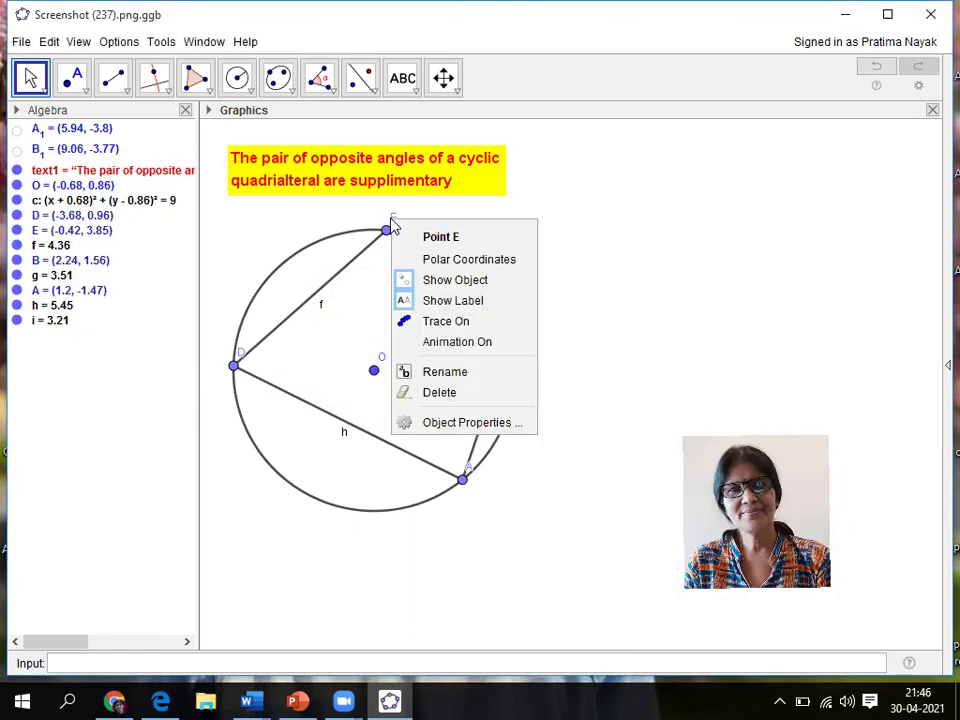
{"action": "left_click", "coordinate": [445, 372]}
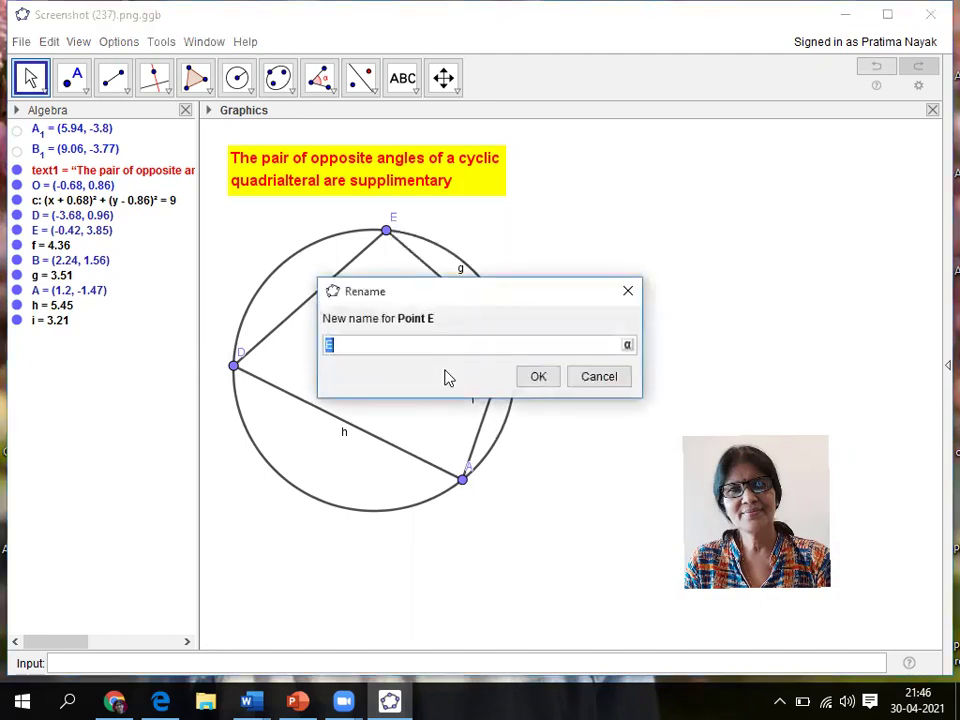
{"action": "type", "text": "C"}
{"action": "left_click", "coordinate": [533, 377]}
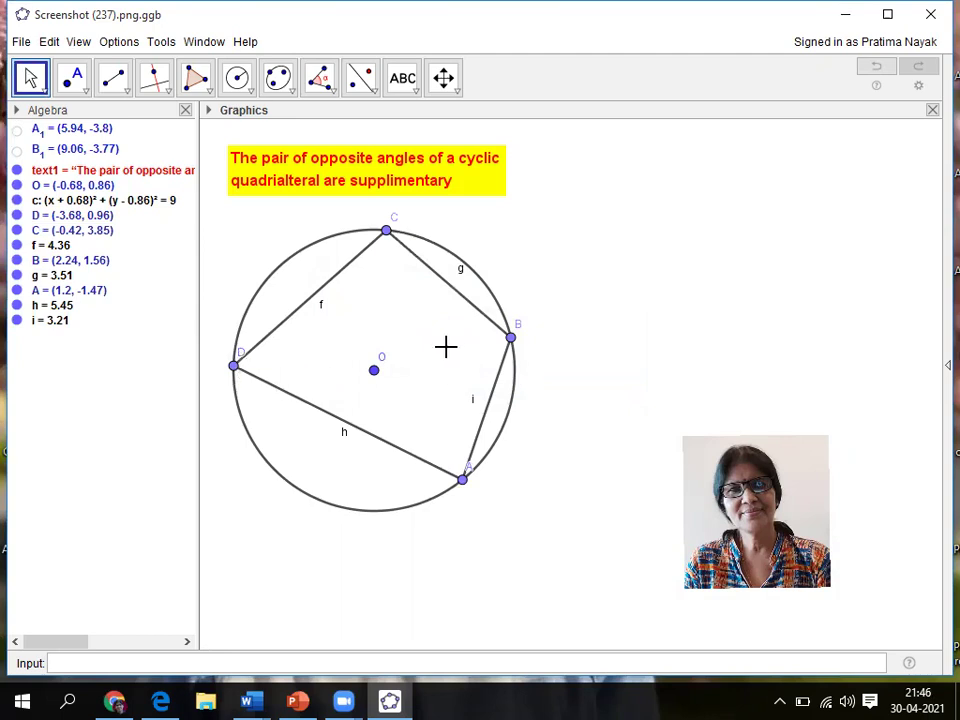
Step: Hide the name labels of sides i, g, f and h
{"action": "right_click", "coordinate": [474, 408]}
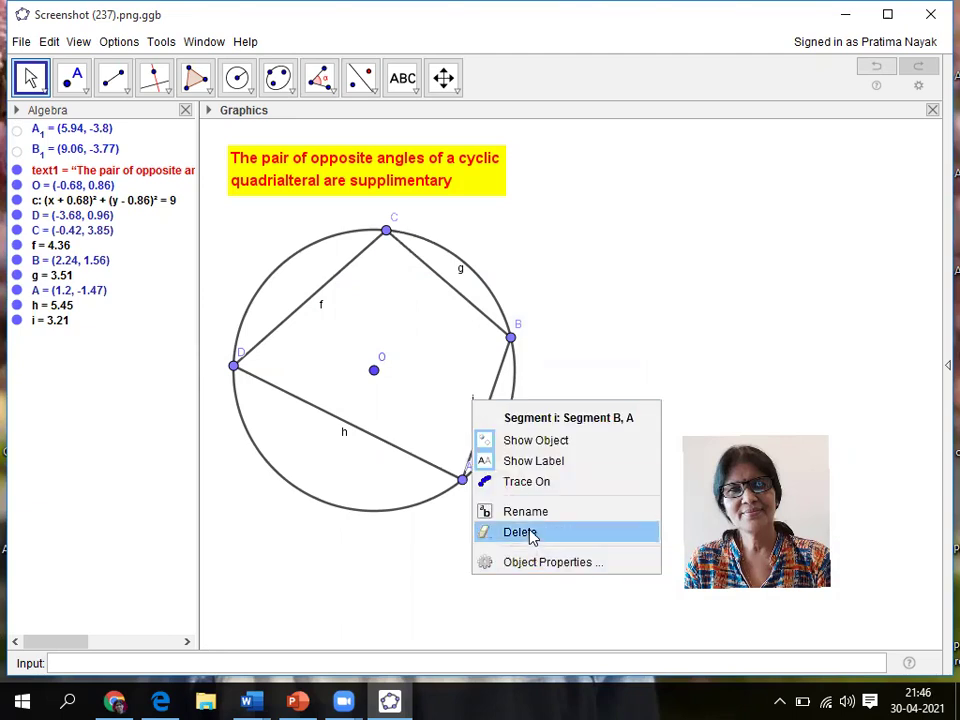
{"action": "left_click", "coordinate": [527, 470]}
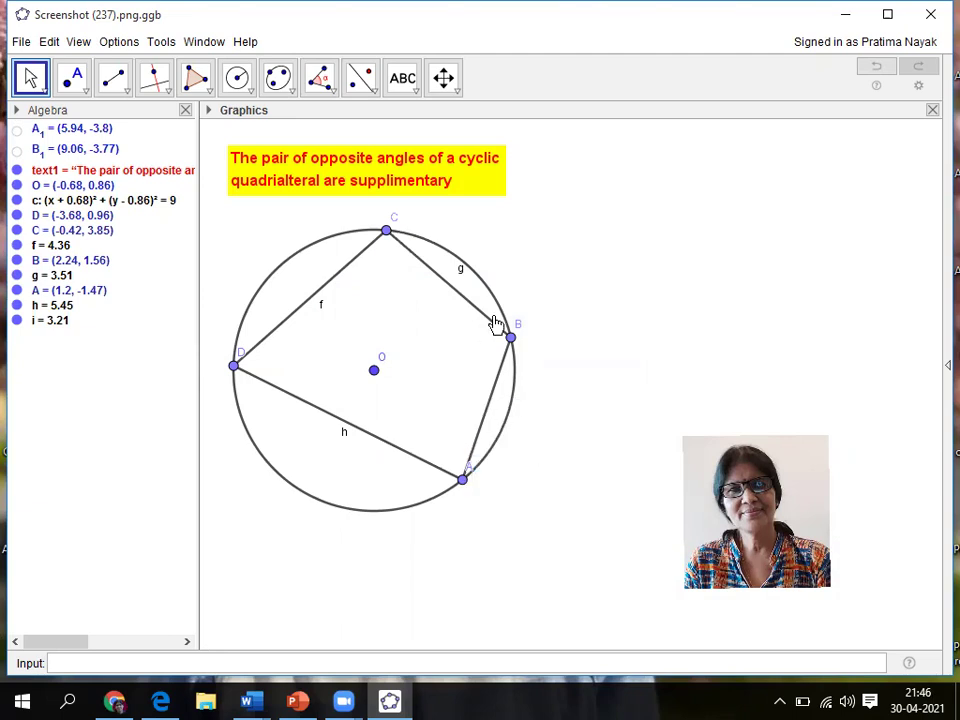
{"action": "right_click", "coordinate": [461, 274]}
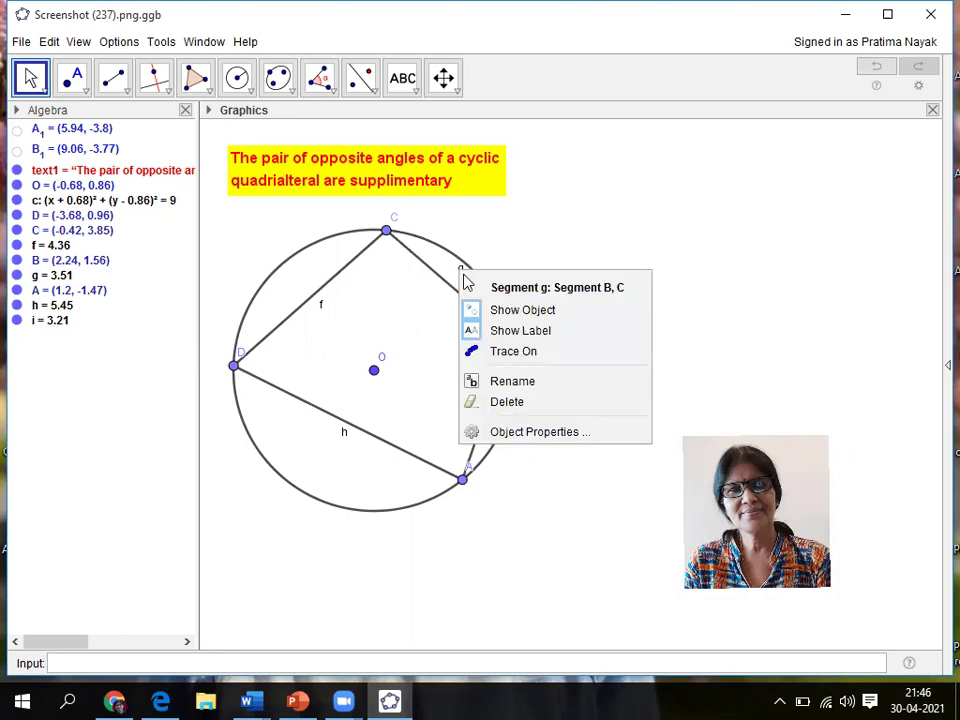
{"action": "left_click", "coordinate": [508, 331]}
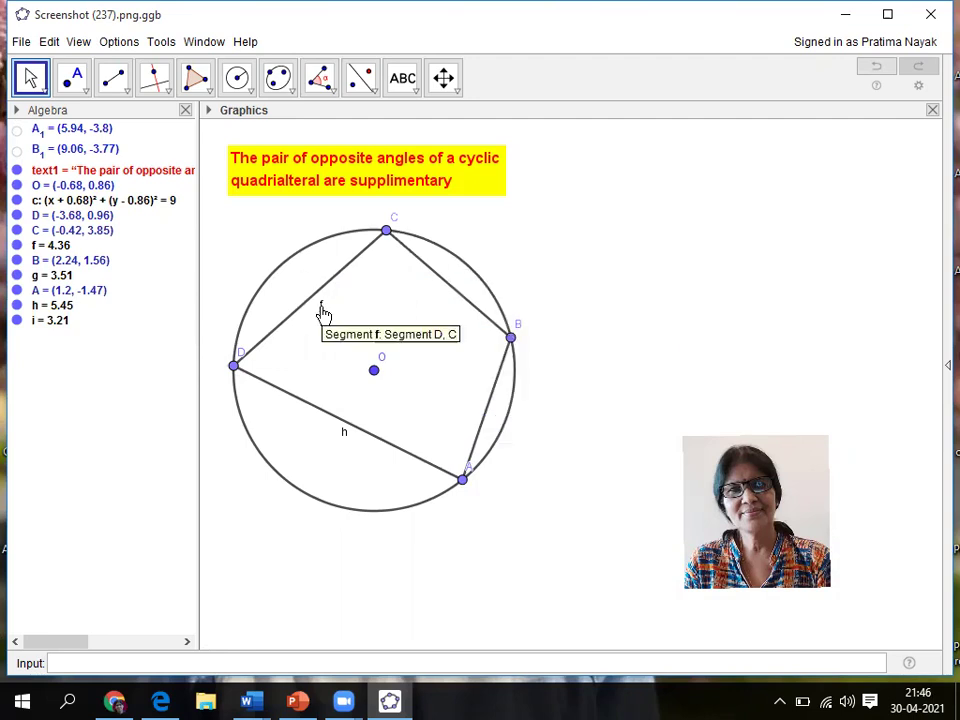
{"action": "right_click", "coordinate": [322, 310]}
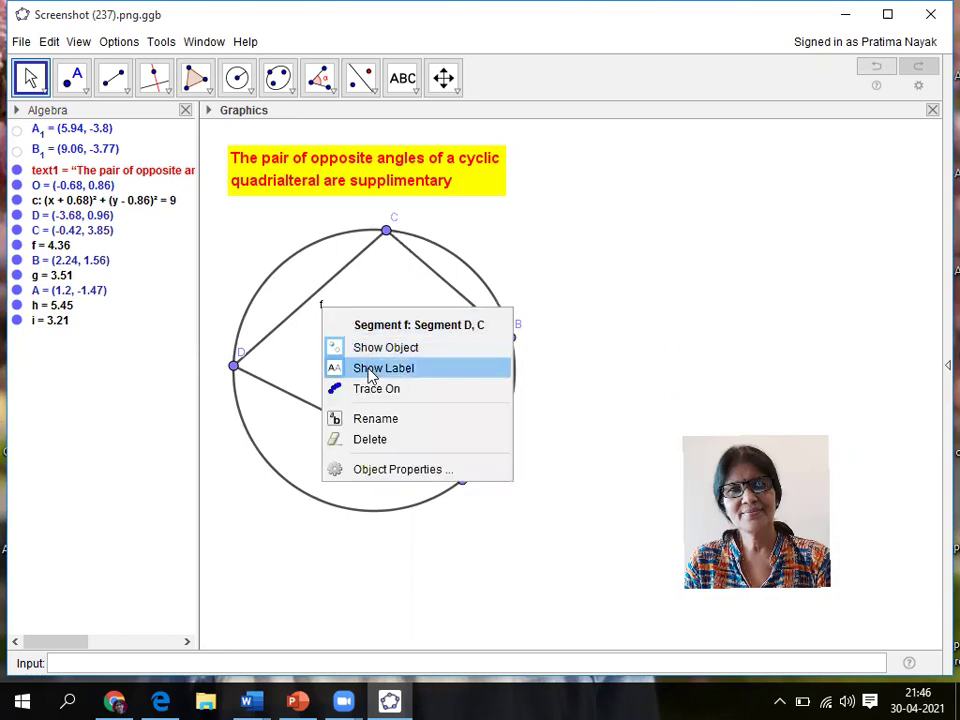
{"action": "left_click", "coordinate": [371, 369]}
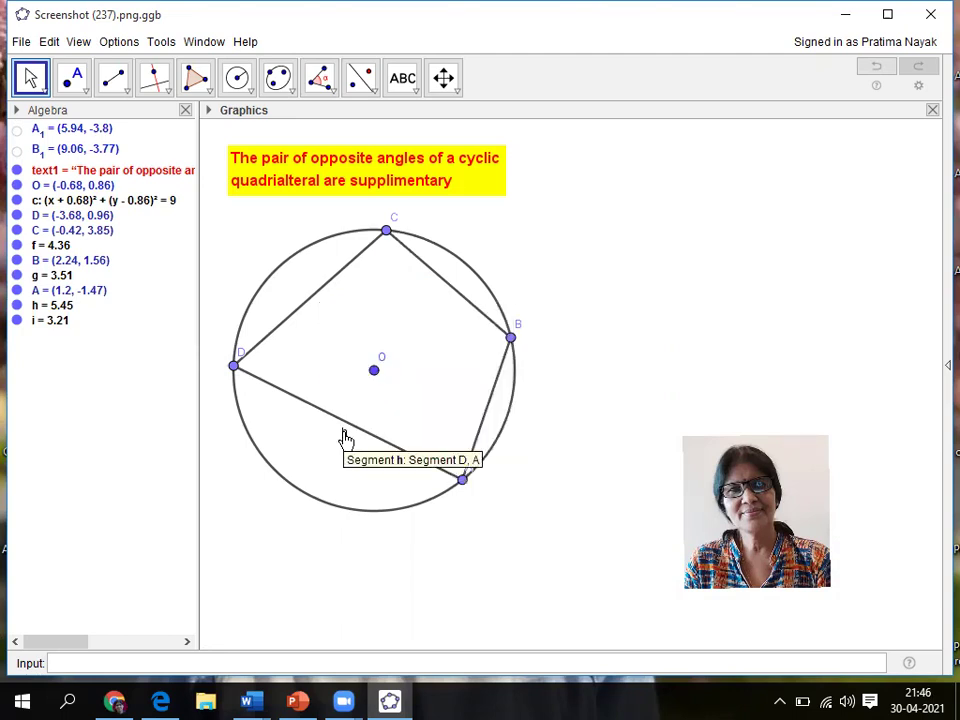
{"action": "right_click", "coordinate": [343, 437]}
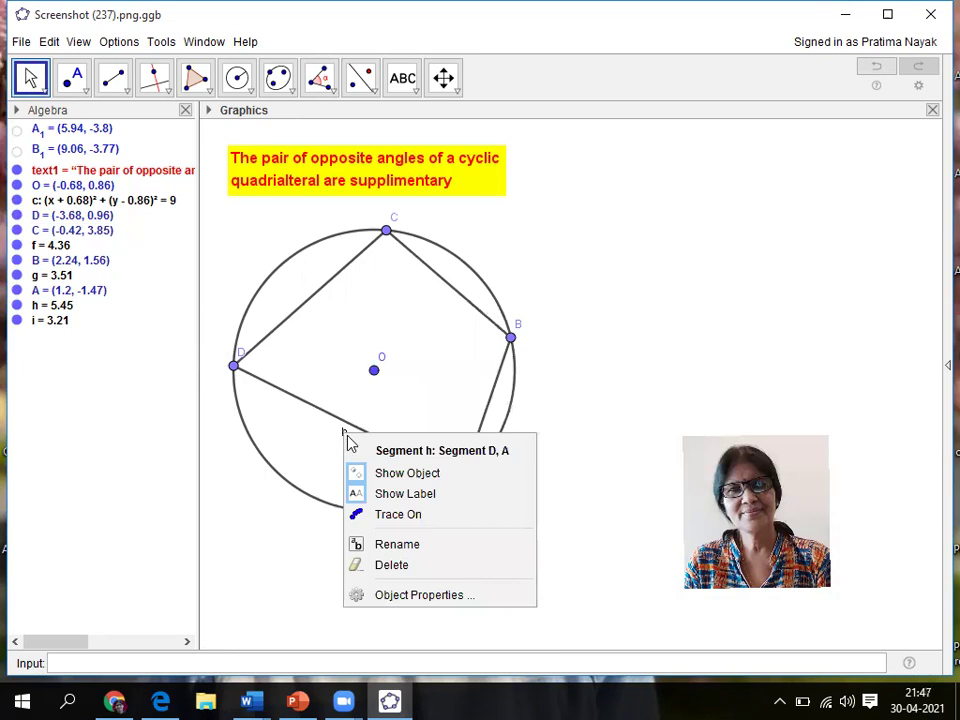
{"action": "left_click", "coordinate": [397, 494]}
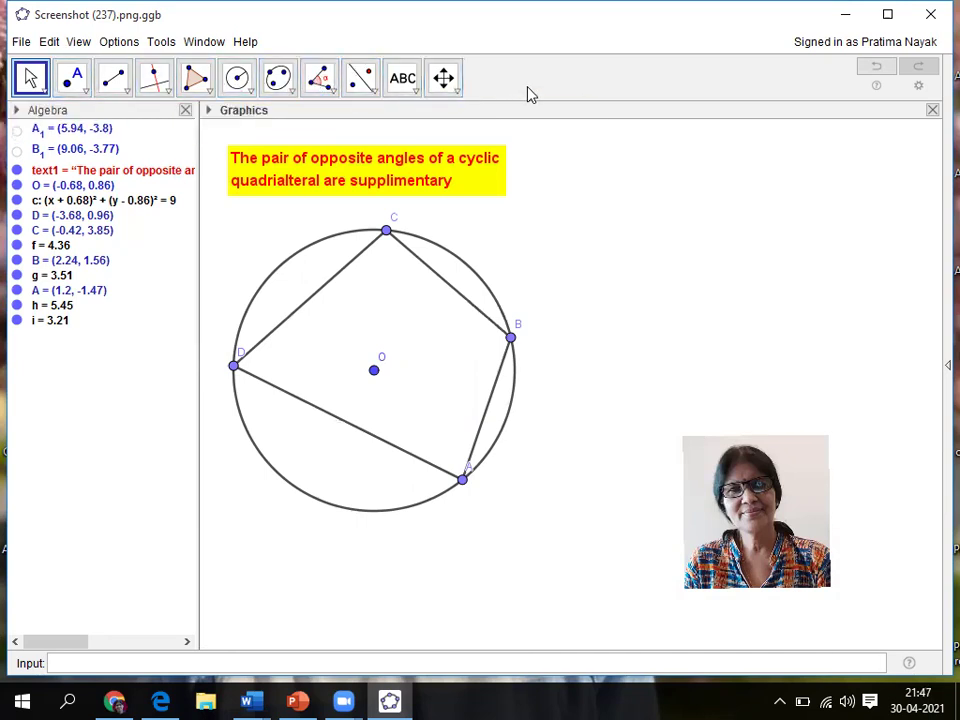
Step: Use the Angle tool on sides DA and AB, creating angle α = 277.67° at A
{"action": "left_click", "coordinate": [334, 101]}
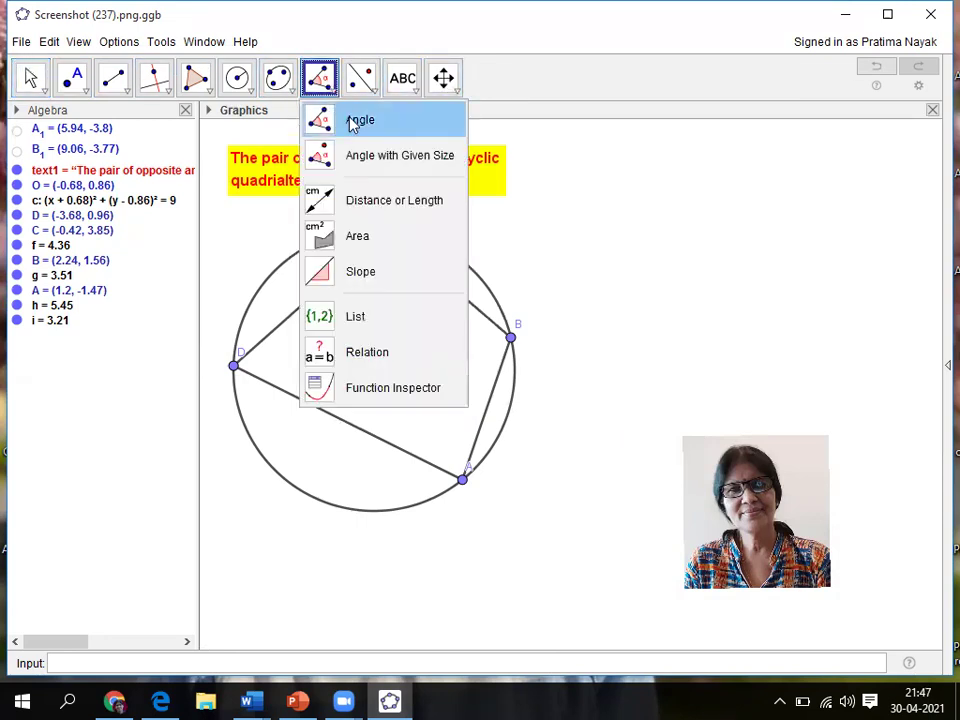
{"action": "left_click", "coordinate": [352, 122]}
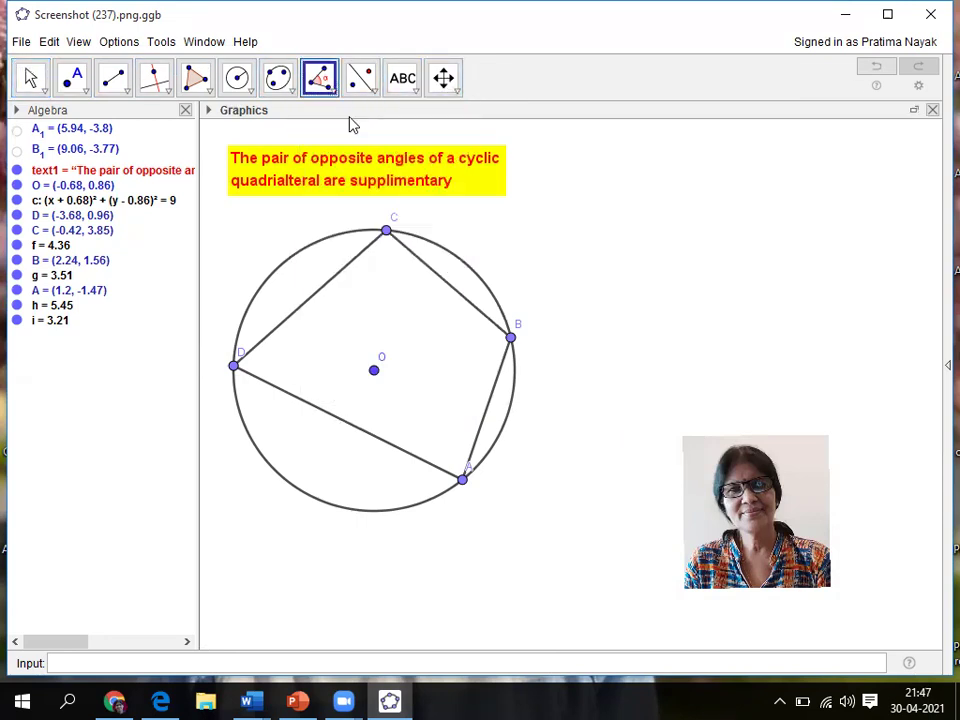
{"action": "left_click", "coordinate": [387, 446]}
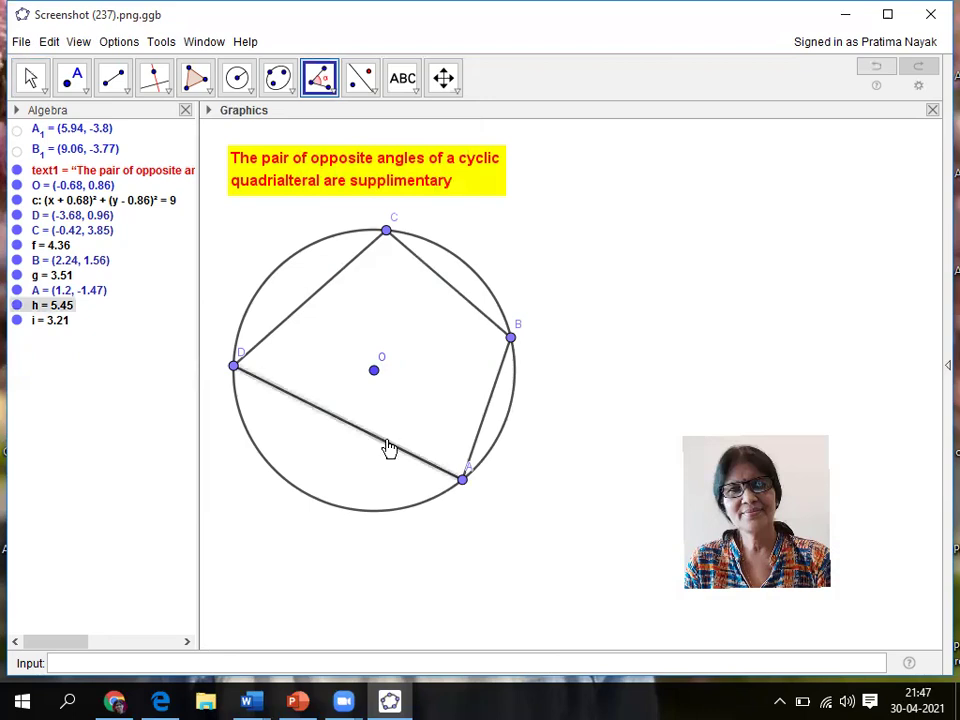
{"action": "left_click", "coordinate": [490, 406]}
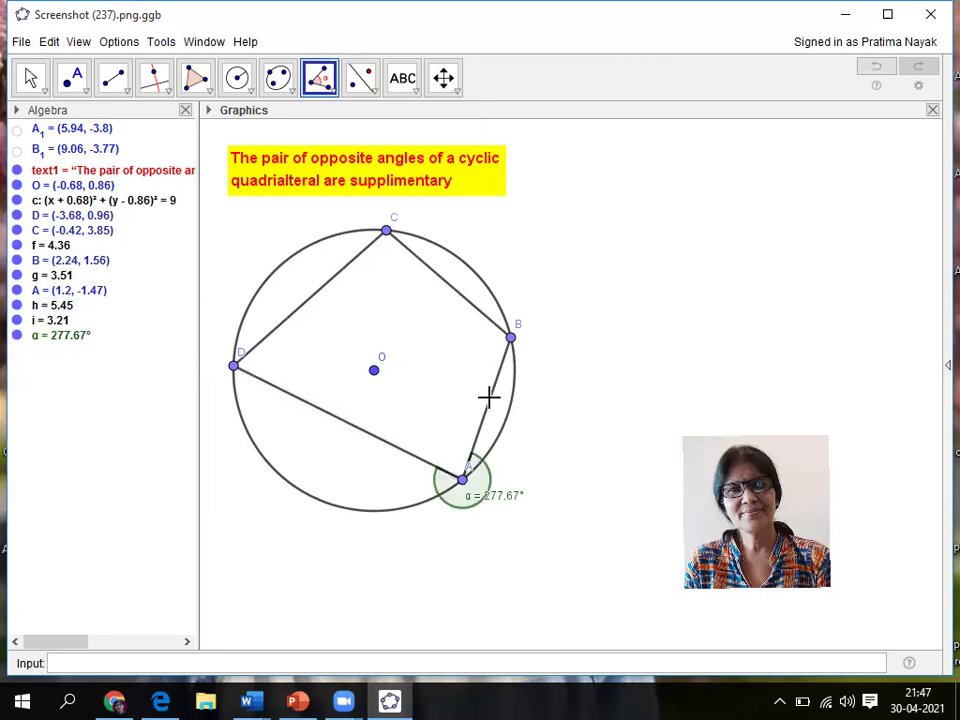
Step: Bring up the context menu for angle α at vertex A
{"action": "right_click", "coordinate": [474, 492]}
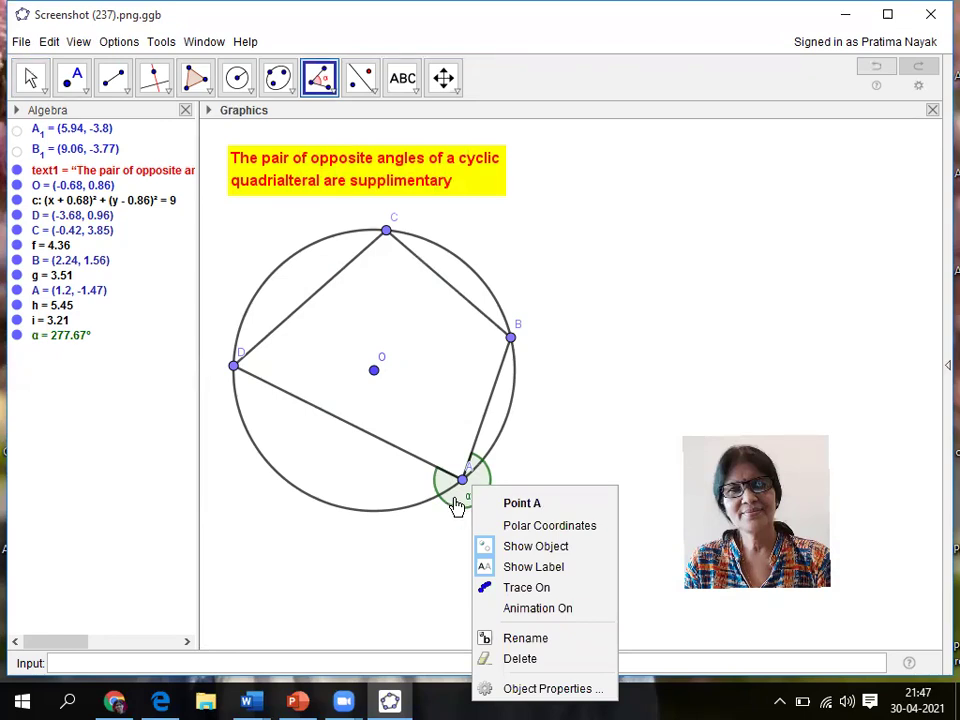
{"action": "right_click", "coordinate": [457, 505]}
{"action": "right_click", "coordinate": [457, 505]}
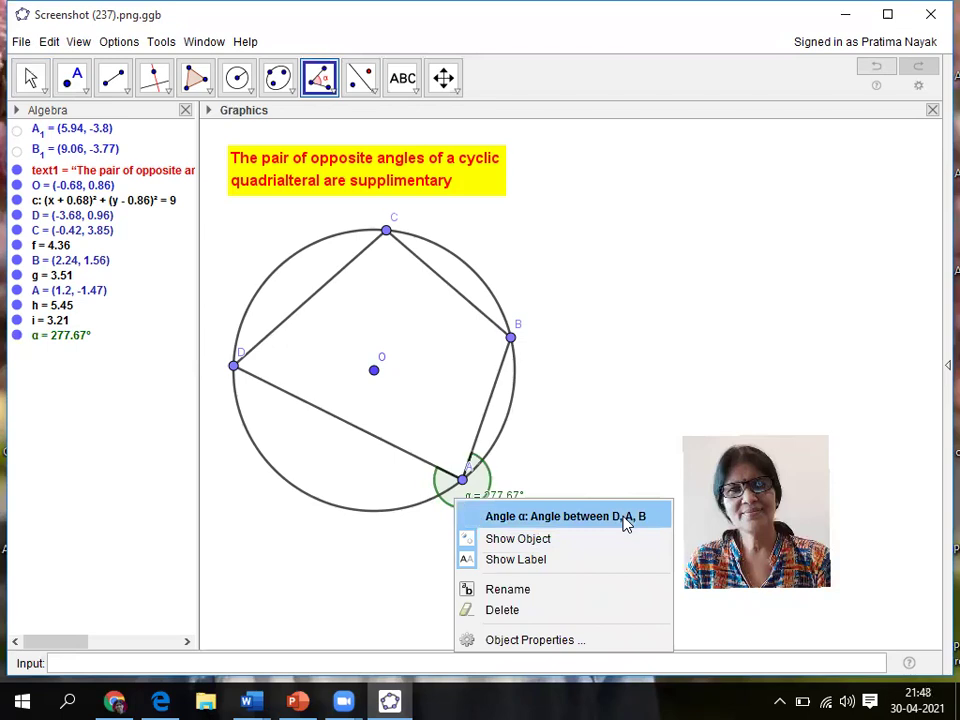
Step: Limit angle α to 0°–180° and set its label to show the value only
{"action": "left_click", "coordinate": [527, 641]}
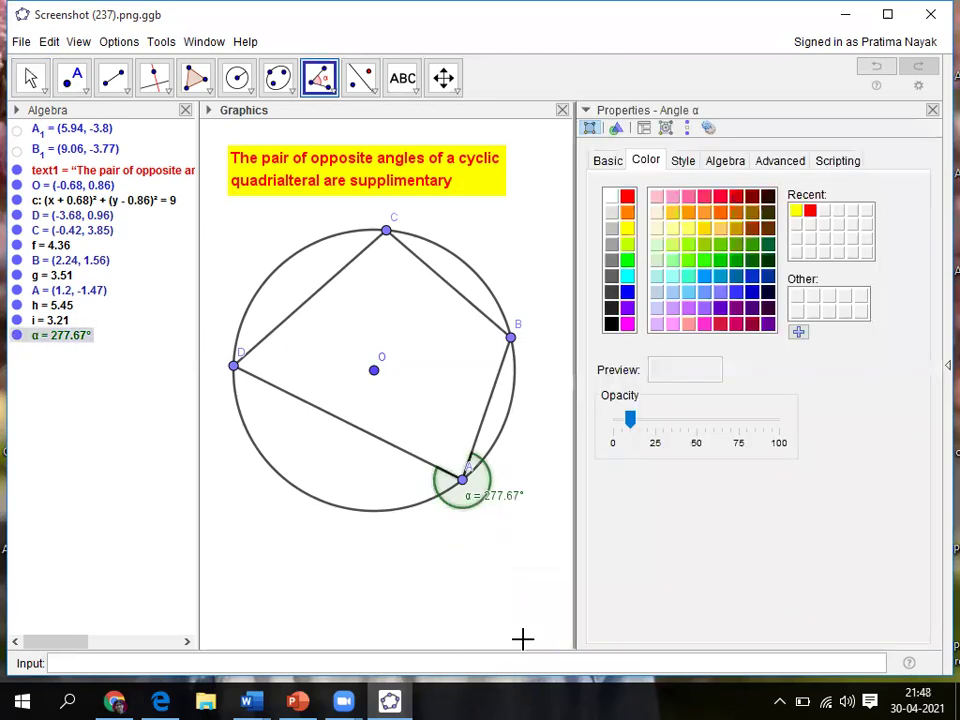
{"action": "left_click", "coordinate": [608, 163]}
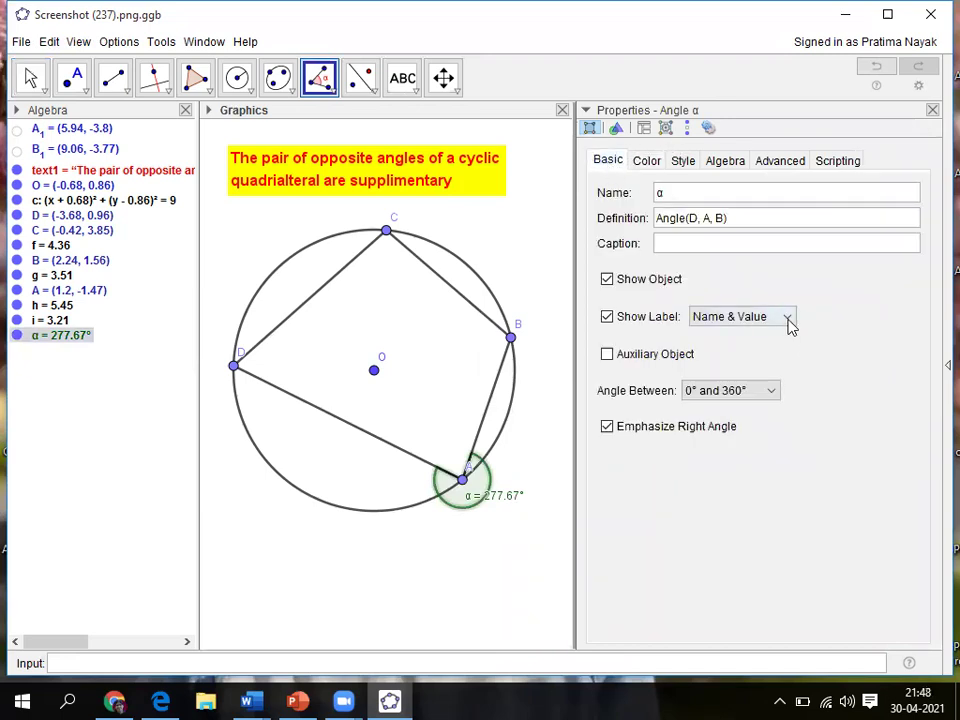
{"action": "left_click", "coordinate": [773, 391]}
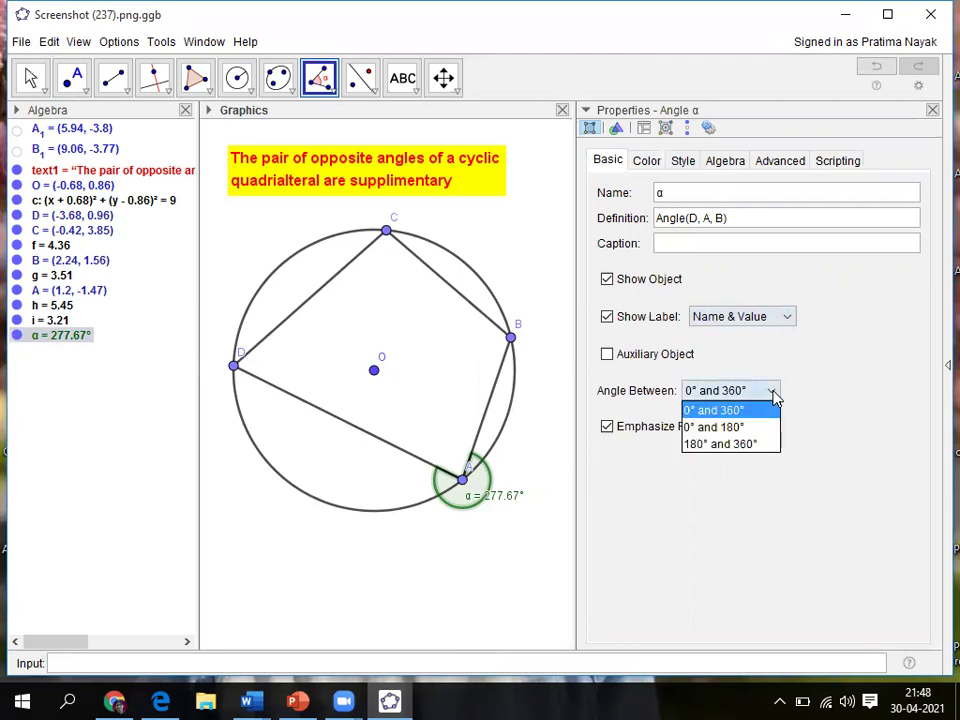
{"action": "left_click", "coordinate": [722, 428]}
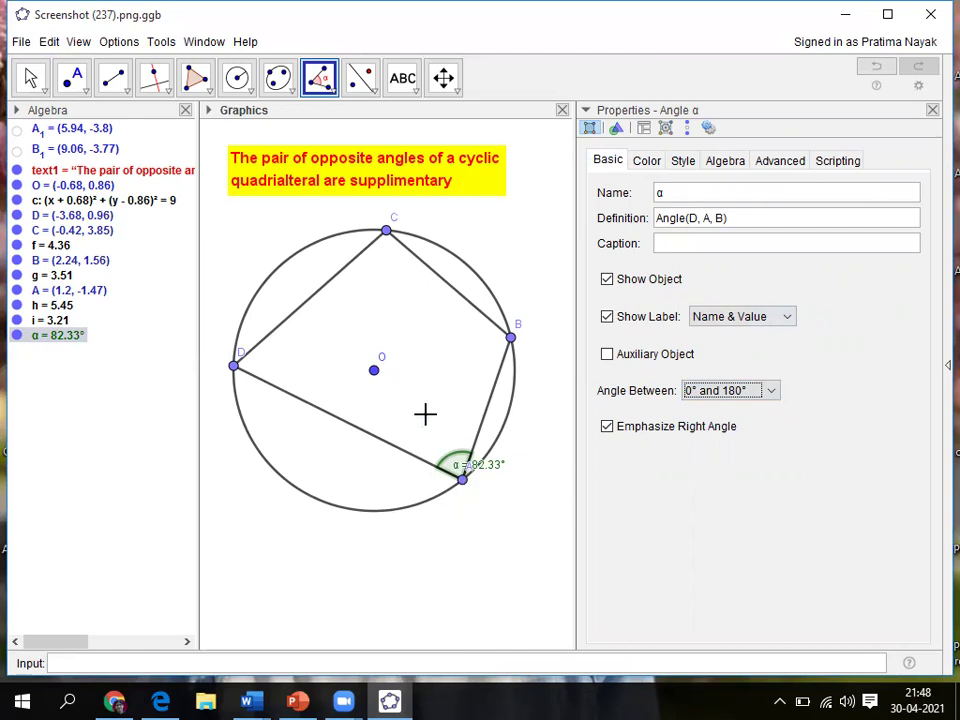
{"action": "left_click", "coordinate": [788, 318]}
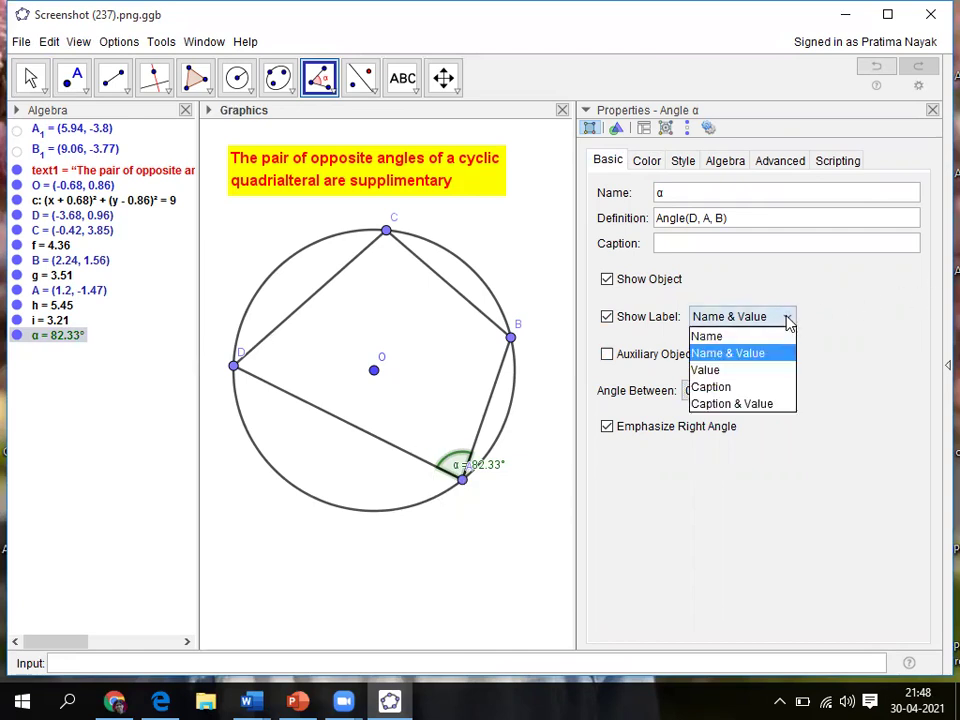
{"action": "left_click", "coordinate": [714, 371]}
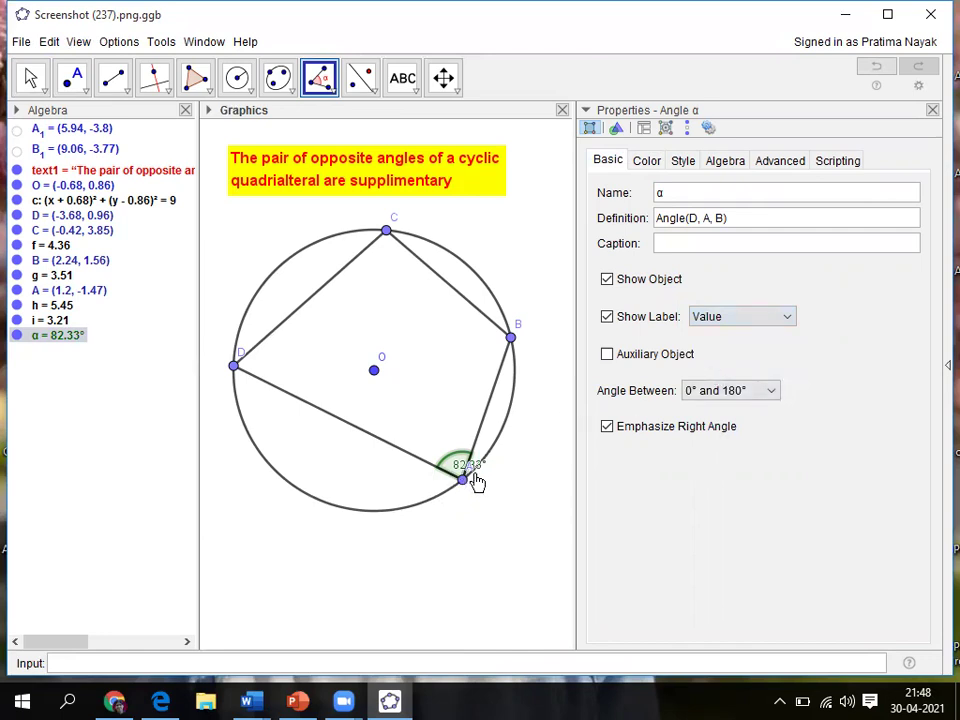
Step: Set global rounding to 0 decimal places so α reads 82°
{"action": "left_click", "coordinate": [119, 43]}
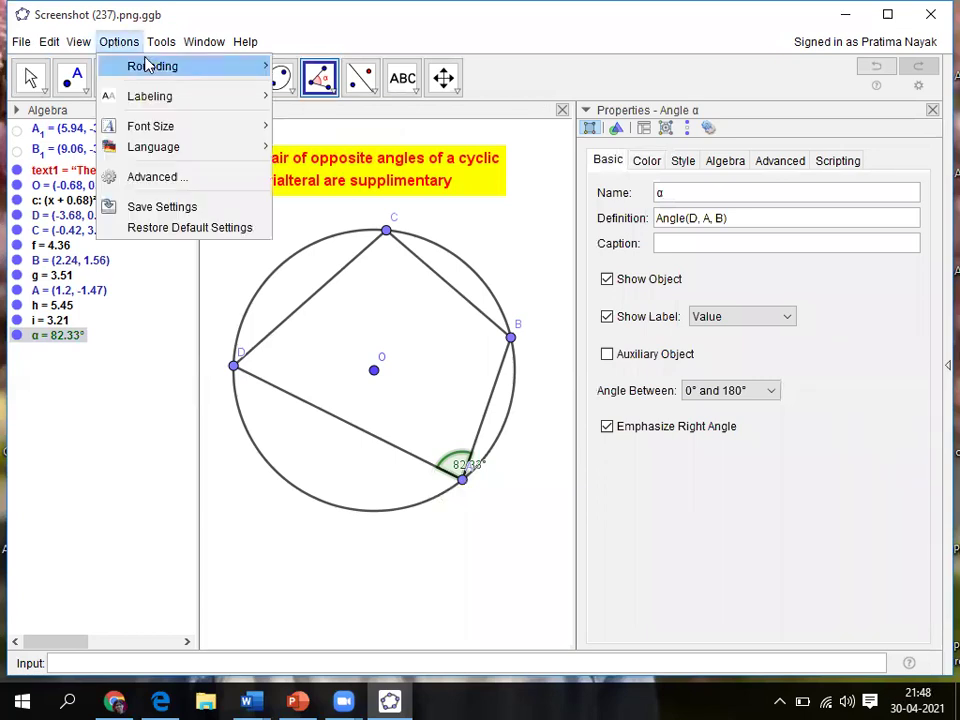
{"action": "mouse_move", "coordinate": [146, 66]}
{"action": "left_click", "coordinate": [282, 67]}
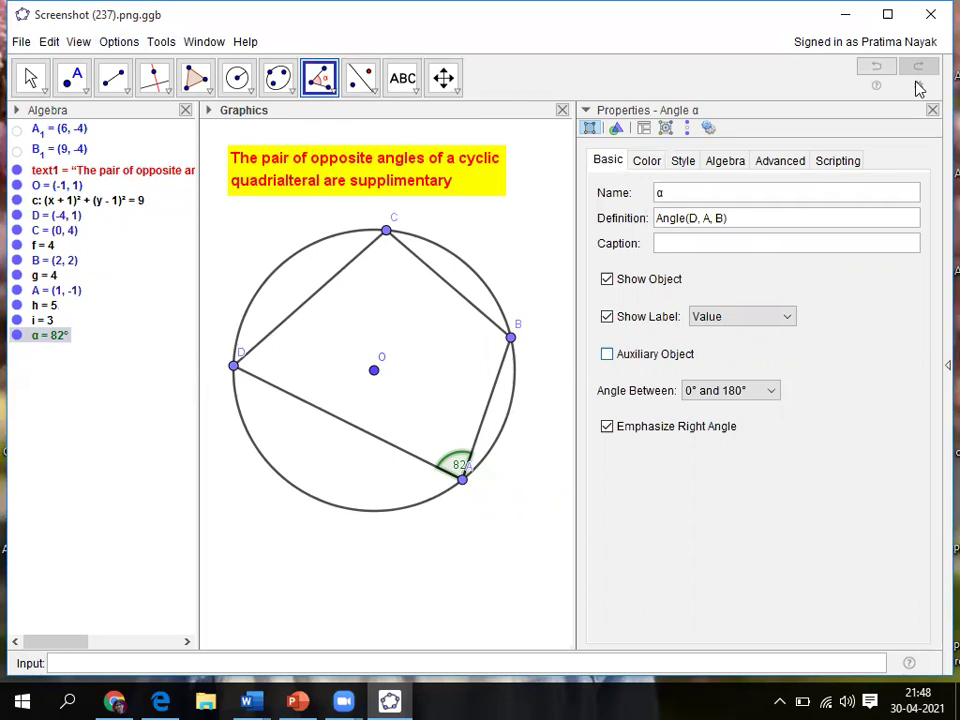
Step: Close angle α's properties and move its 82° label up-left, clear of vertex A
{"action": "left_click", "coordinate": [932, 113]}
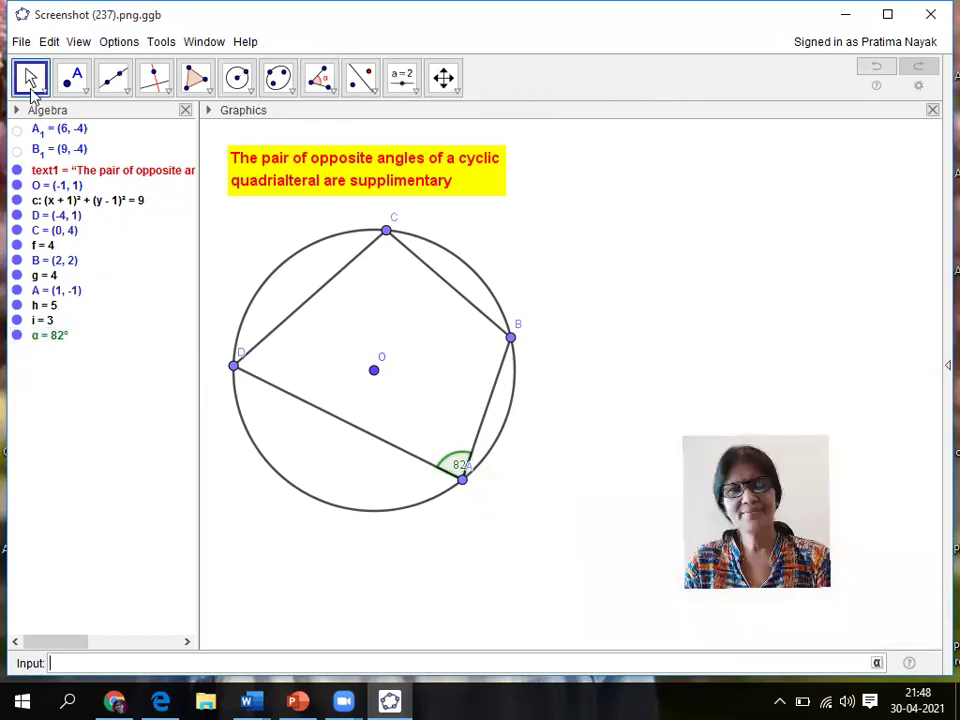
{"action": "left_click", "coordinate": [28, 75]}
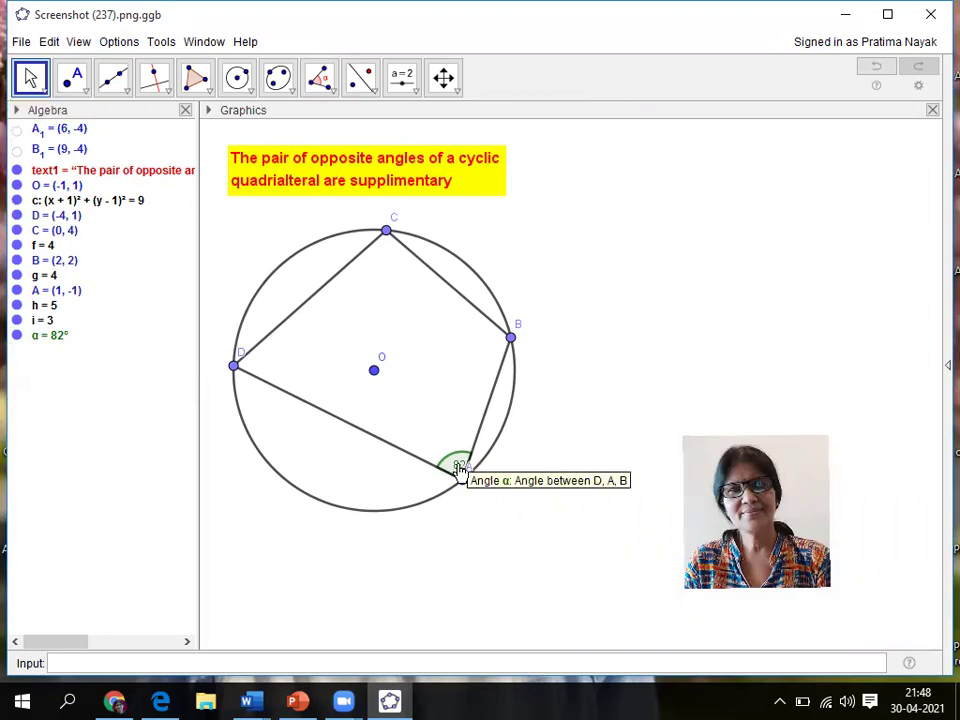
{"action": "left_click_drag", "start_coordinate": [459, 462], "coordinate": [438, 443]}
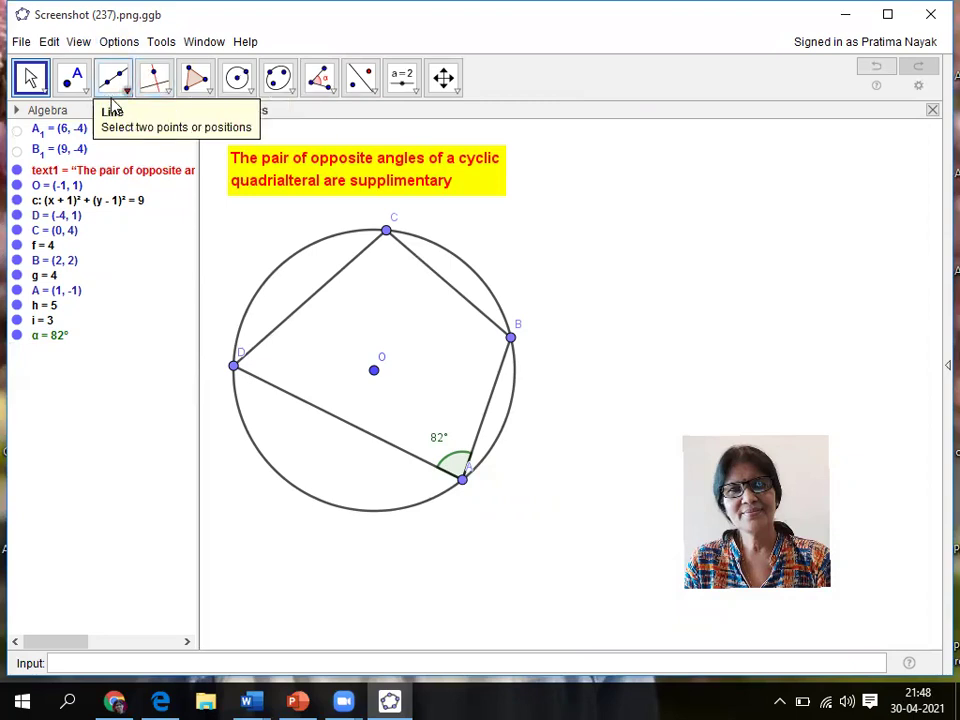
Step: Measure the 98° angle β at C between sides DC and CB, then bring up its options
{"action": "left_click", "coordinate": [334, 90]}
{"action": "left_click", "coordinate": [358, 138]}
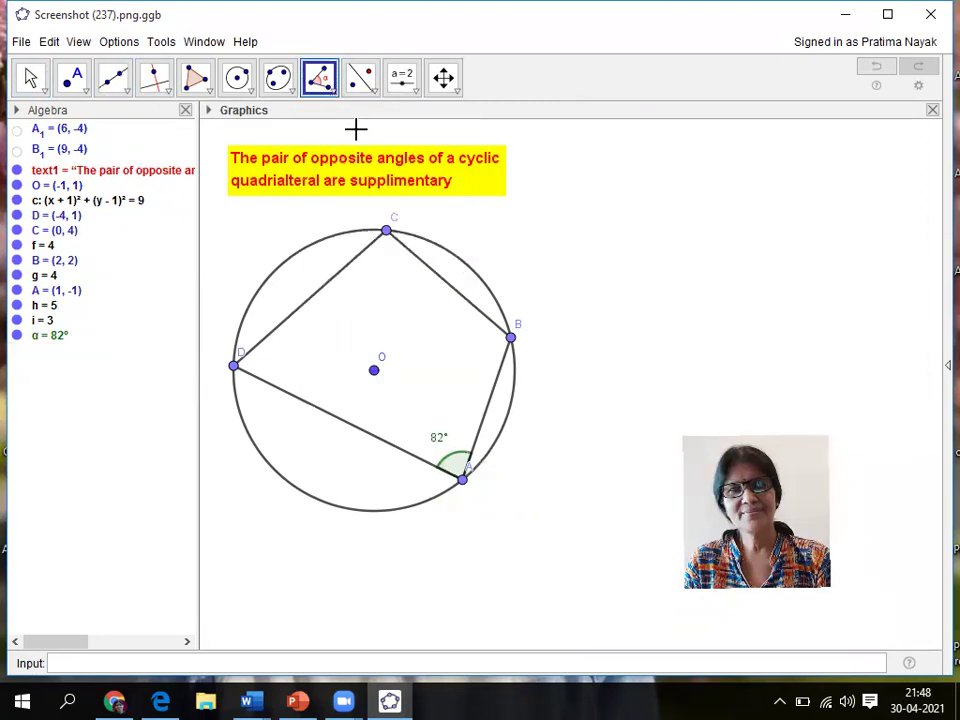
{"action": "left_click", "coordinate": [311, 298]}
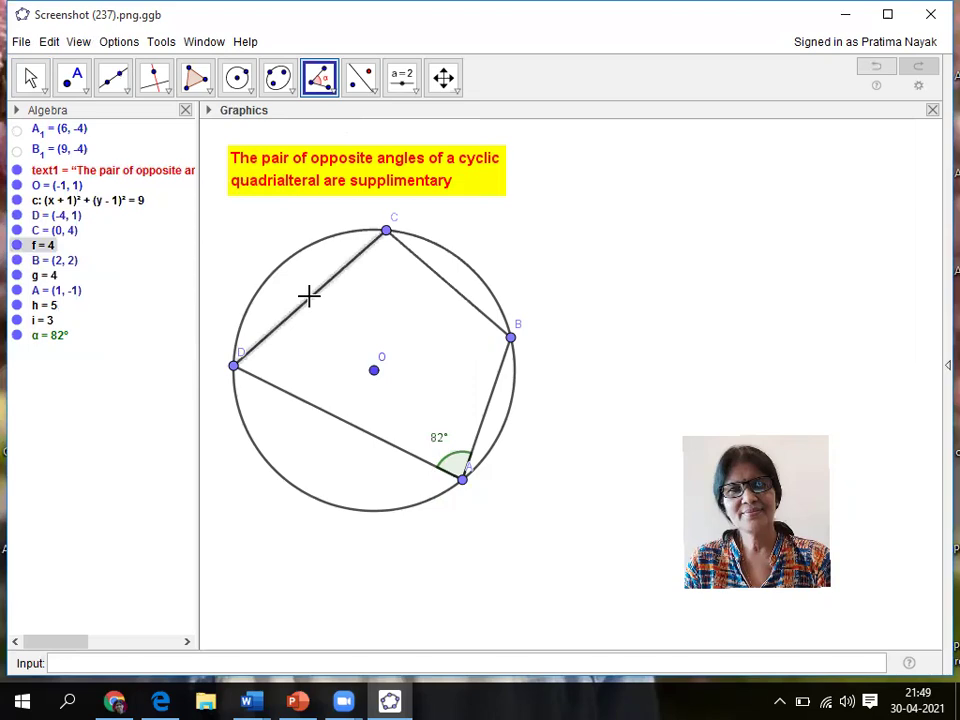
{"action": "left_click", "coordinate": [435, 272]}
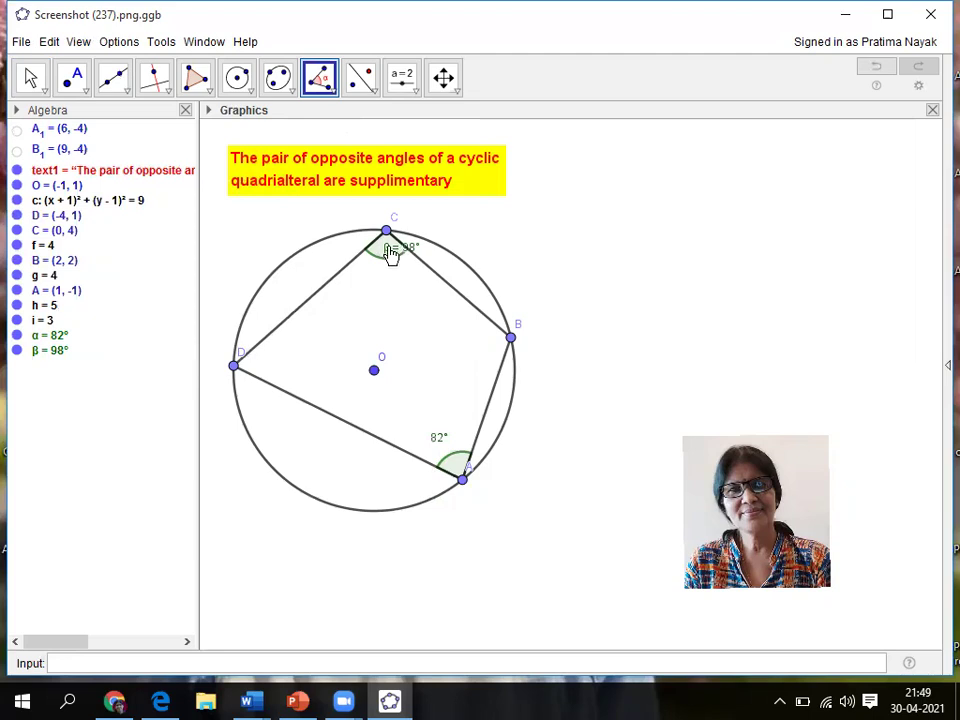
{"action": "right_click", "coordinate": [391, 254]}
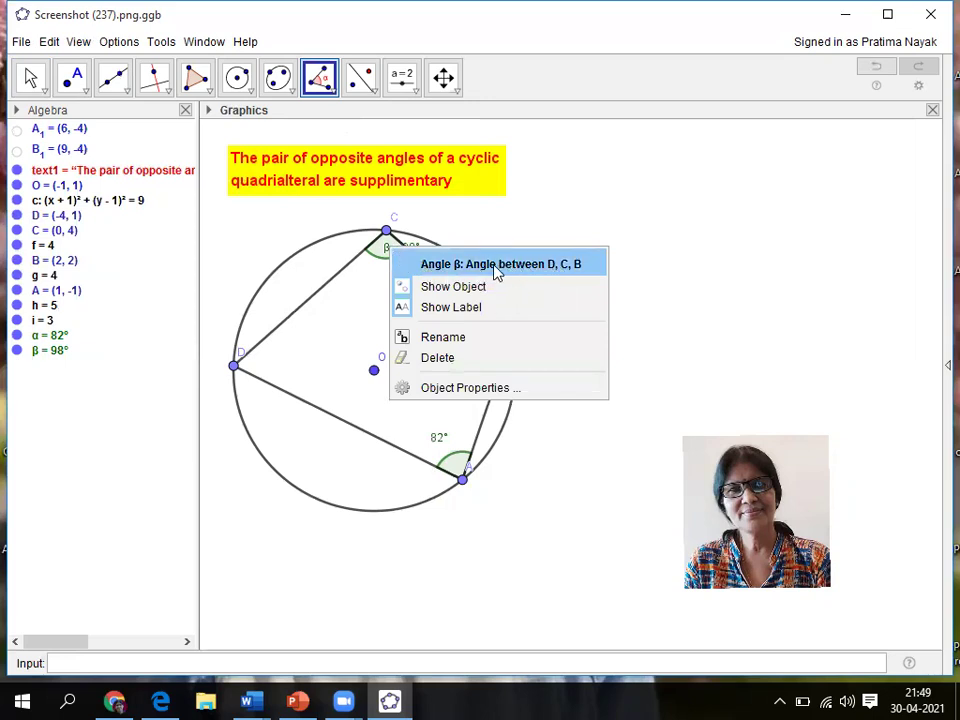
Step: Make angle β's label show only its value and limit the angle to 0°–180°
{"action": "left_click", "coordinate": [463, 390]}
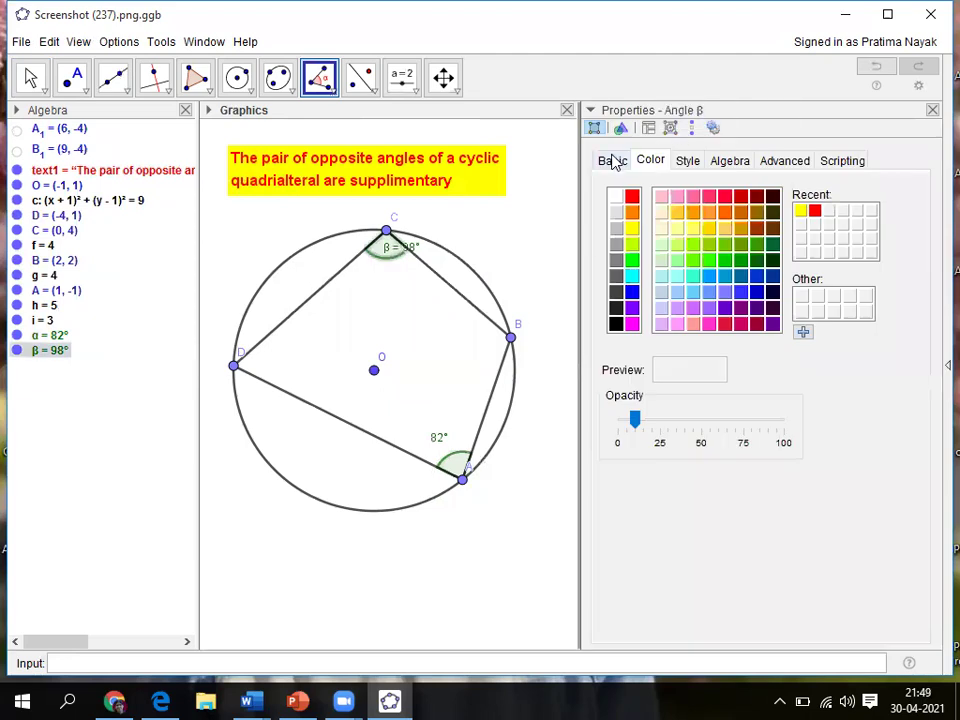
{"action": "left_click", "coordinate": [614, 160]}
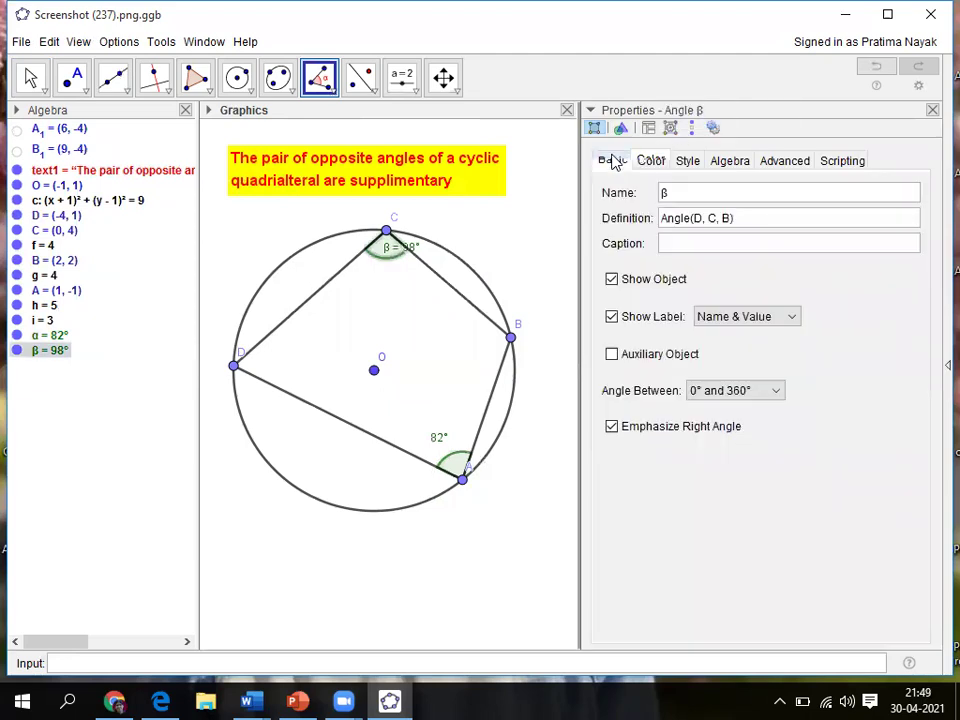
{"action": "left_click", "coordinate": [789, 318]}
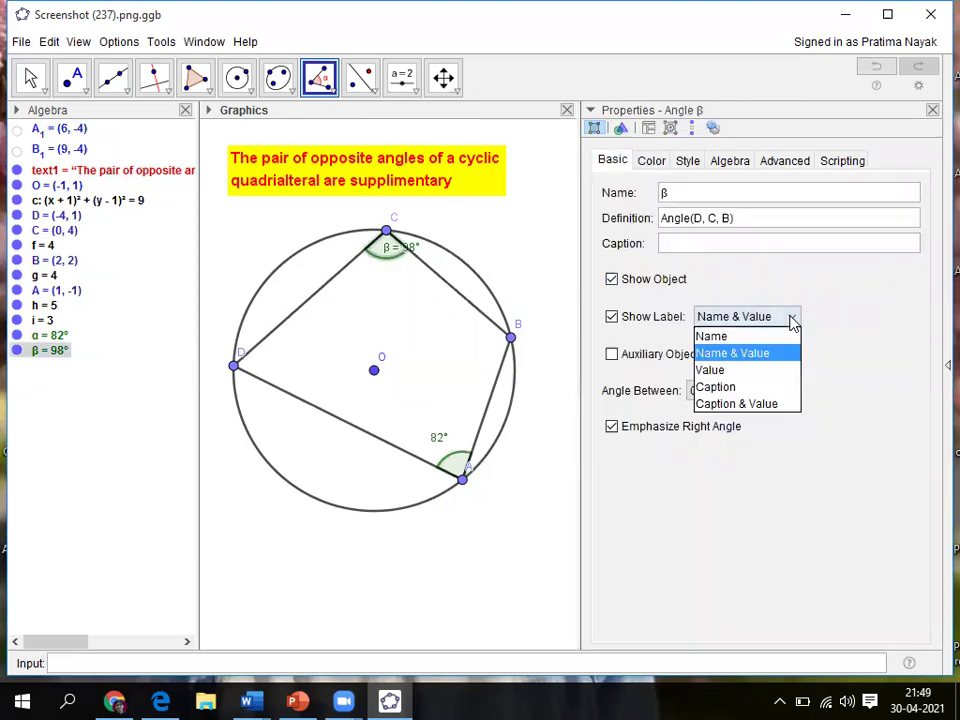
{"action": "left_click", "coordinate": [716, 372]}
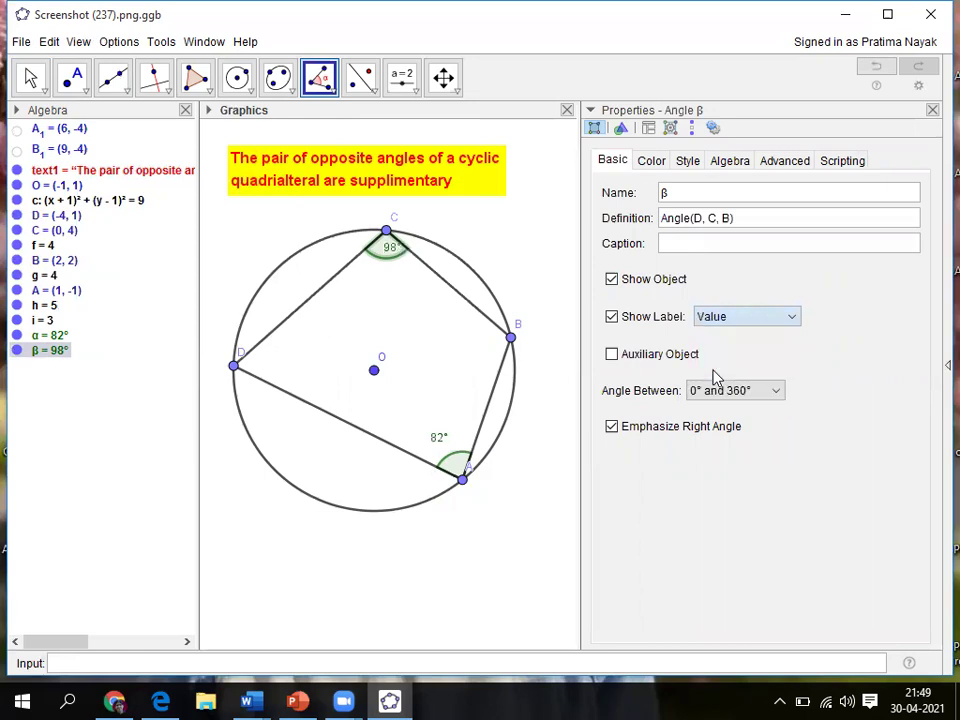
{"action": "left_click", "coordinate": [779, 393]}
{"action": "left_click", "coordinate": [738, 427]}
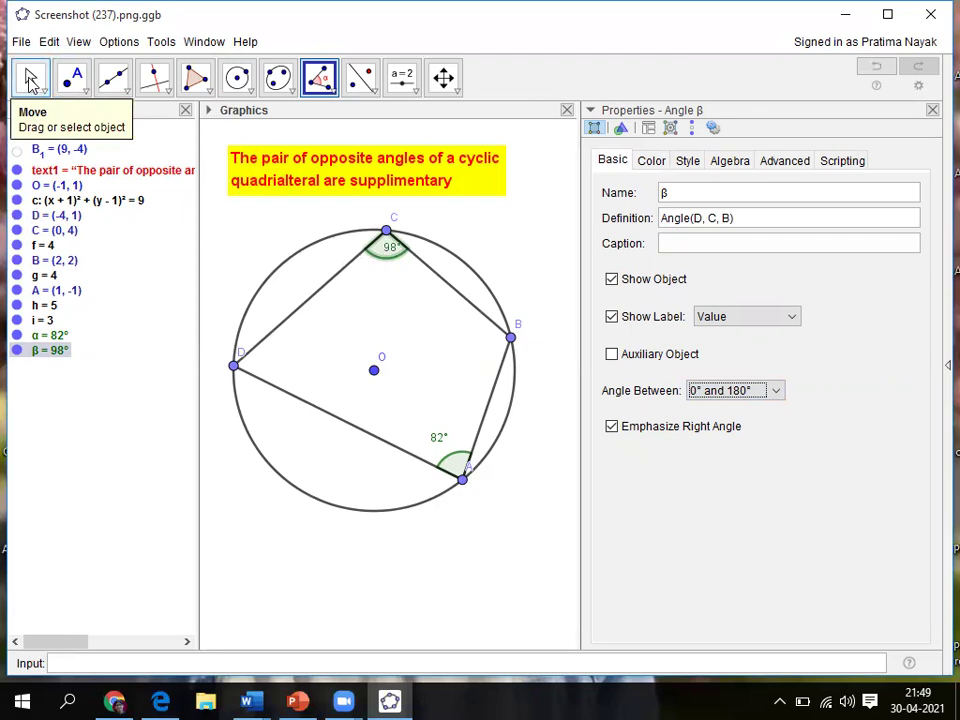
Step: Move the 98° label below vertex C and close the settings panel
{"action": "left_click", "coordinate": [30, 80]}
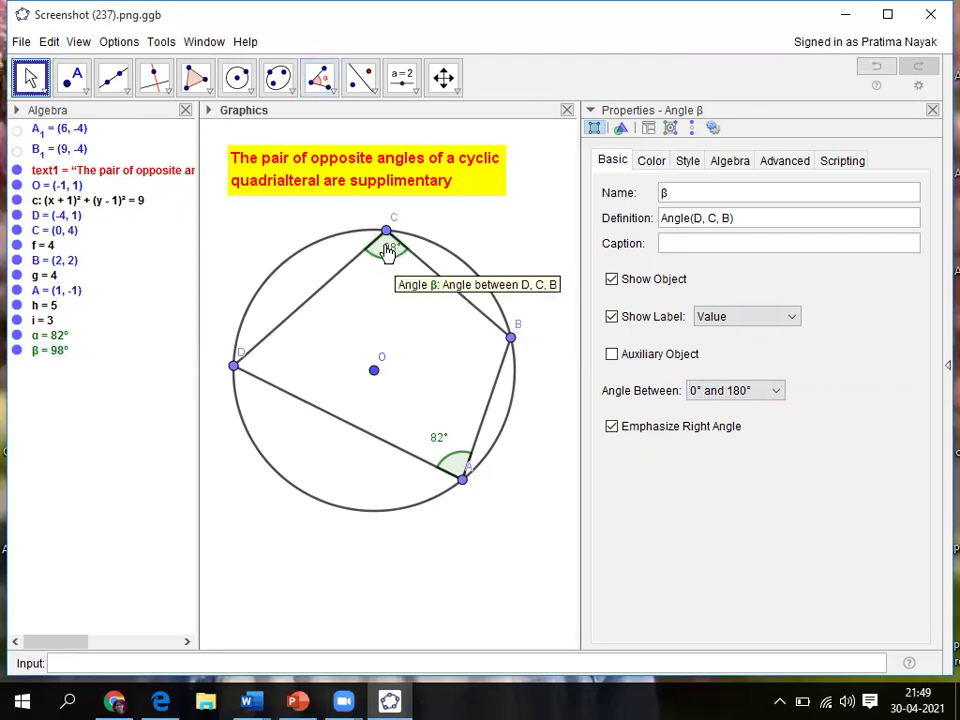
{"action": "left_click_drag", "start_coordinate": [389, 254], "coordinate": [388, 283]}
{"action": "left_click", "coordinate": [381, 279]}
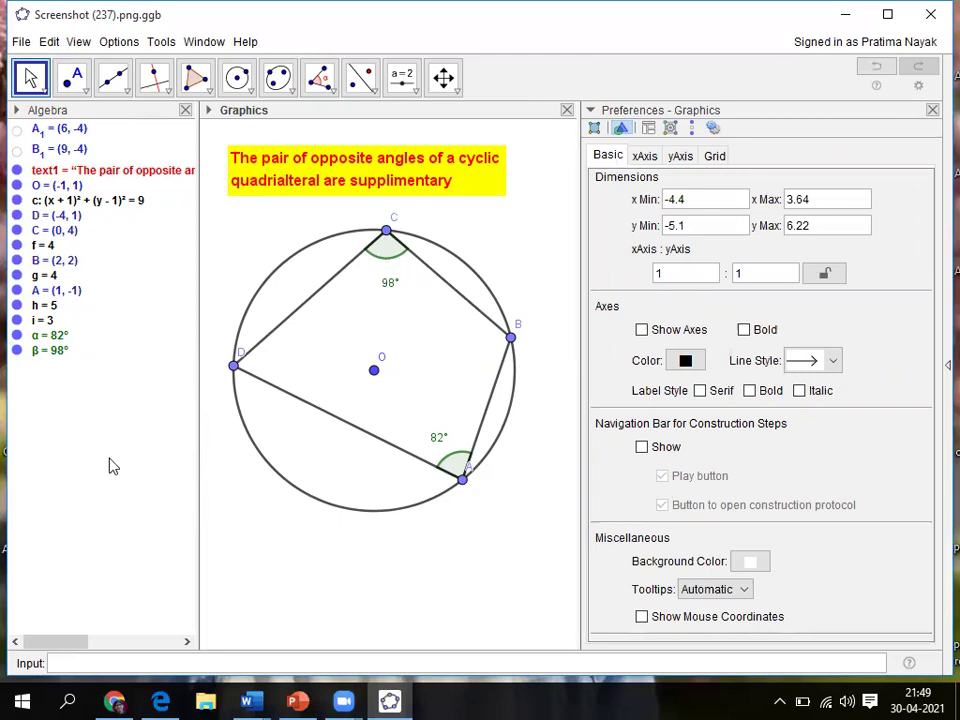
{"action": "left_click", "coordinate": [932, 110]}
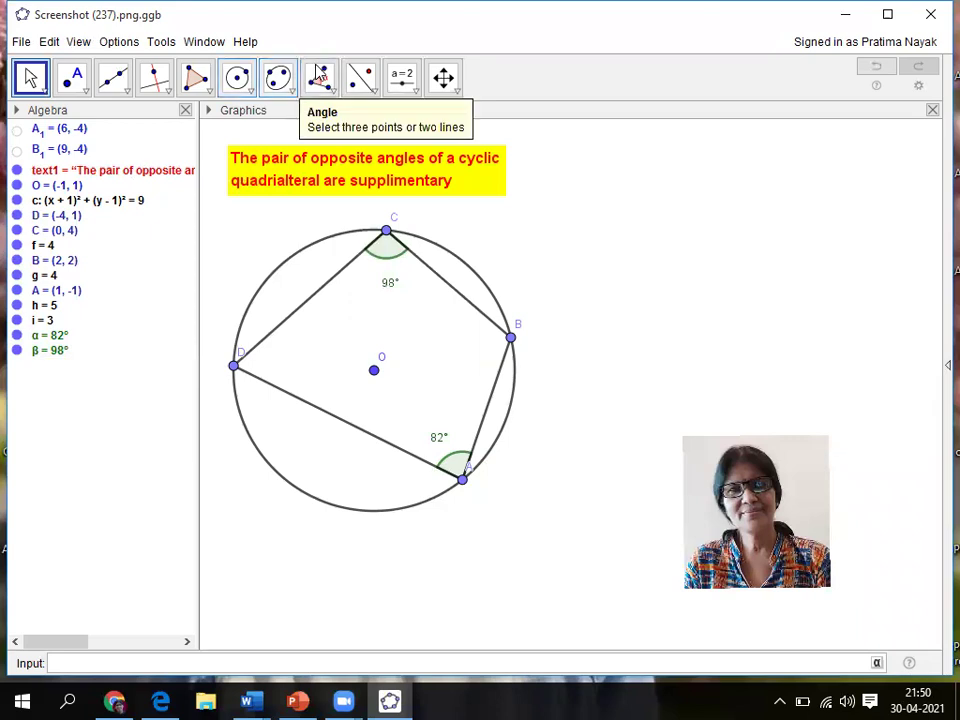
Step: Measure the 112° angle γ at B between segments CB and BA
{"action": "left_click", "coordinate": [335, 93]}
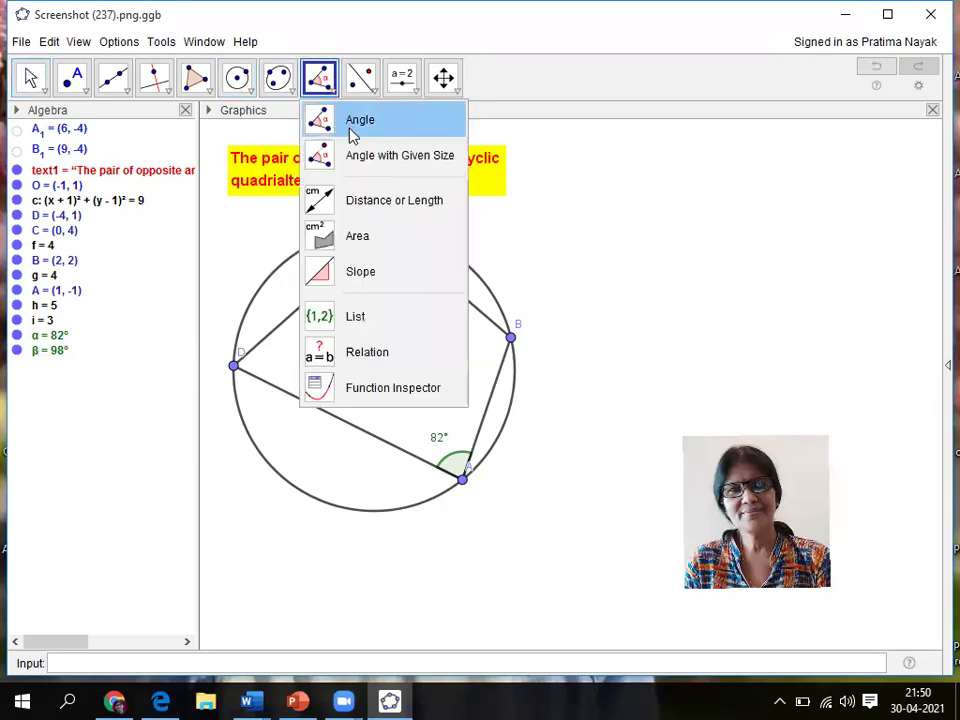
{"action": "left_click", "coordinate": [349, 128]}
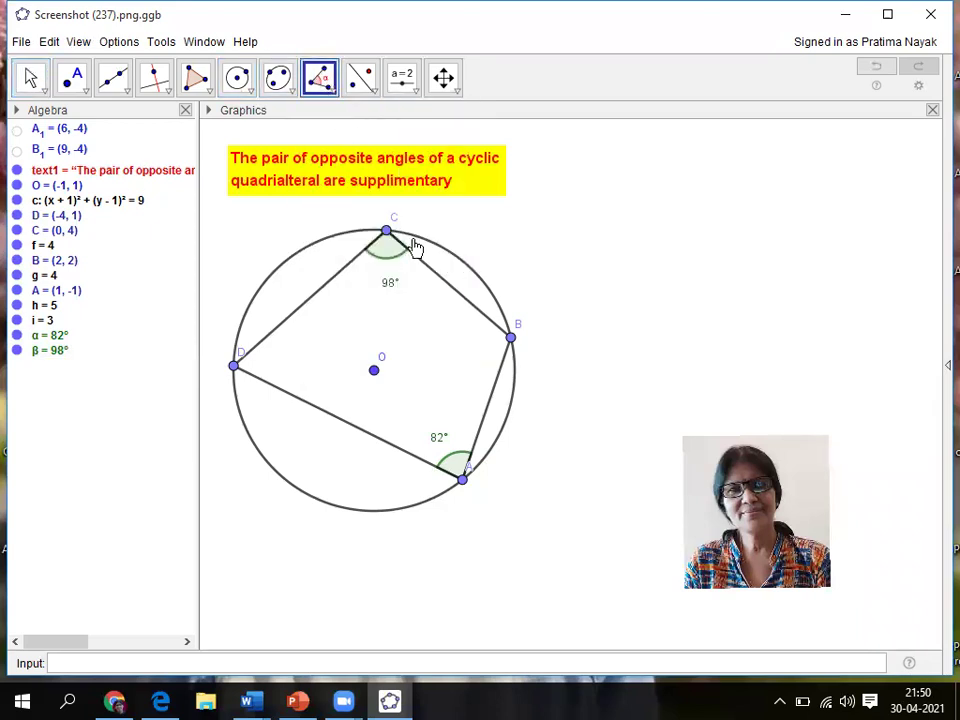
{"action": "left_click", "coordinate": [468, 301]}
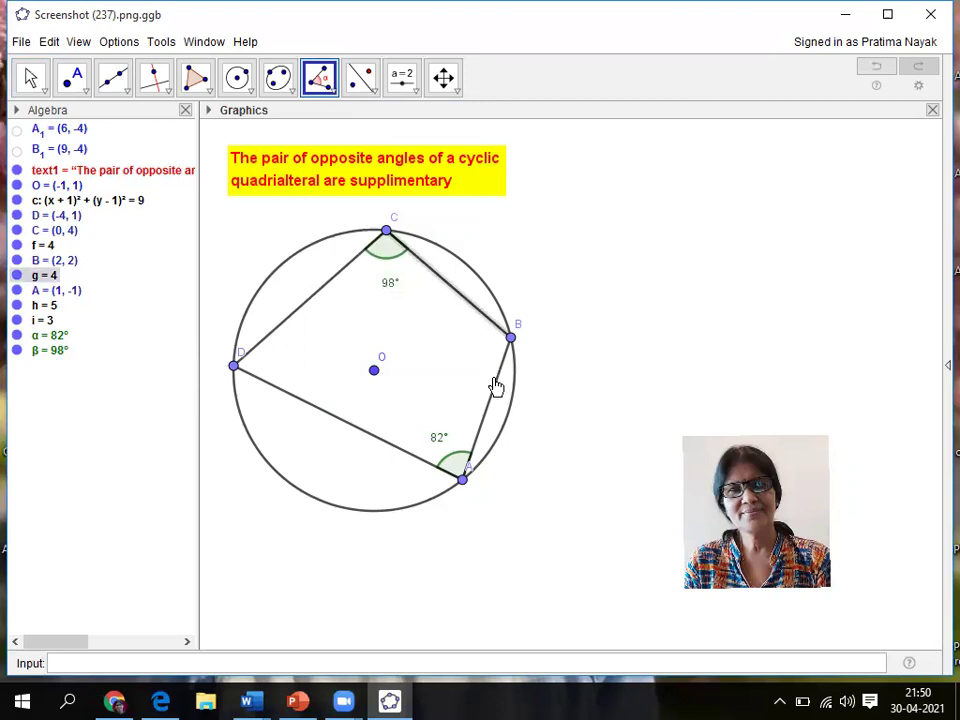
{"action": "left_click", "coordinate": [494, 380]}
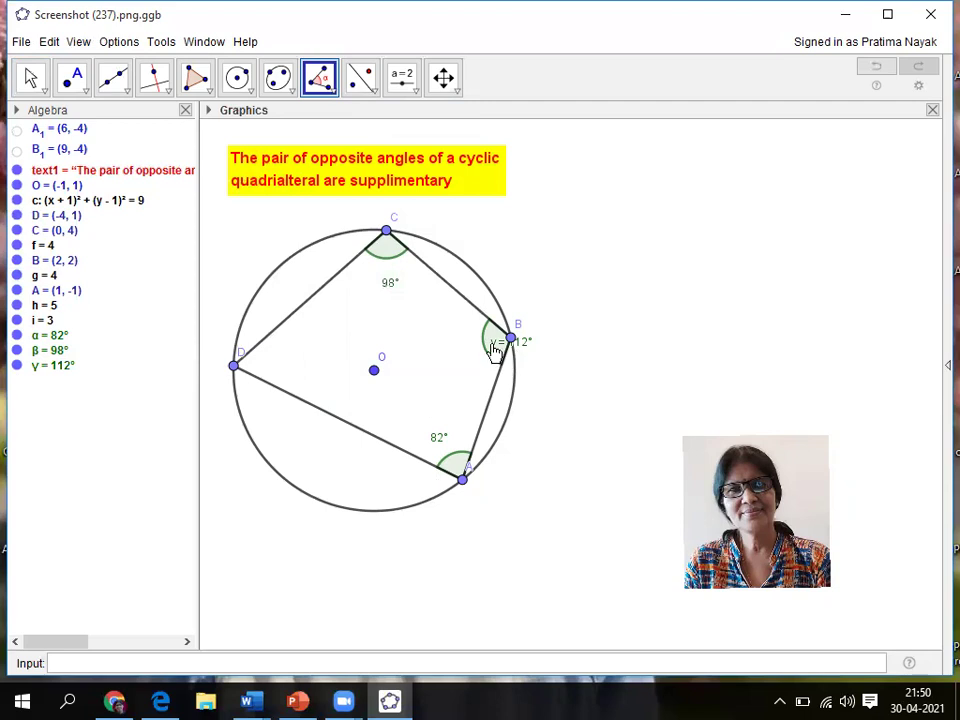
Step: Limit γ to 0°–180° with a value-only label, placed inside the quadrilateral
{"action": "right_click", "coordinate": [493, 350]}
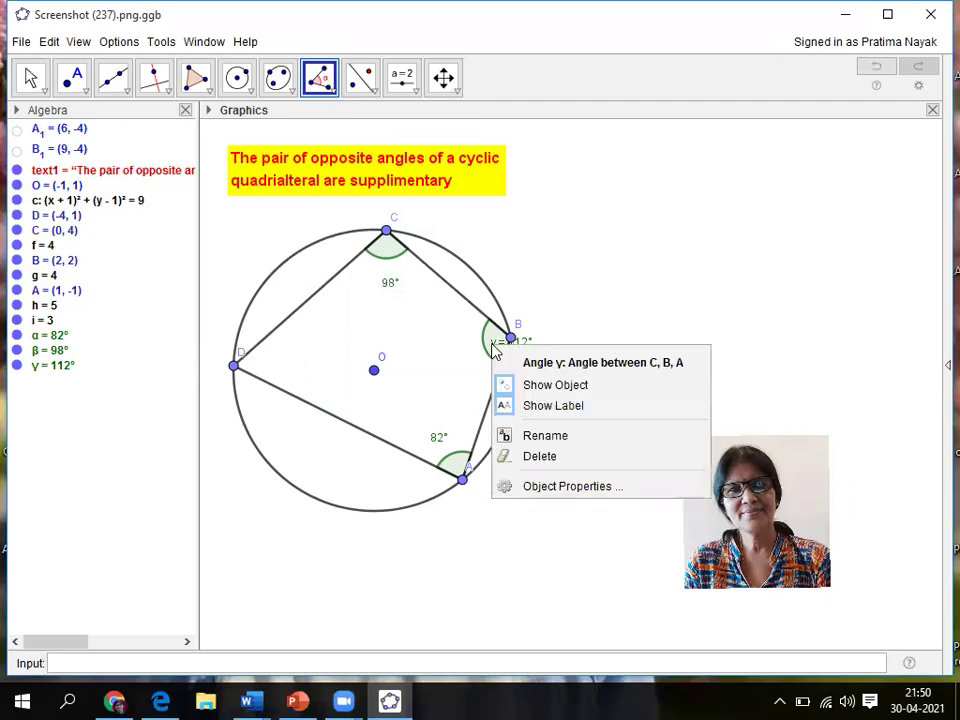
{"action": "left_click", "coordinate": [532, 487]}
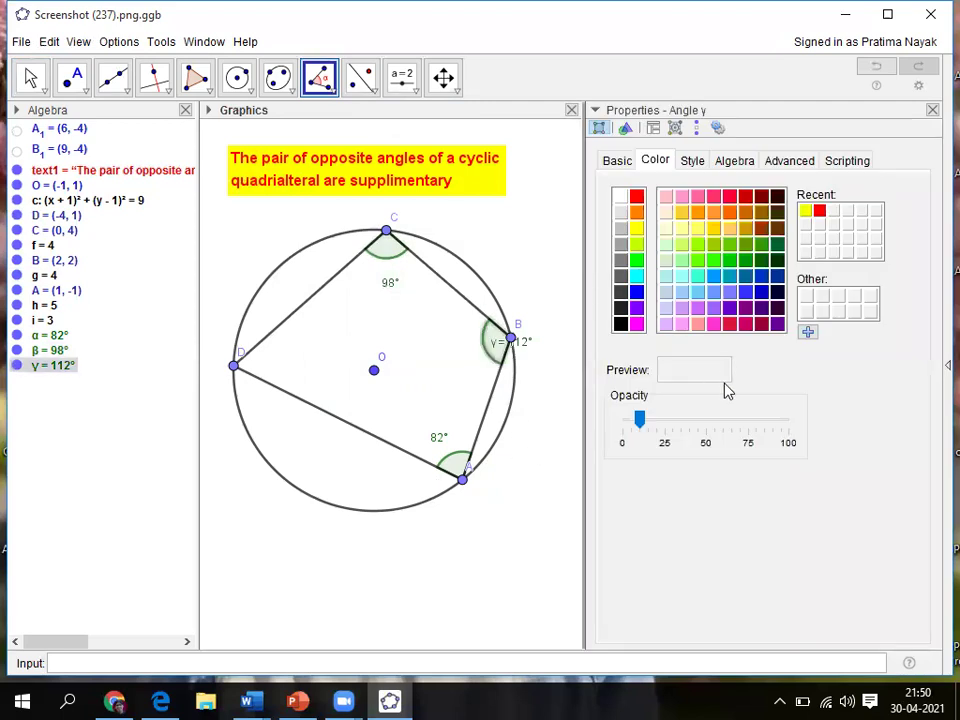
{"action": "left_click", "coordinate": [616, 160]}
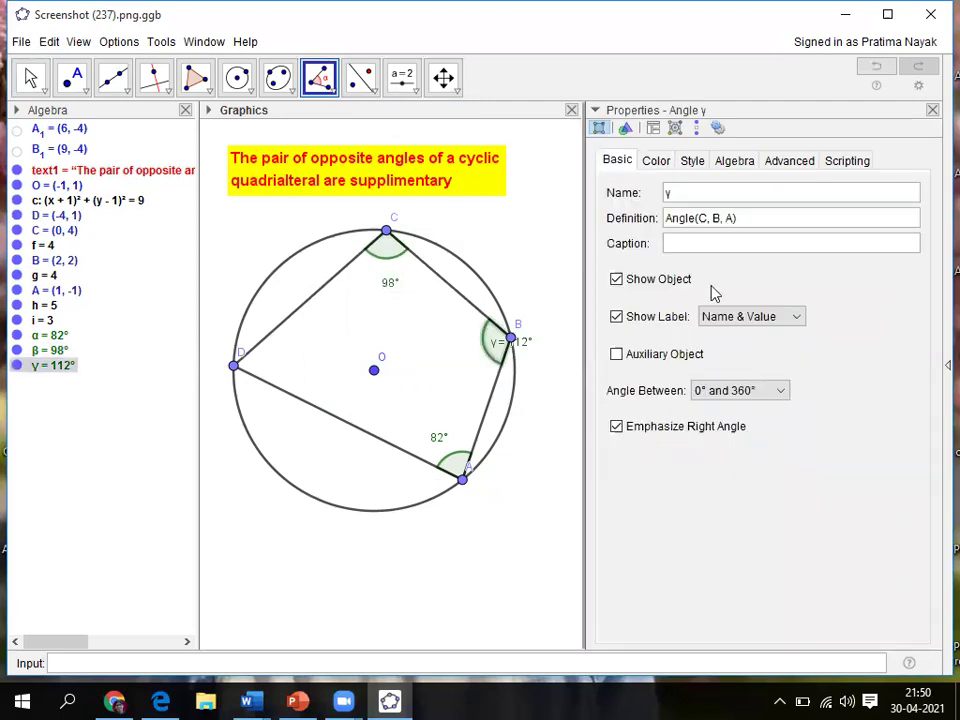
{"action": "left_click", "coordinate": [782, 394]}
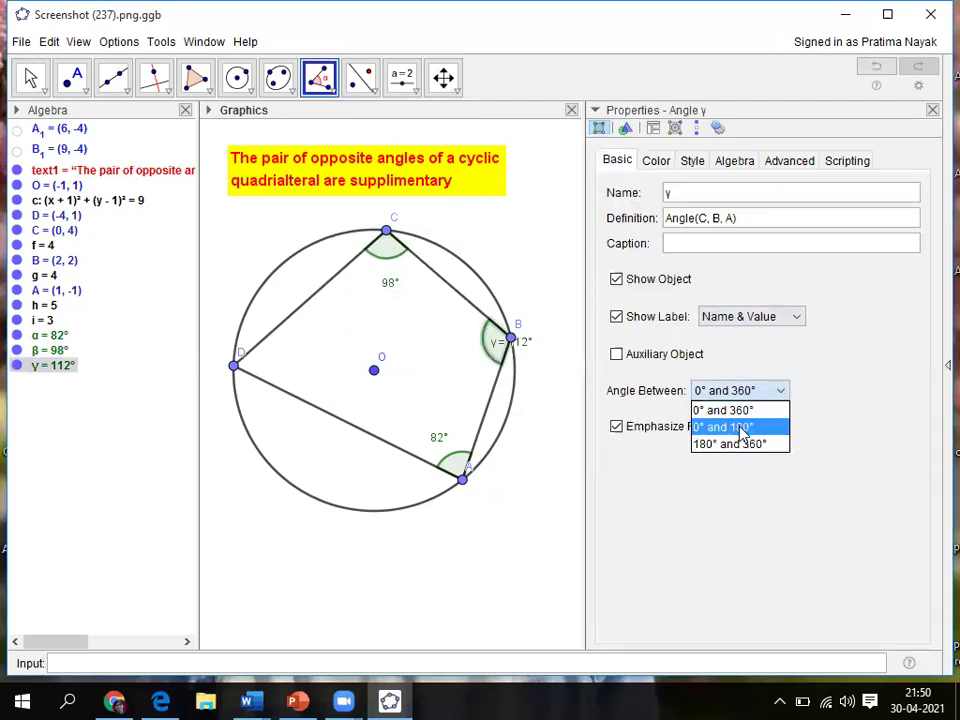
{"action": "left_click", "coordinate": [740, 427]}
{"action": "left_click", "coordinate": [797, 322]}
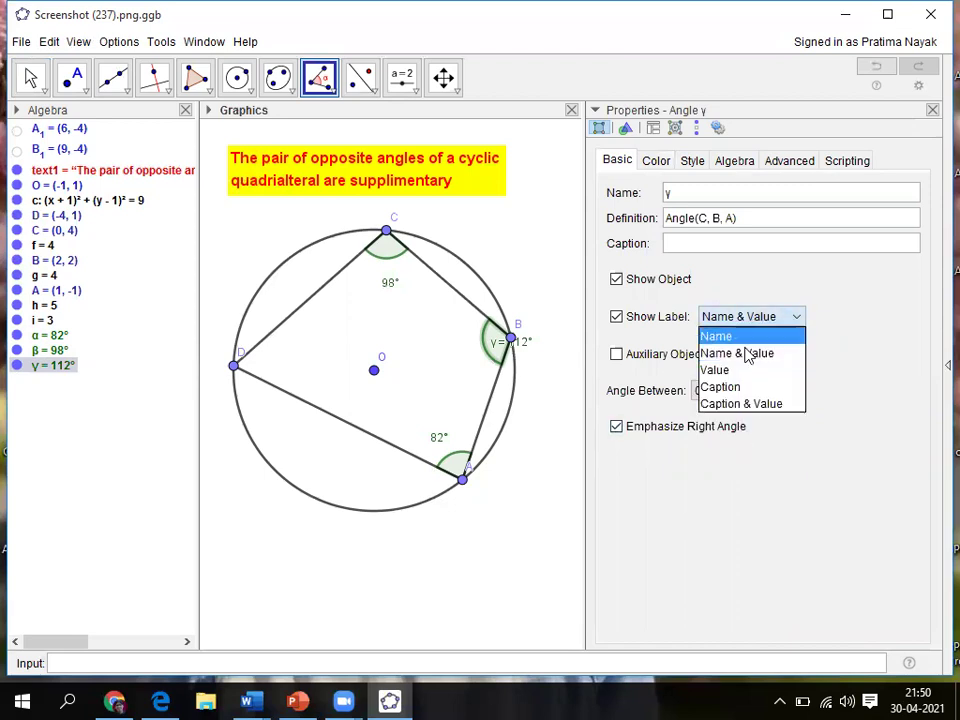
{"action": "left_click", "coordinate": [719, 369]}
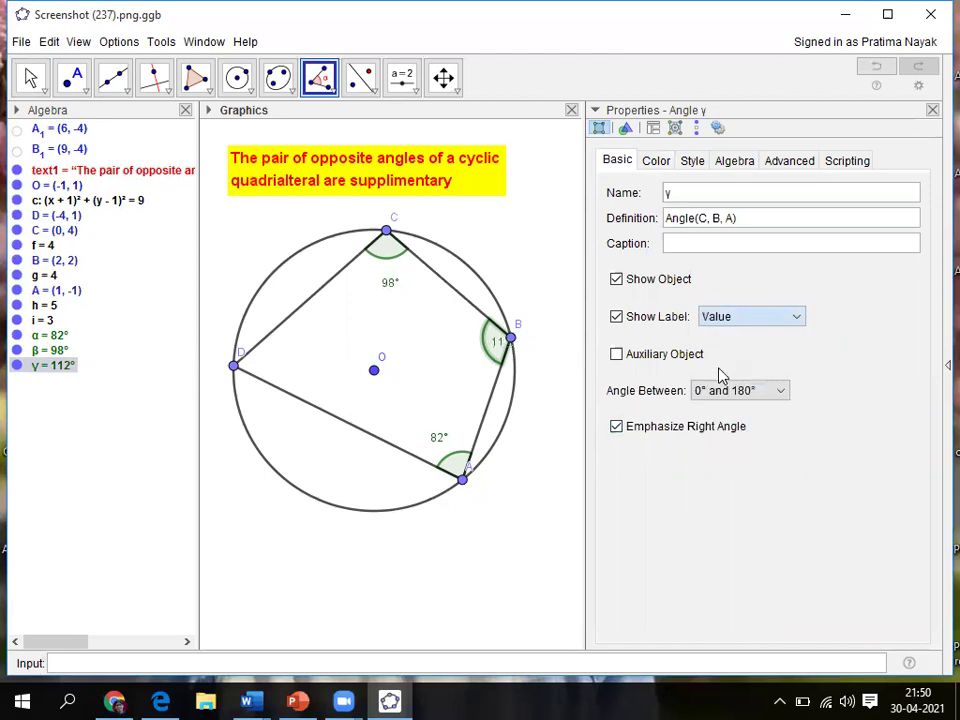
{"action": "left_click", "coordinate": [31, 77]}
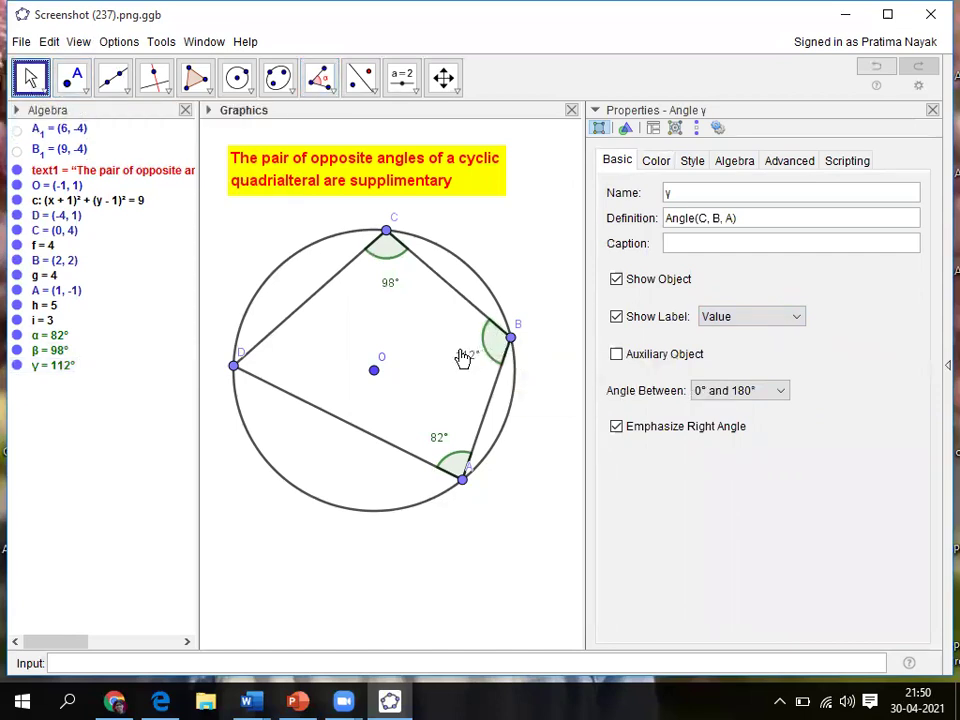
{"action": "left_click", "coordinate": [460, 349]}
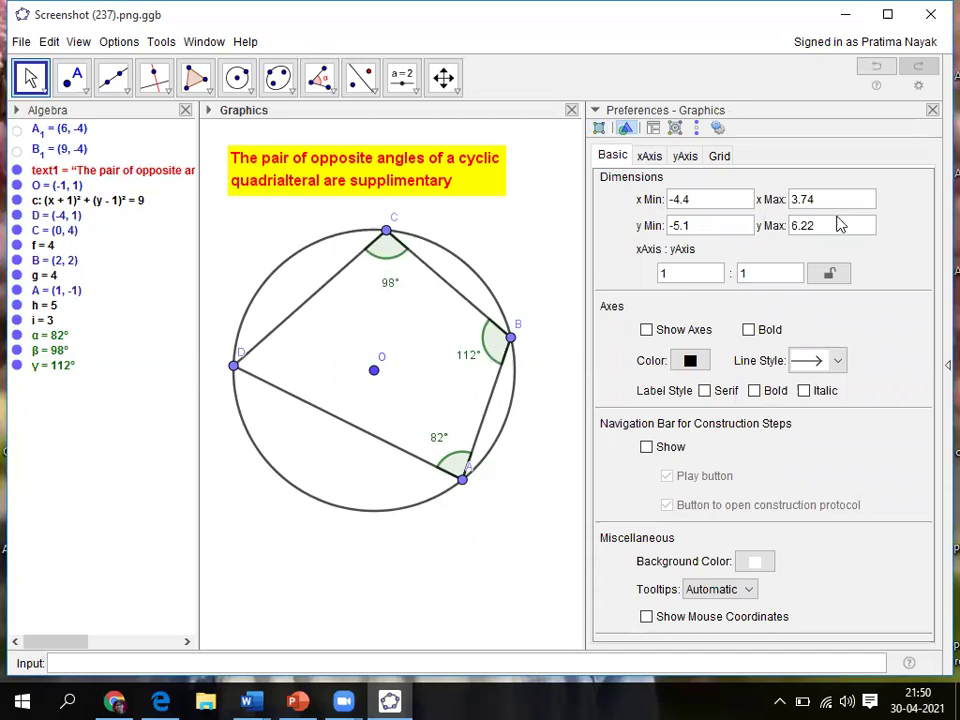
{"action": "left_click", "coordinate": [932, 111]}
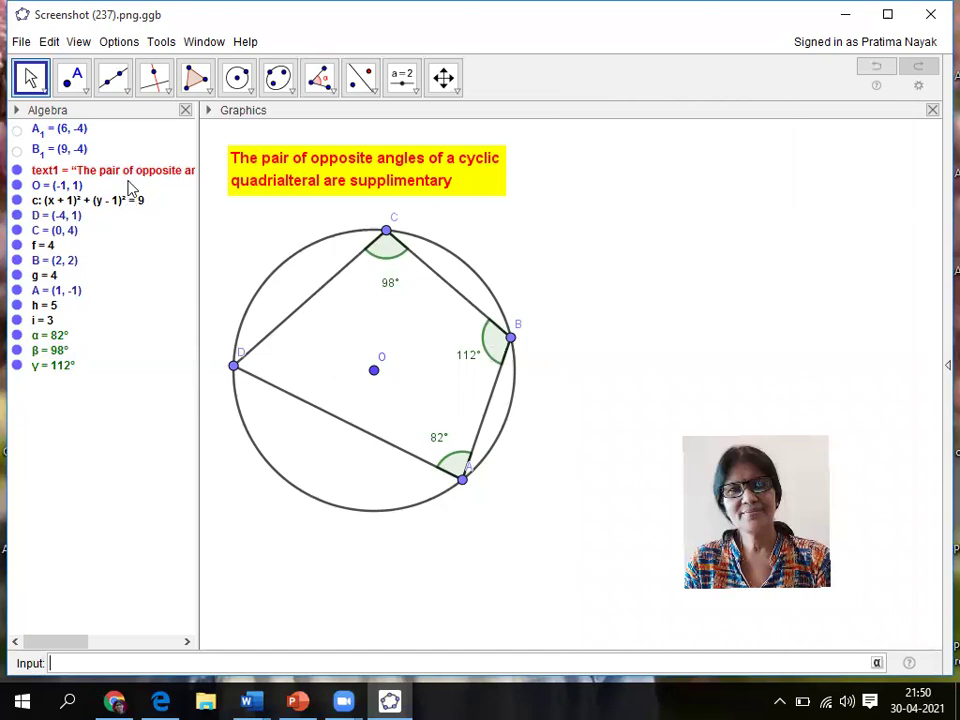
Step: Measure angle δ at D between segments DC and DA
{"action": "left_click", "coordinate": [330, 92]}
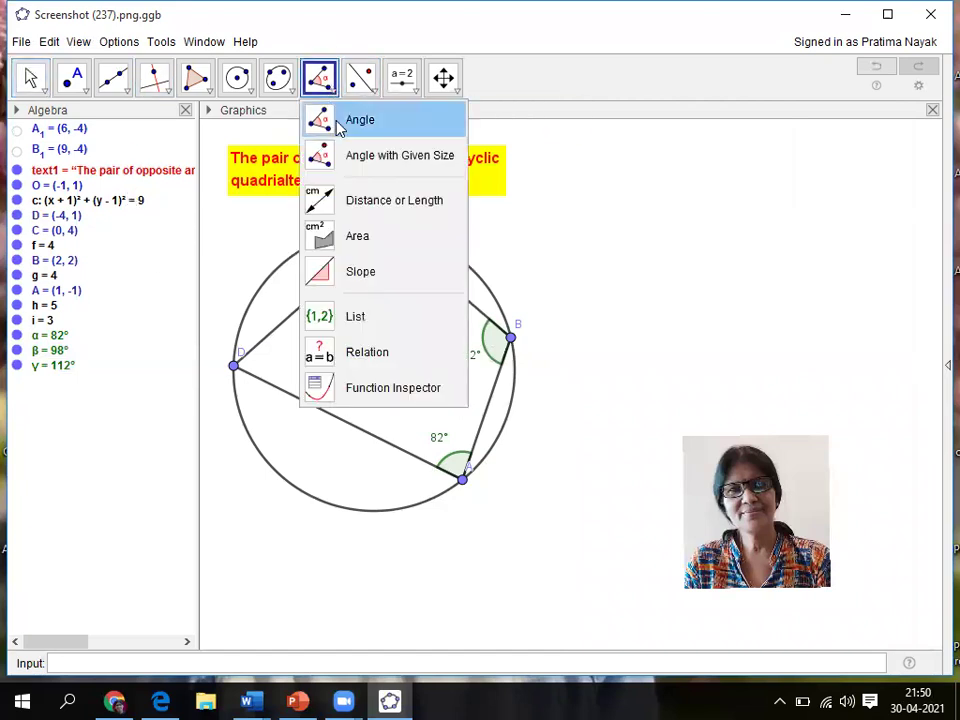
{"action": "left_click", "coordinate": [340, 121]}
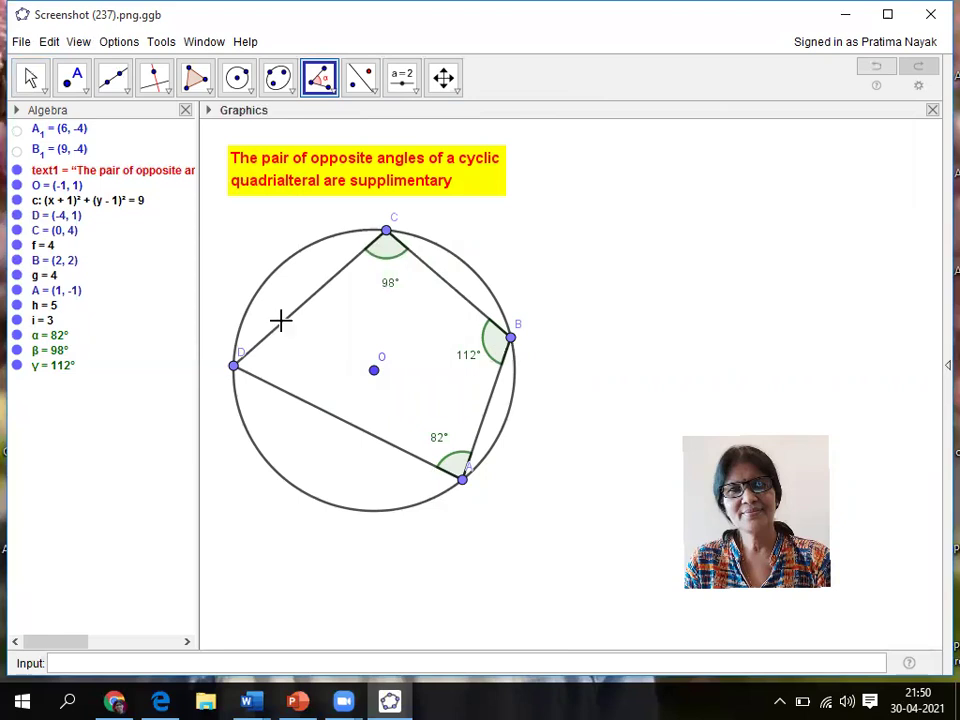
{"action": "left_click", "coordinate": [281, 321]}
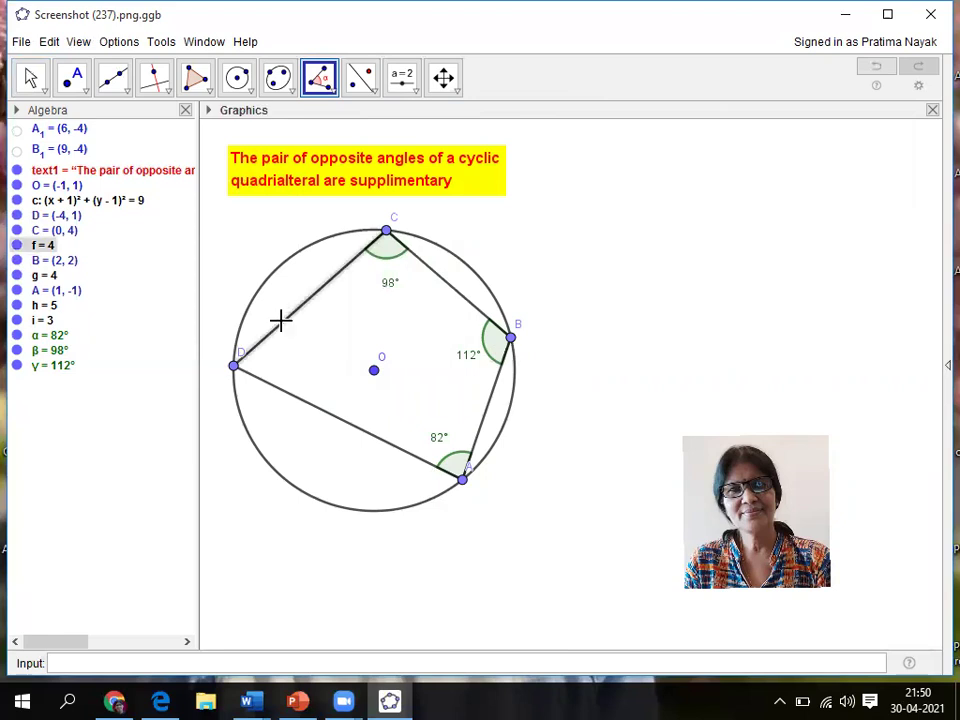
{"action": "left_click", "coordinate": [299, 399]}
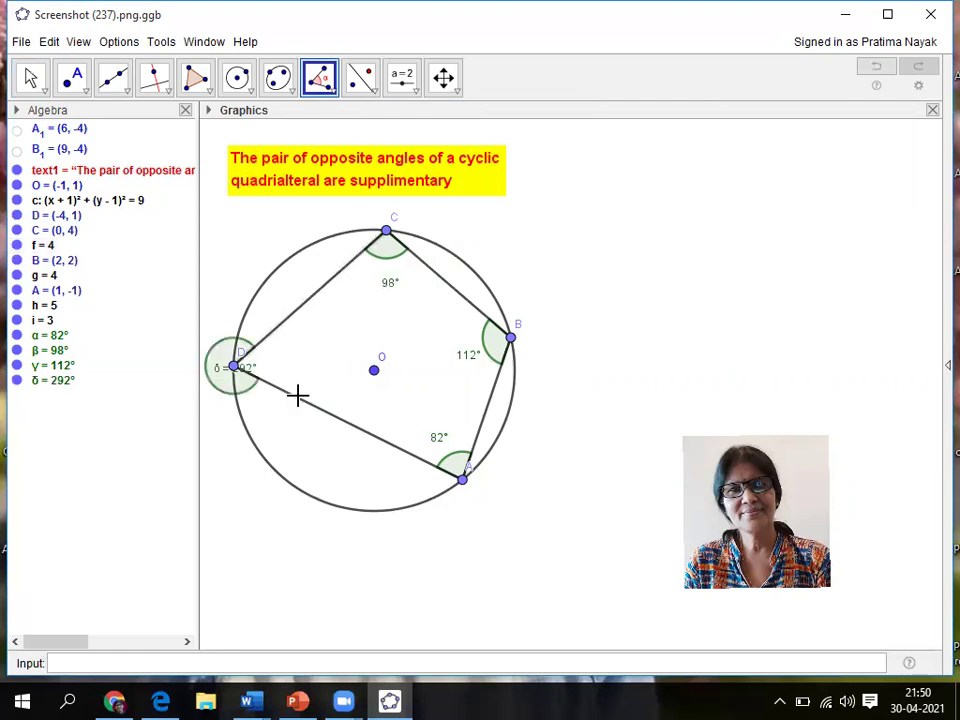
Step: Limit δ to 0°–180° showing only 68°, and move its label clear of D
{"action": "right_click", "coordinate": [218, 370]}
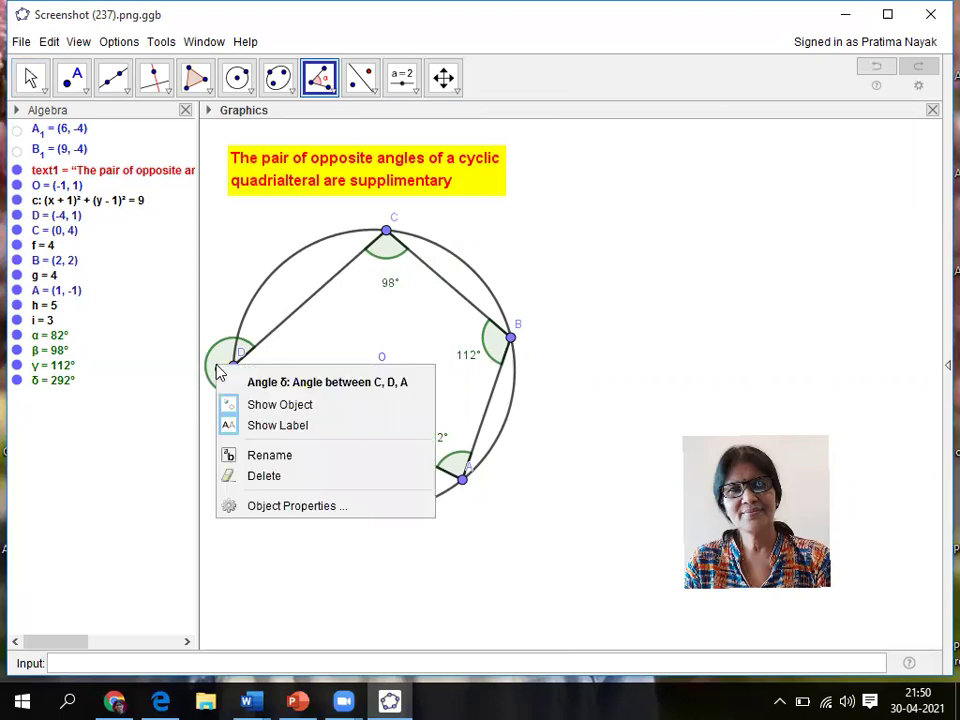
{"action": "left_click", "coordinate": [279, 508]}
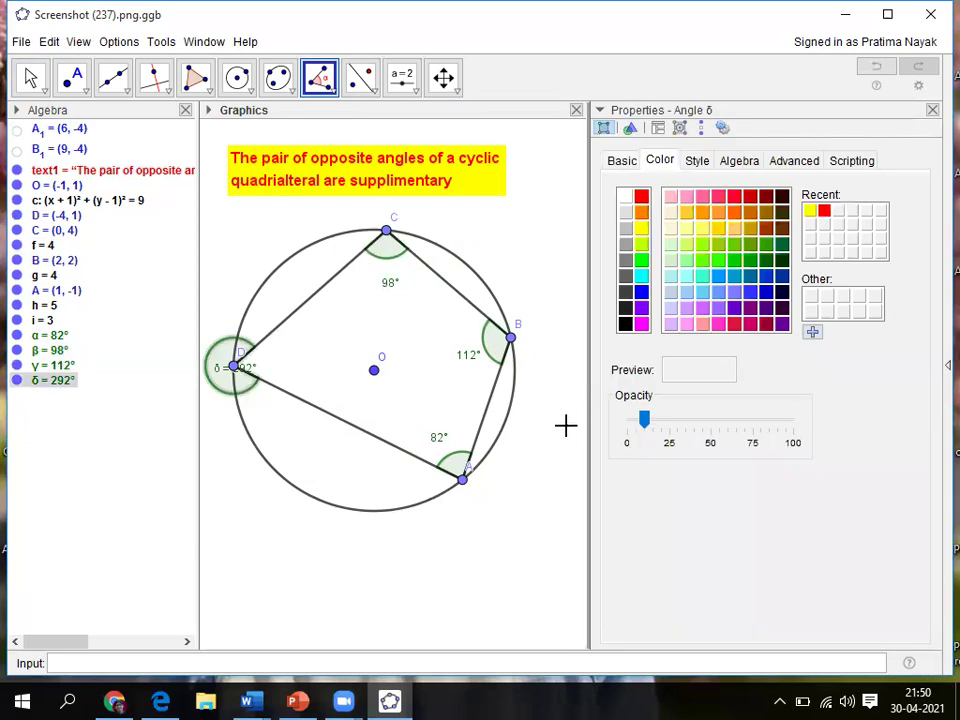
{"action": "left_click", "coordinate": [626, 162]}
{"action": "left_click", "coordinate": [786, 392]}
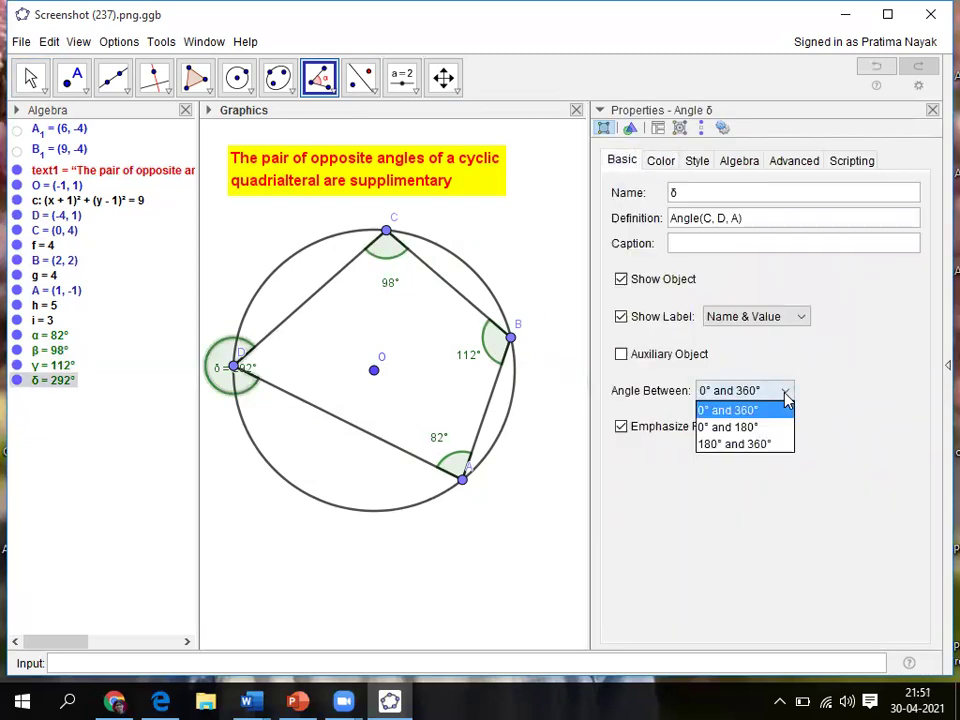
{"action": "left_click", "coordinate": [740, 428]}
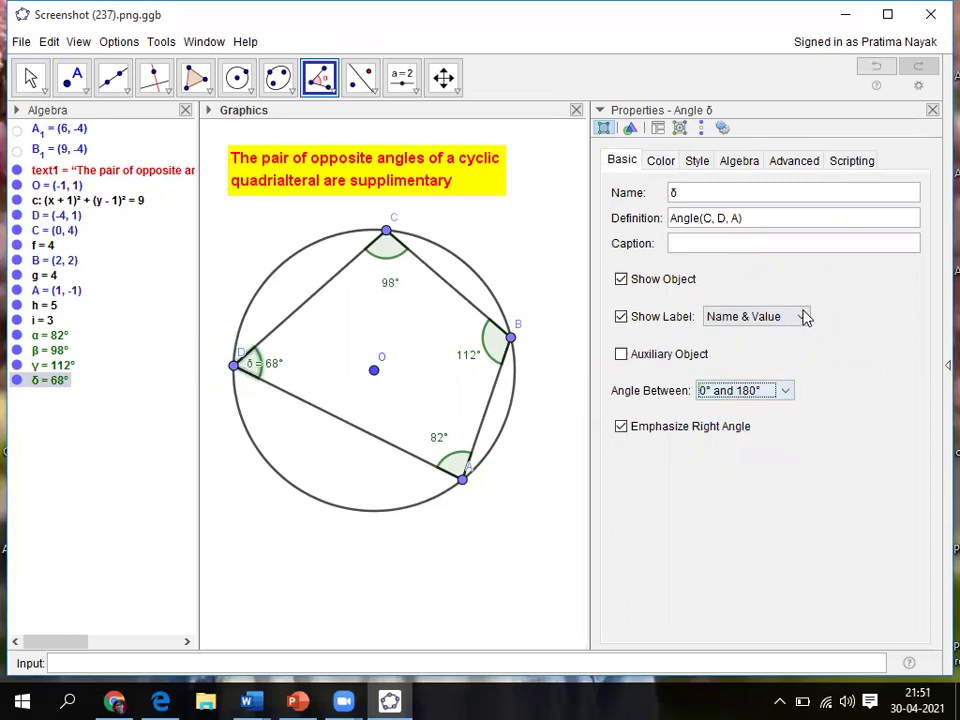
{"action": "left_click", "coordinate": [801, 317]}
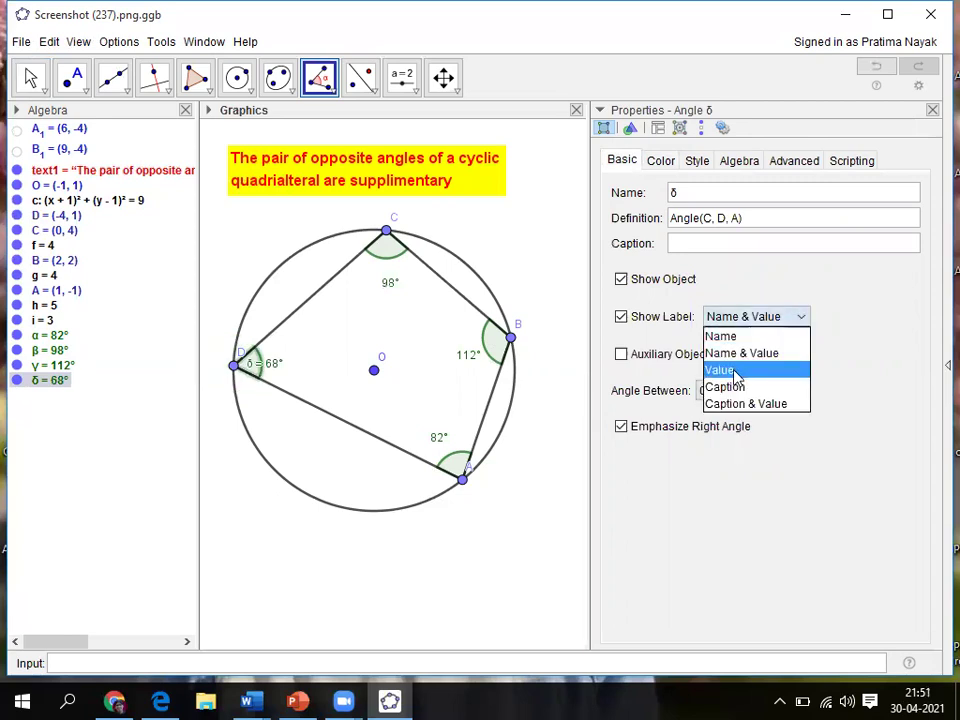
{"action": "left_click", "coordinate": [734, 371]}
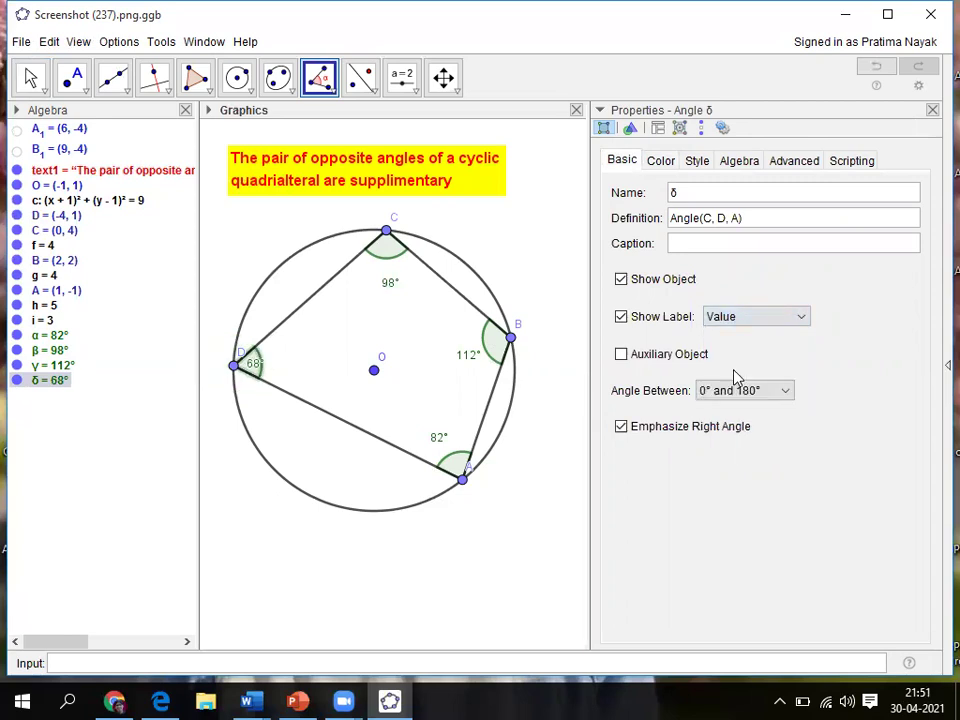
{"action": "left_click", "coordinate": [932, 110]}
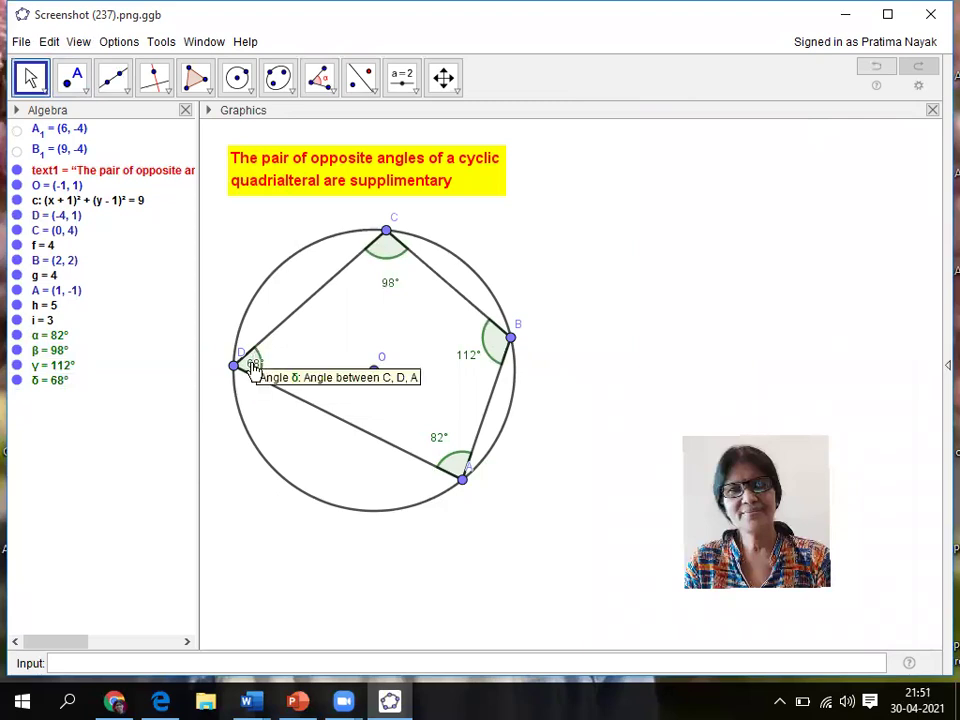
{"action": "left_click_drag", "start_coordinate": [252, 368], "coordinate": [279, 365]}
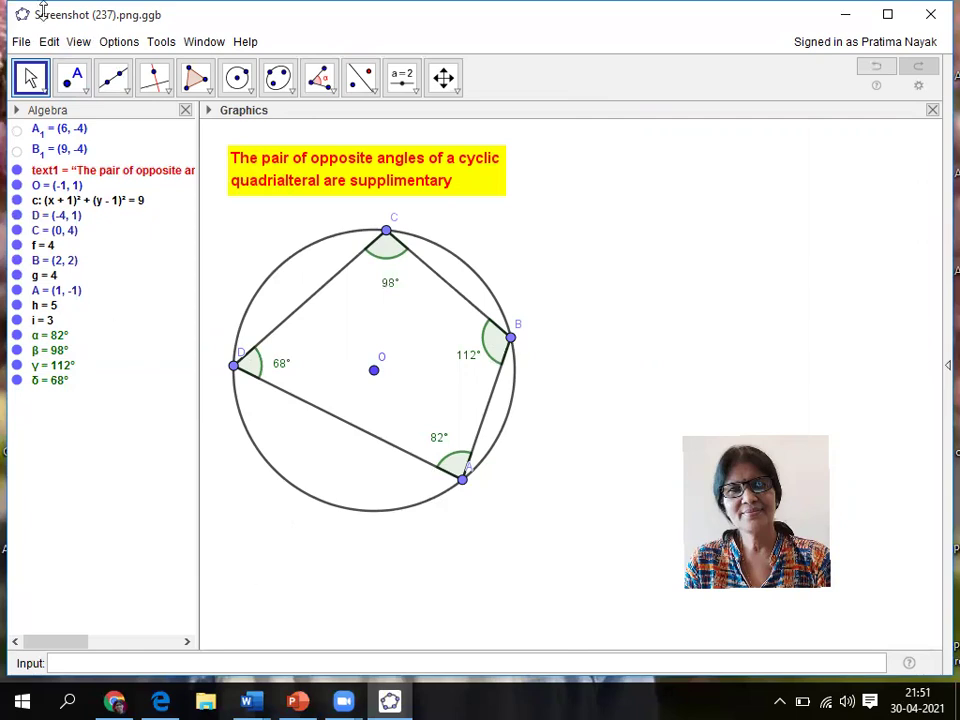
Step: Save the construction as 'sum of opposite angles.ggb' on the Desktop
{"action": "left_click", "coordinate": [21, 44]}
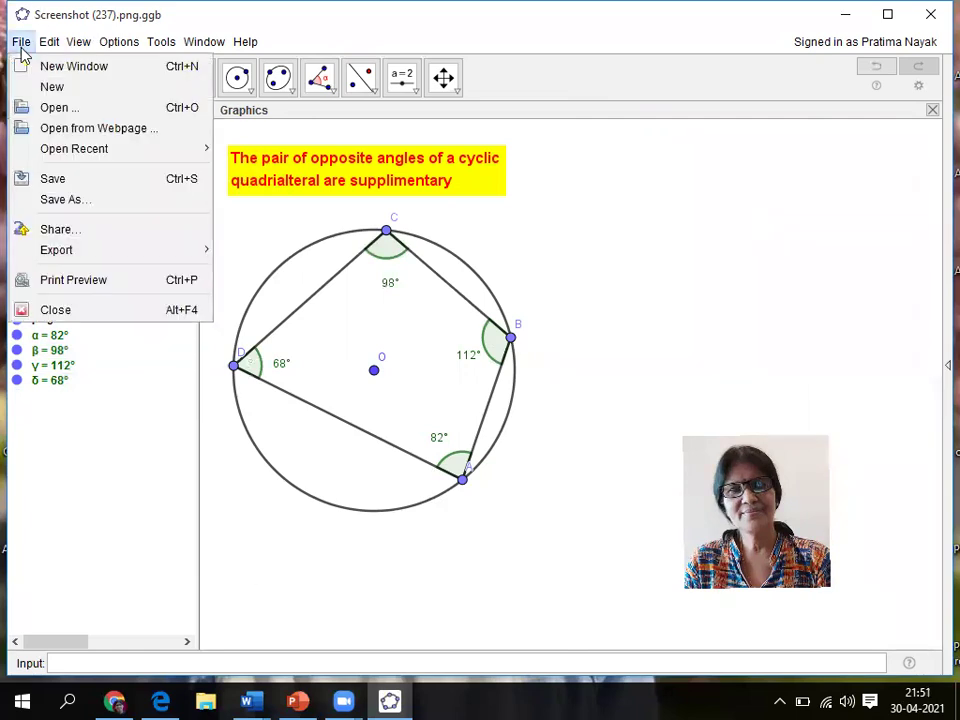
{"action": "left_click", "coordinate": [78, 203]}
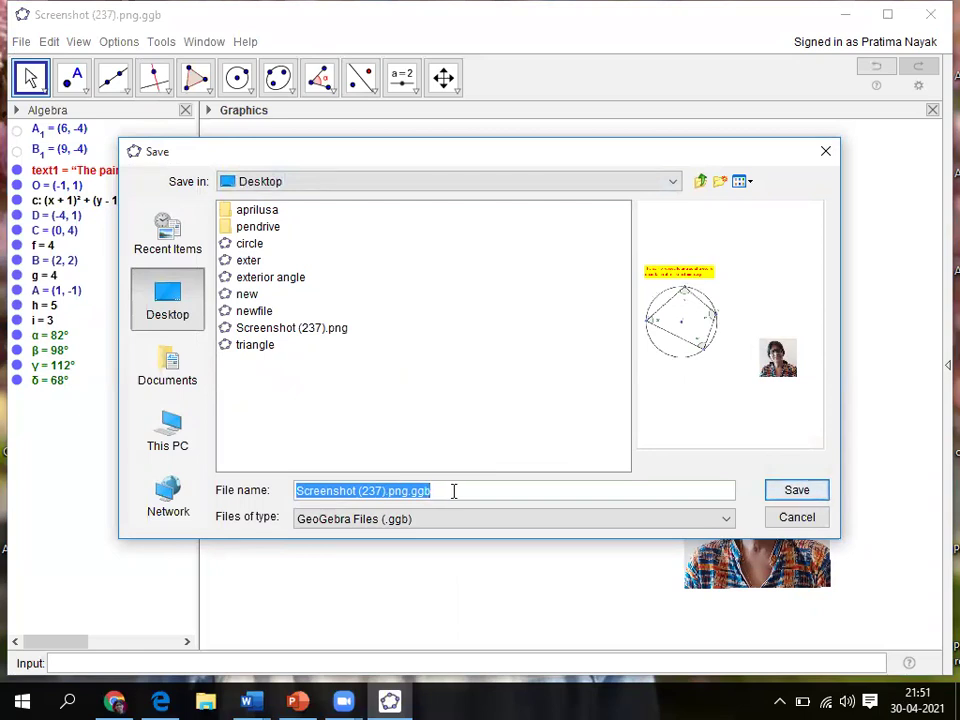
{"action": "type", "text": "sum of"}
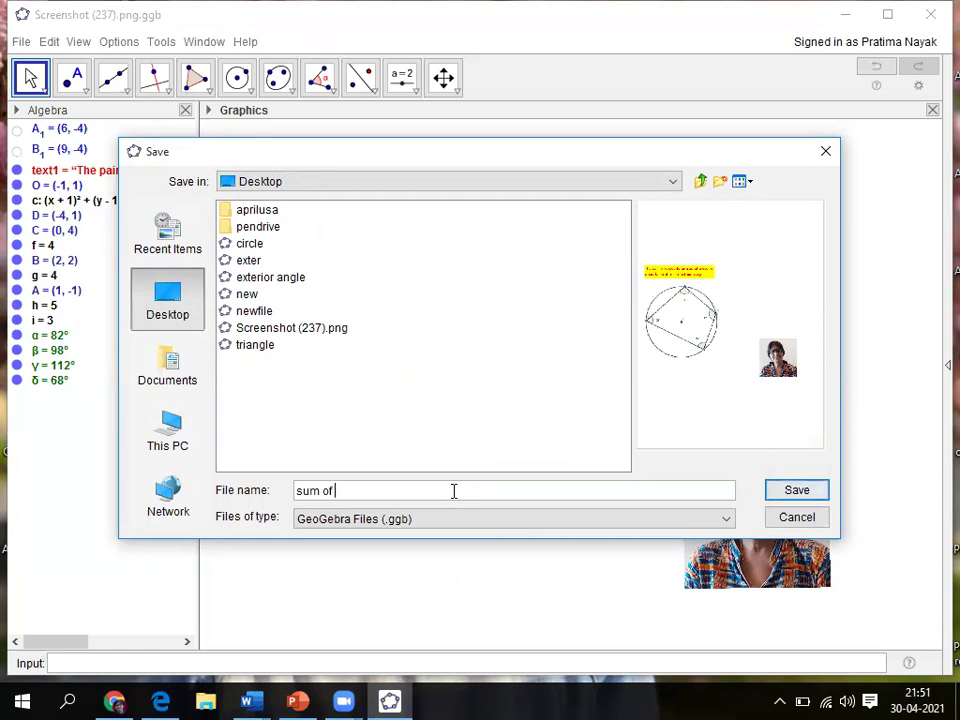
{"action": "type", "text": " opposite ang"}
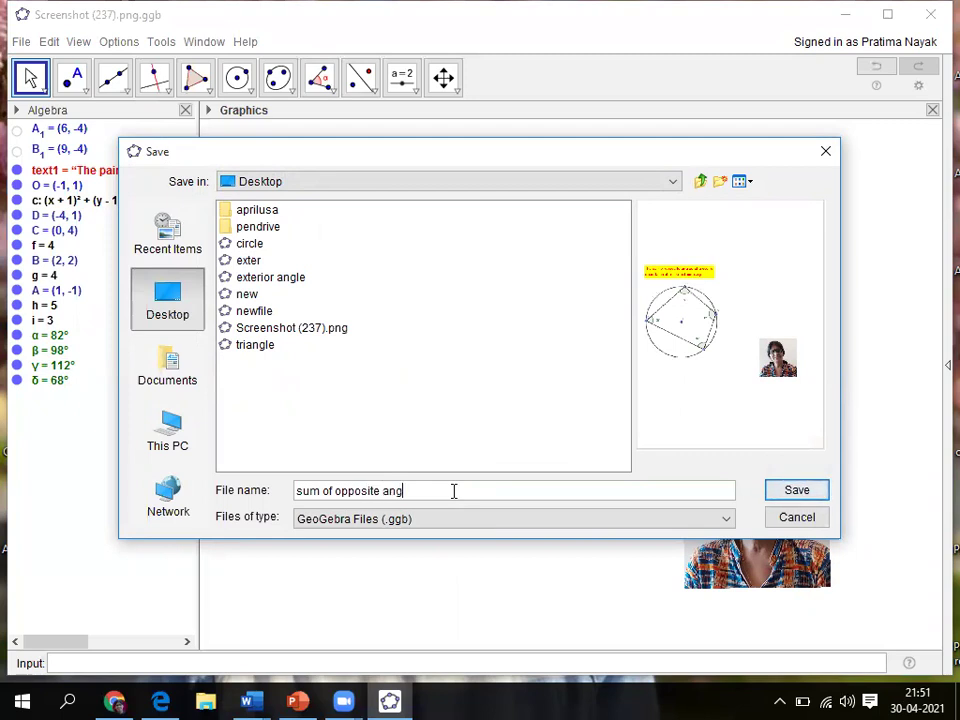
{"action": "type", "text": "les"}
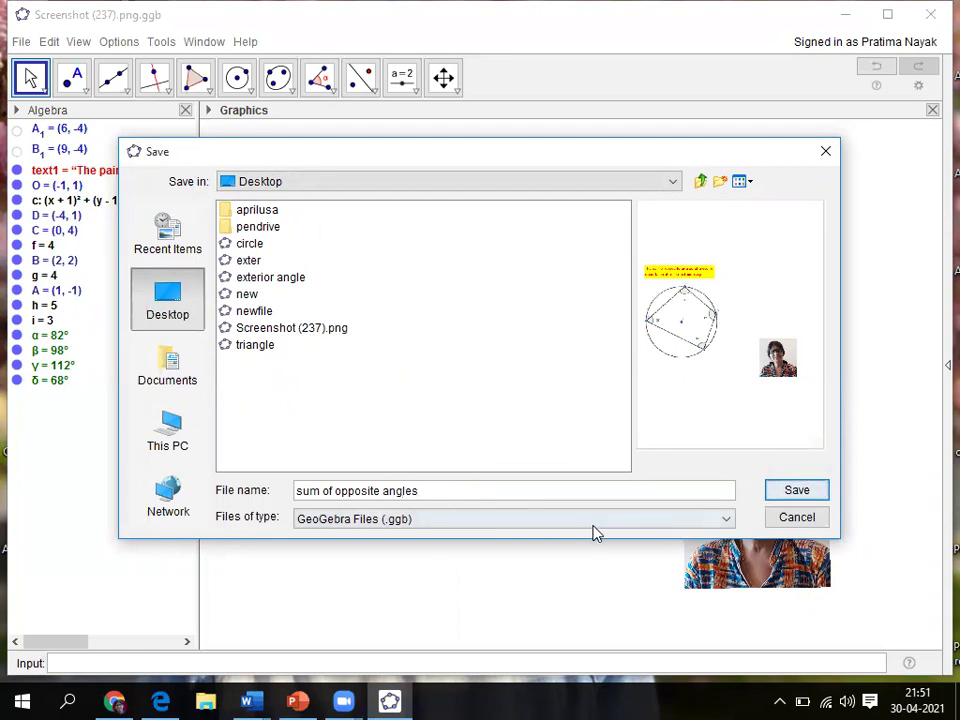
{"action": "left_click", "coordinate": [781, 488]}
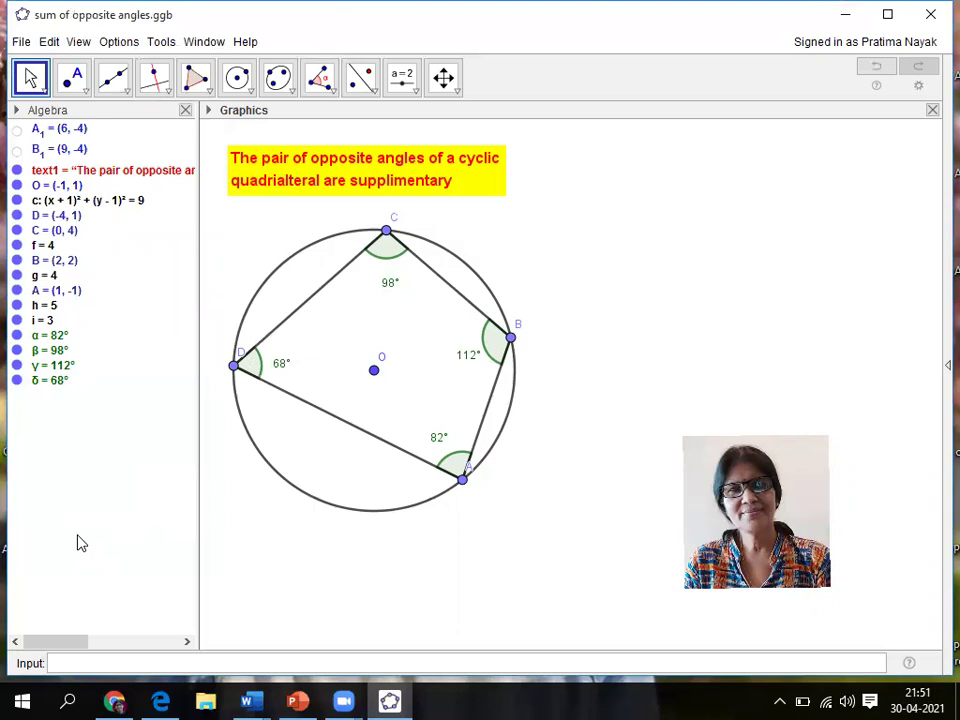
Step: Hide the Algebra view and pan the construction right toward the middle of the canvas
{"action": "left_click", "coordinate": [79, 41]}
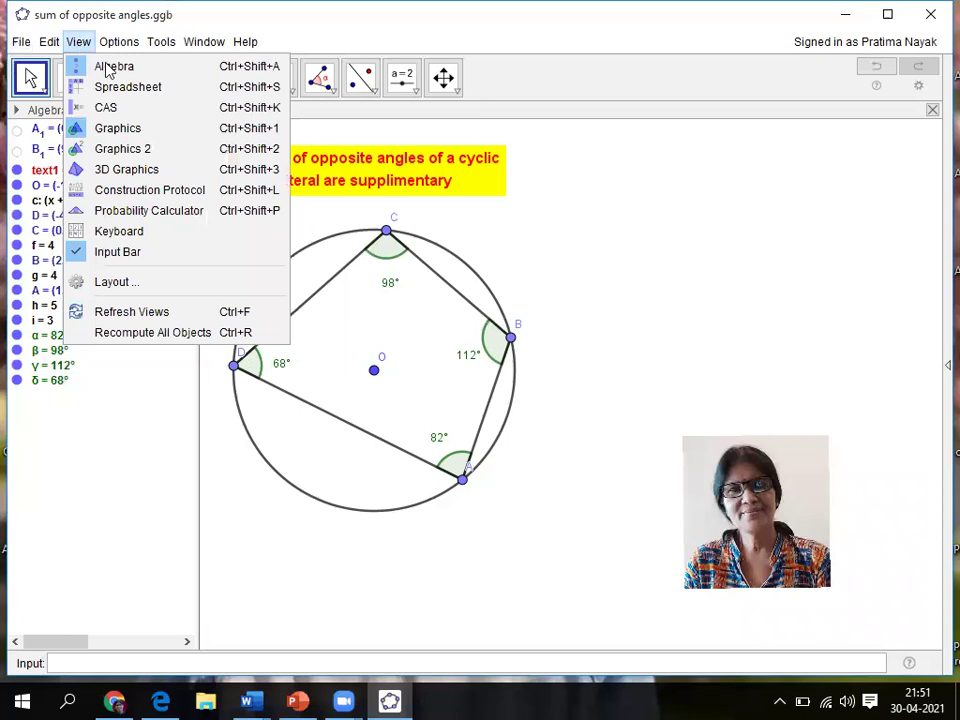
{"action": "left_click", "coordinate": [108, 67]}
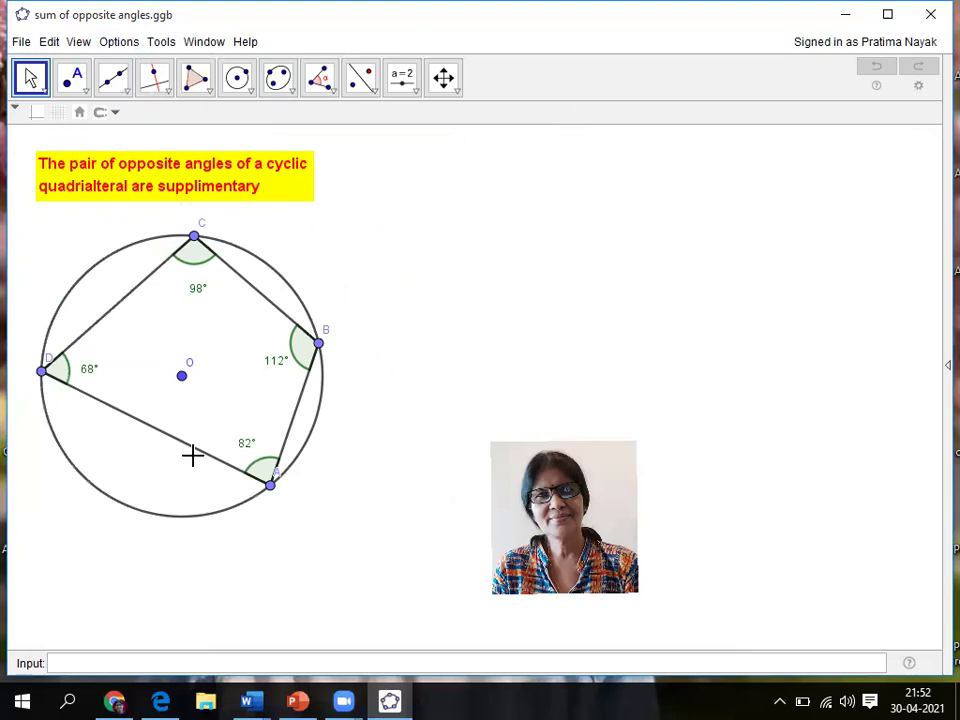
{"action": "left_click", "coordinate": [443, 80]}
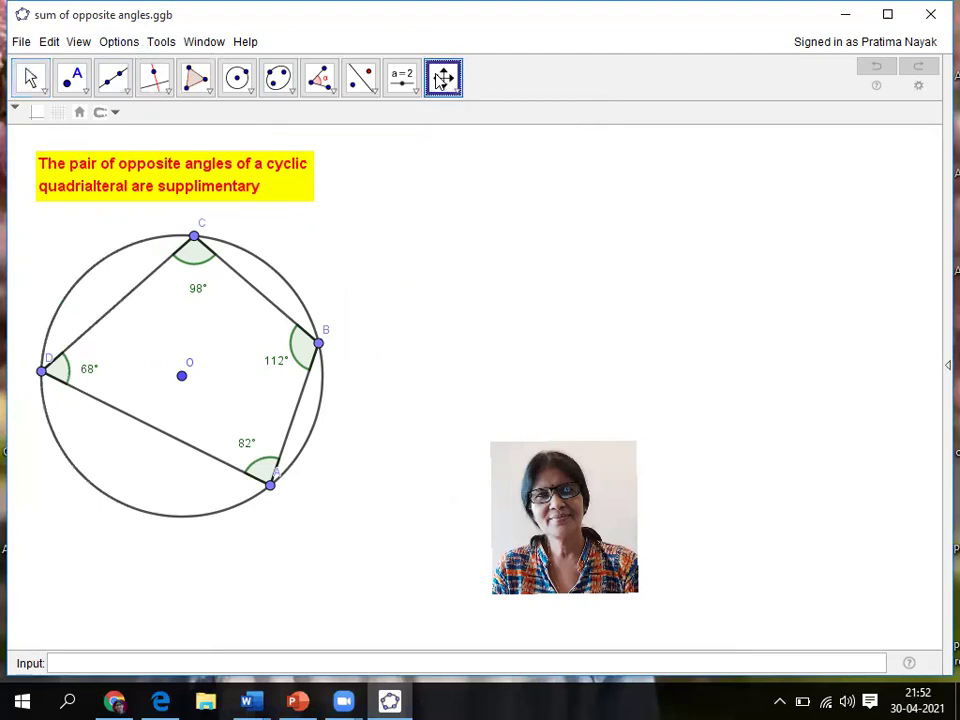
{"action": "left_click_drag", "start_coordinate": [225, 324], "coordinate": [375, 339]}
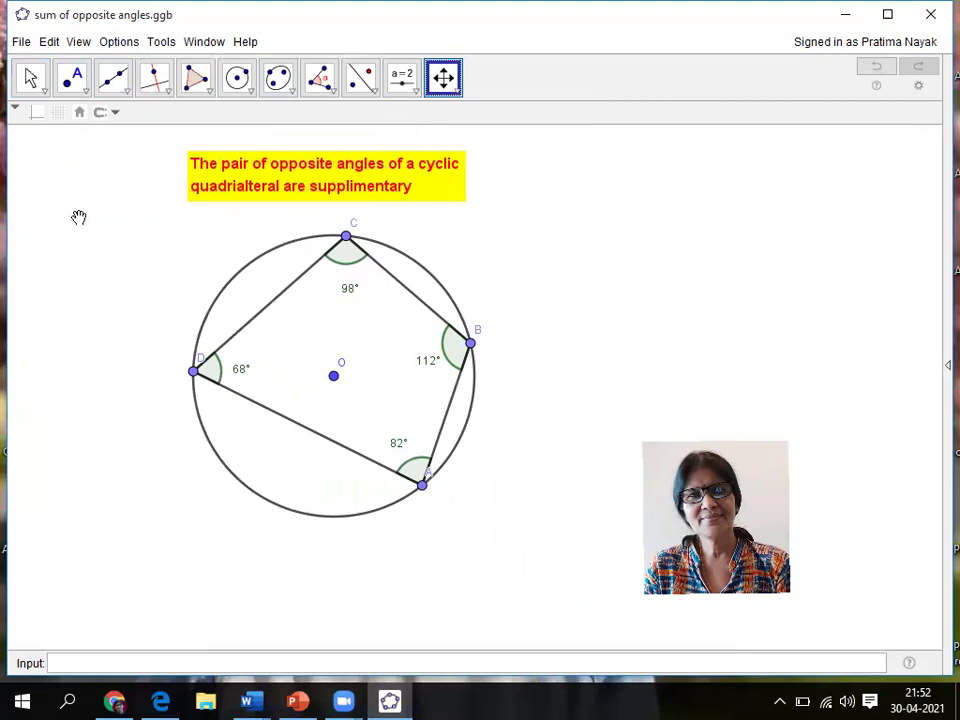
{"action": "left_click", "coordinate": [30, 82]}
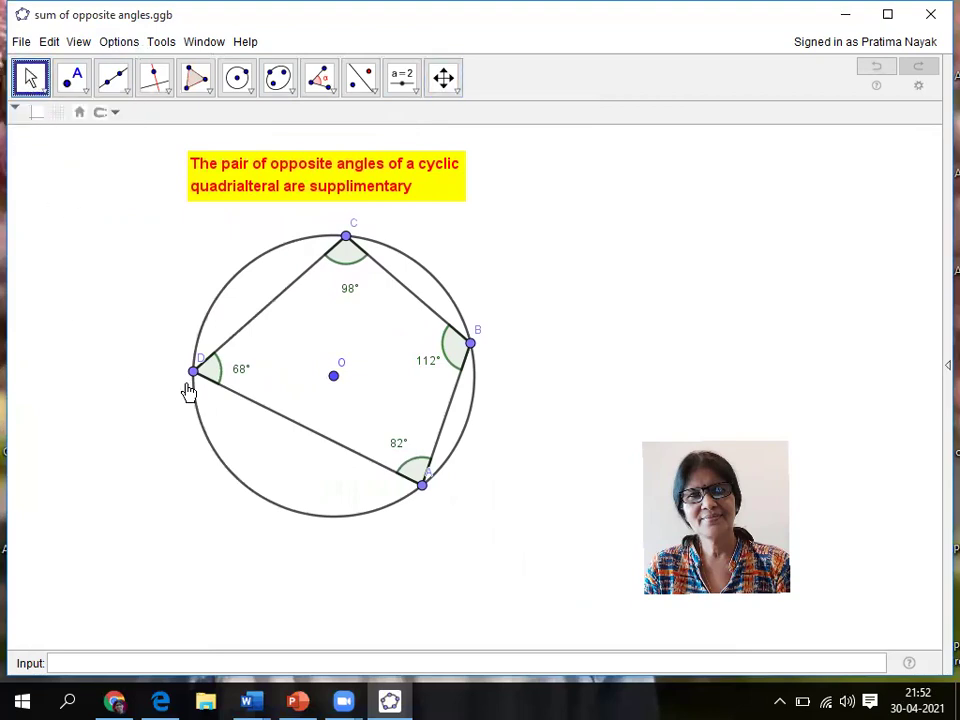
Step: Drag A, B, C, D around the circle, ending at 81°, 87°, 99°, 93°
{"action": "left_click_drag", "start_coordinate": [196, 374], "coordinate": [214, 388]}
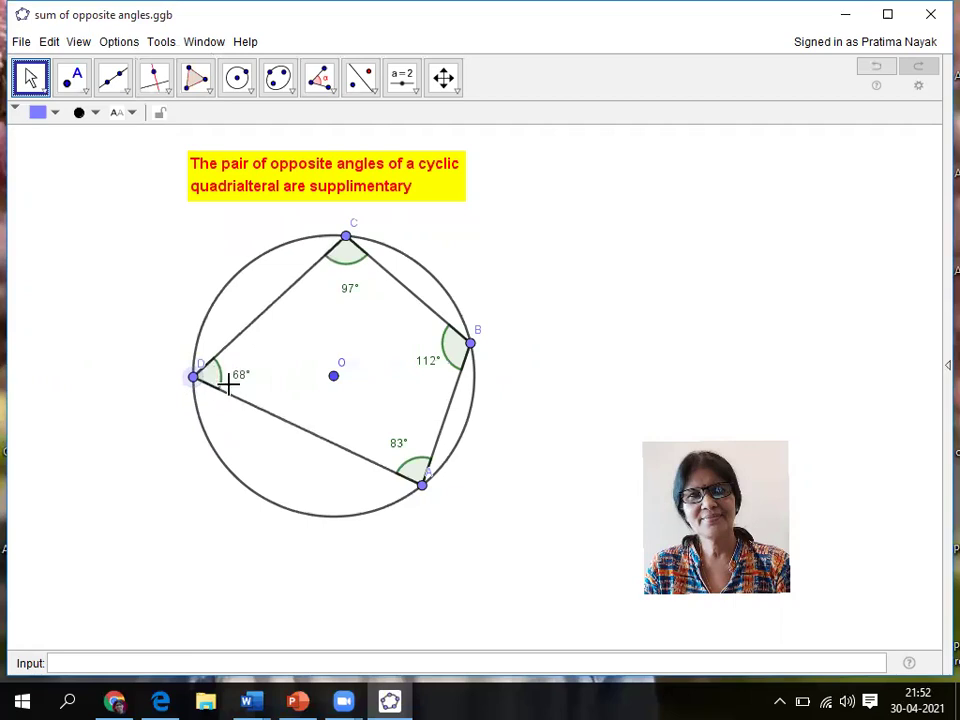
{"action": "left_click_drag", "start_coordinate": [426, 495], "coordinate": [301, 513]}
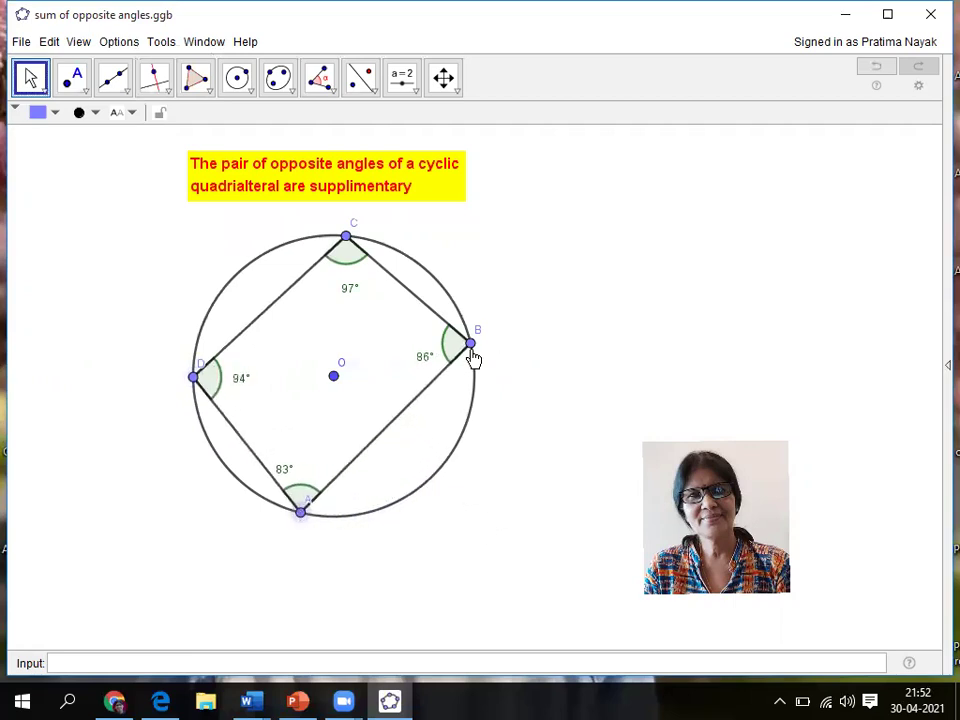
{"action": "left_click_drag", "start_coordinate": [472, 349], "coordinate": [450, 431]}
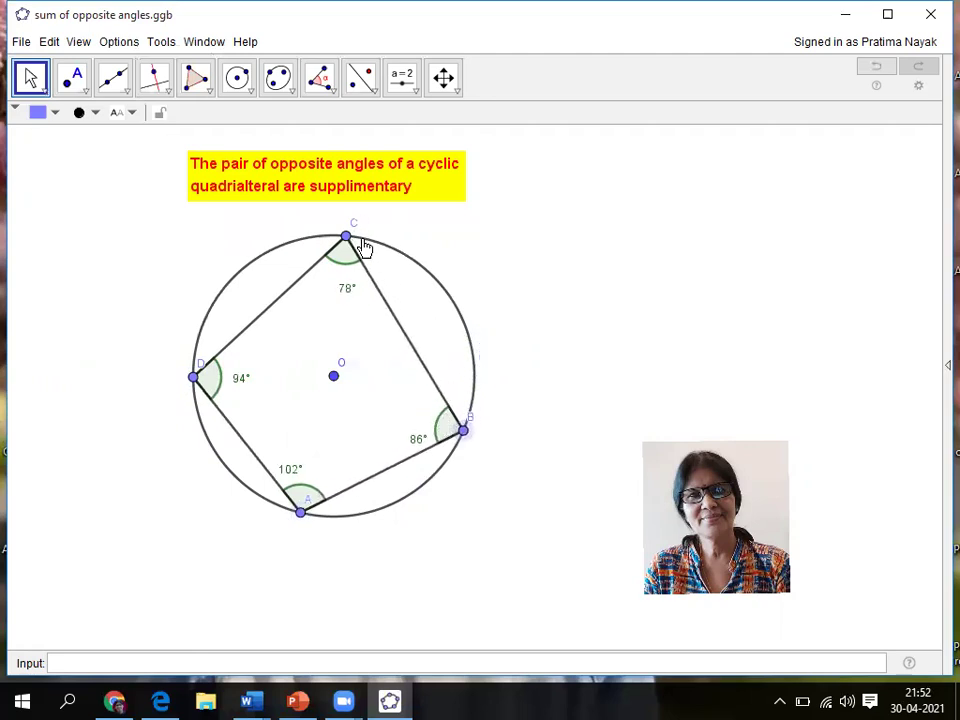
{"action": "left_click_drag", "start_coordinate": [348, 238], "coordinate": [389, 257]}
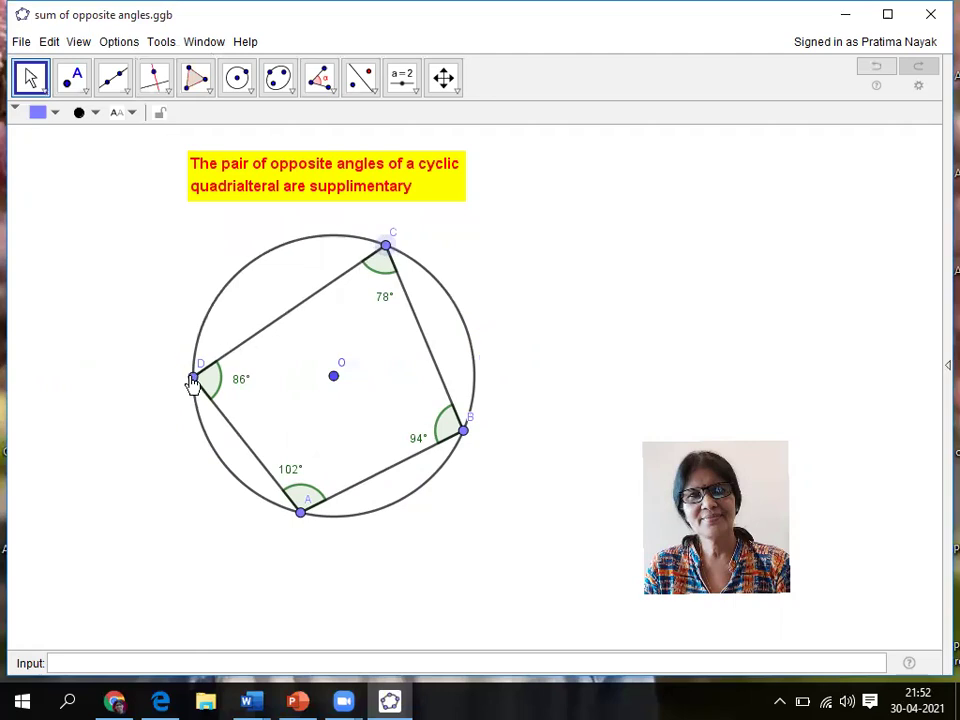
{"action": "left_click_drag", "start_coordinate": [196, 370], "coordinate": [219, 295]}
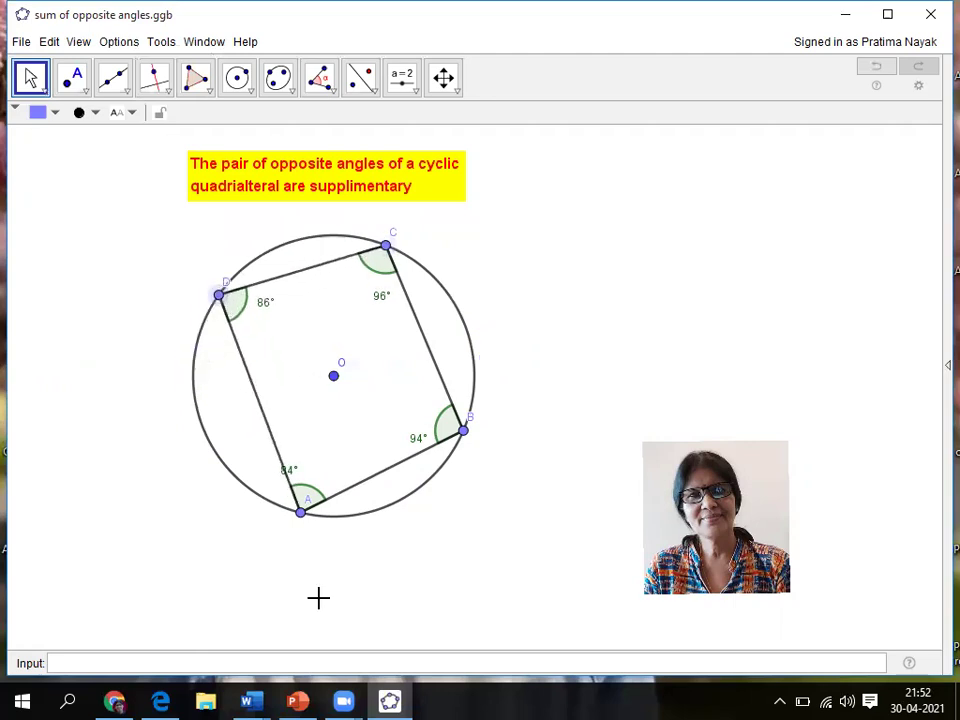
{"action": "left_click_drag", "start_coordinate": [302, 522], "coordinate": [258, 502]}
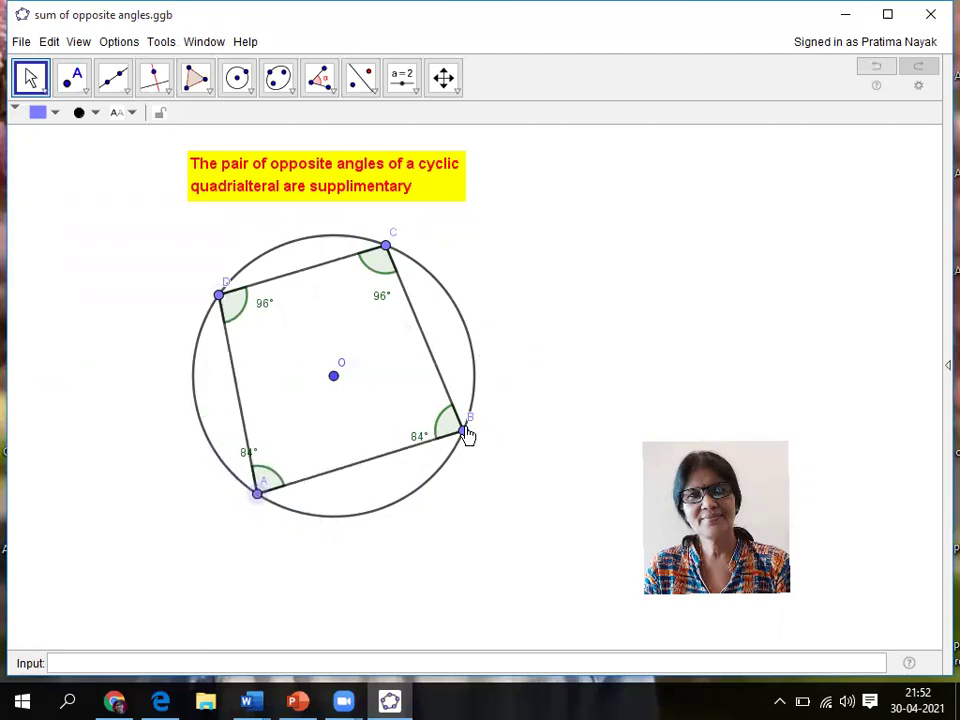
{"action": "left_click_drag", "start_coordinate": [465, 433], "coordinate": [428, 478]}
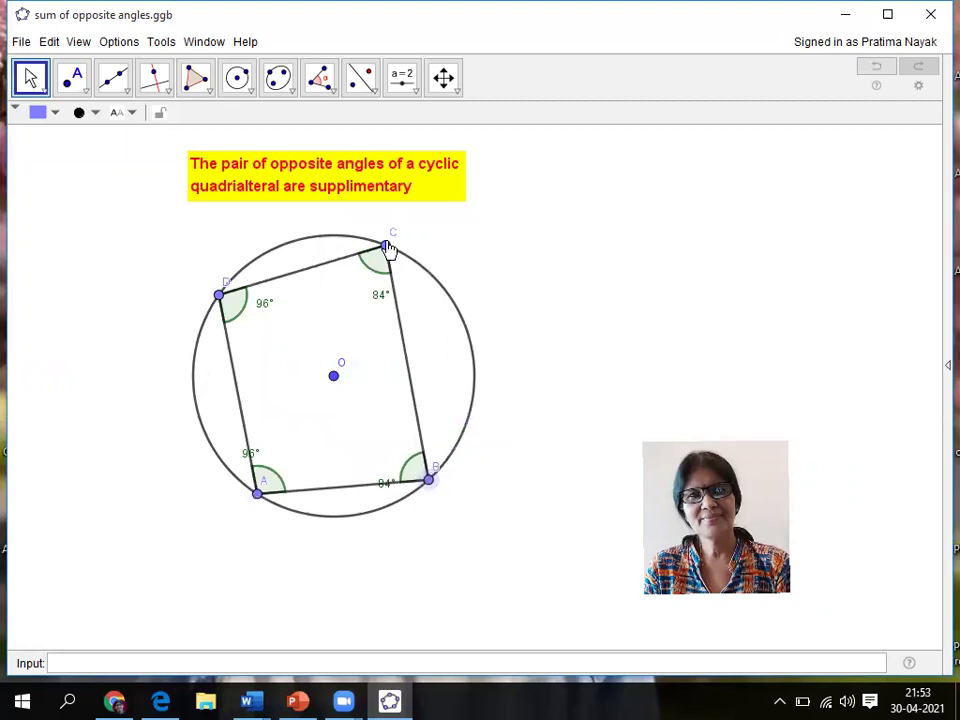
{"action": "left_click_drag", "start_coordinate": [388, 250], "coordinate": [433, 285]}
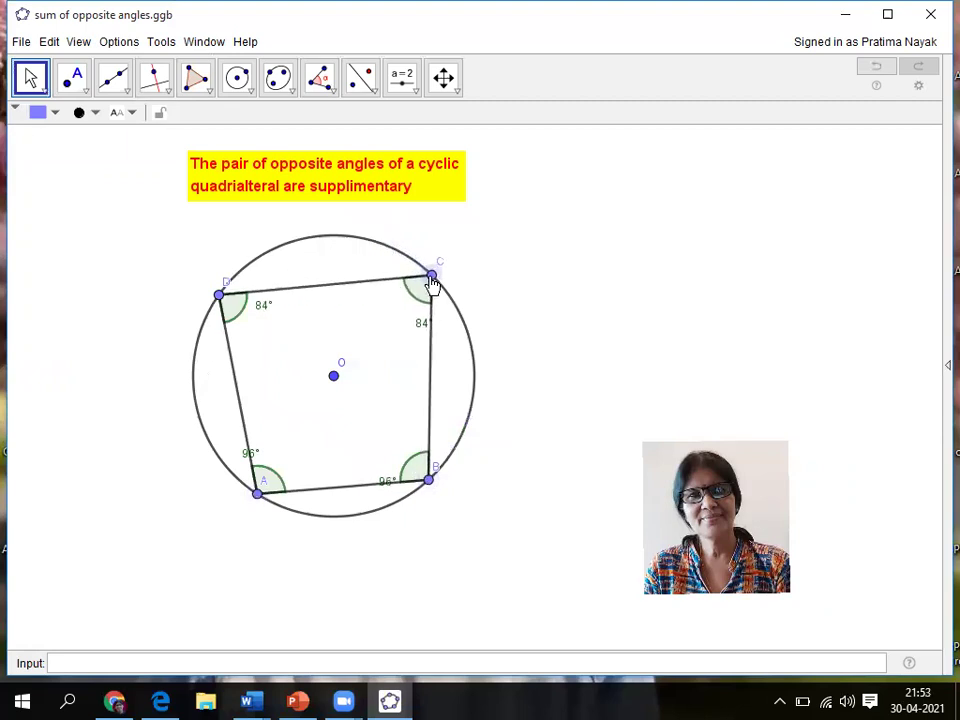
{"action": "left_click_drag", "start_coordinate": [432, 285], "coordinate": [392, 247]}
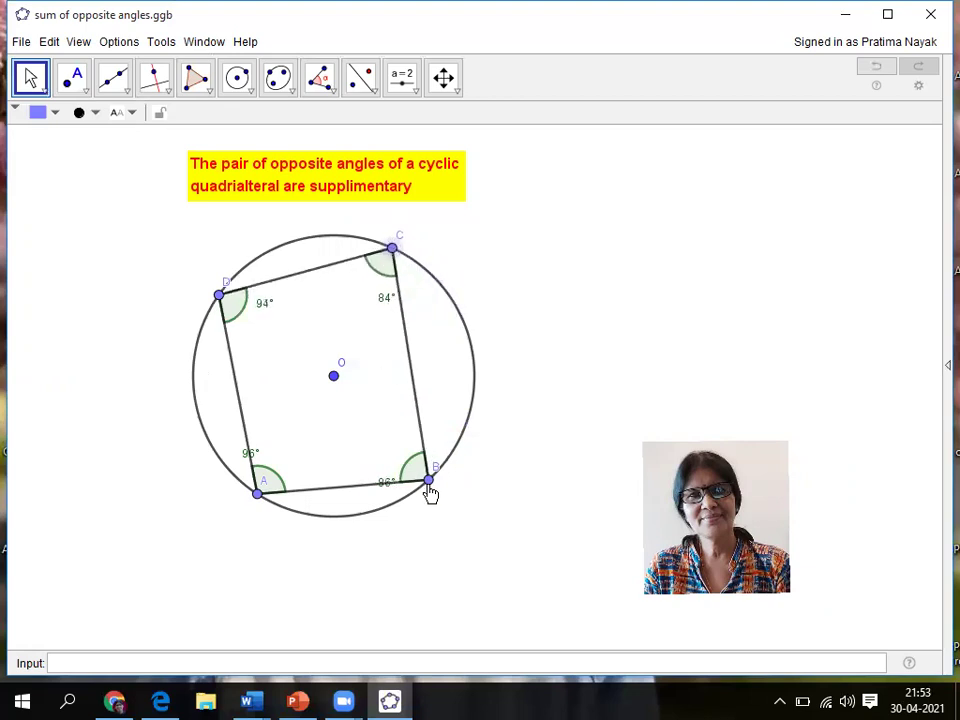
{"action": "left_click_drag", "start_coordinate": [430, 480], "coordinate": [468, 417]}
{"action": "mouse_move", "coordinate": [270, 494]}
{"action": "left_mouse_down"}
{"action": "mouse_move", "coordinate": [257, 499]}
{"action": "mouse_move", "coordinate": [332, 525]}
{"action": "mouse_move", "coordinate": [251, 497]}
{"action": "mouse_move", "coordinate": [268, 504]}
{"action": "mouse_move", "coordinate": [265, 495]}
{"action": "left_mouse_up"}
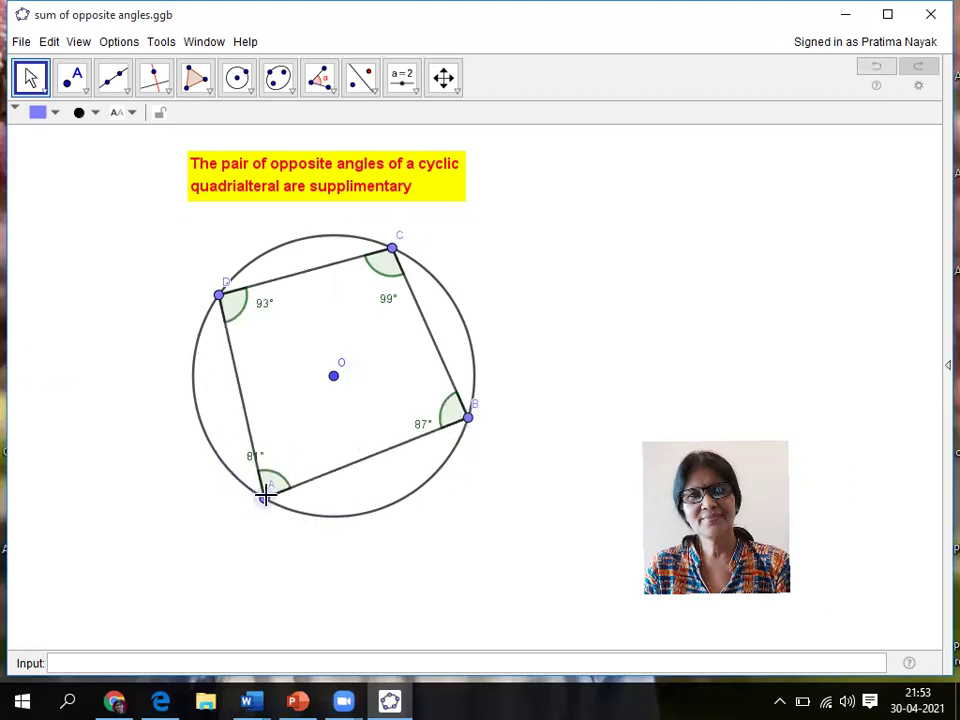